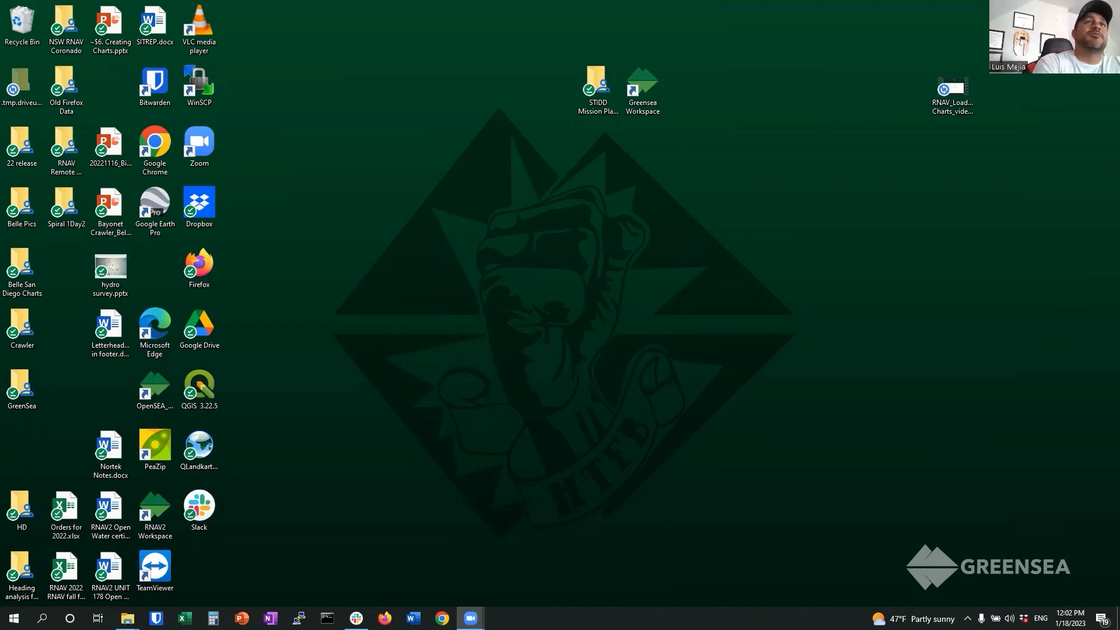
- Look through the STIDD Mission Planning files folder and its stidd_charts folder for chart files, and close the window
double_click(595, 88)
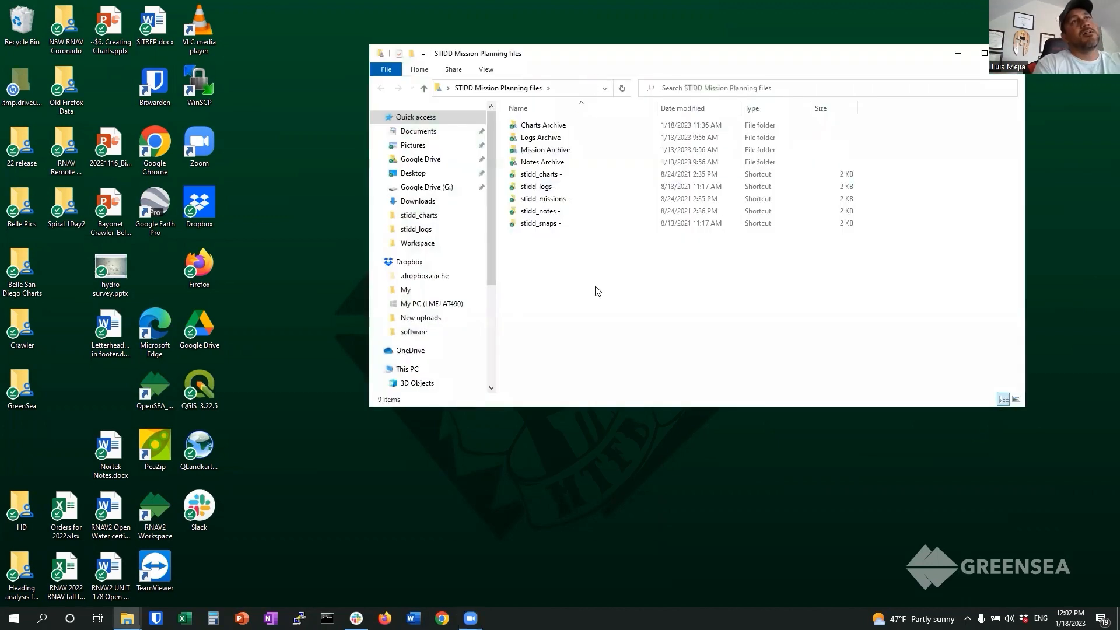
double_click(540, 174)
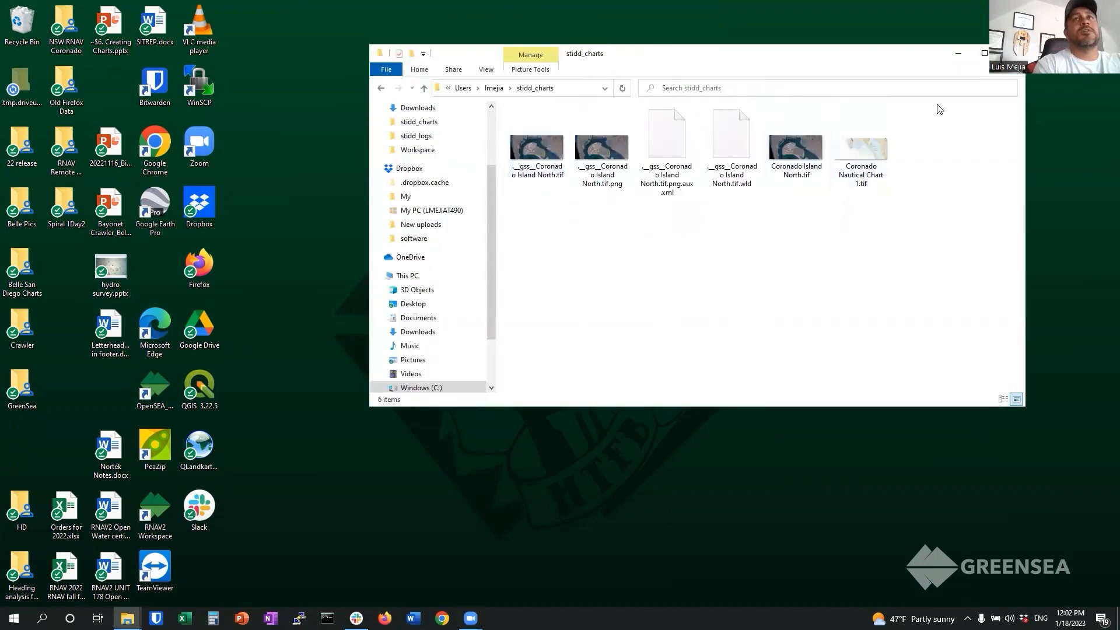
click(1012, 53)
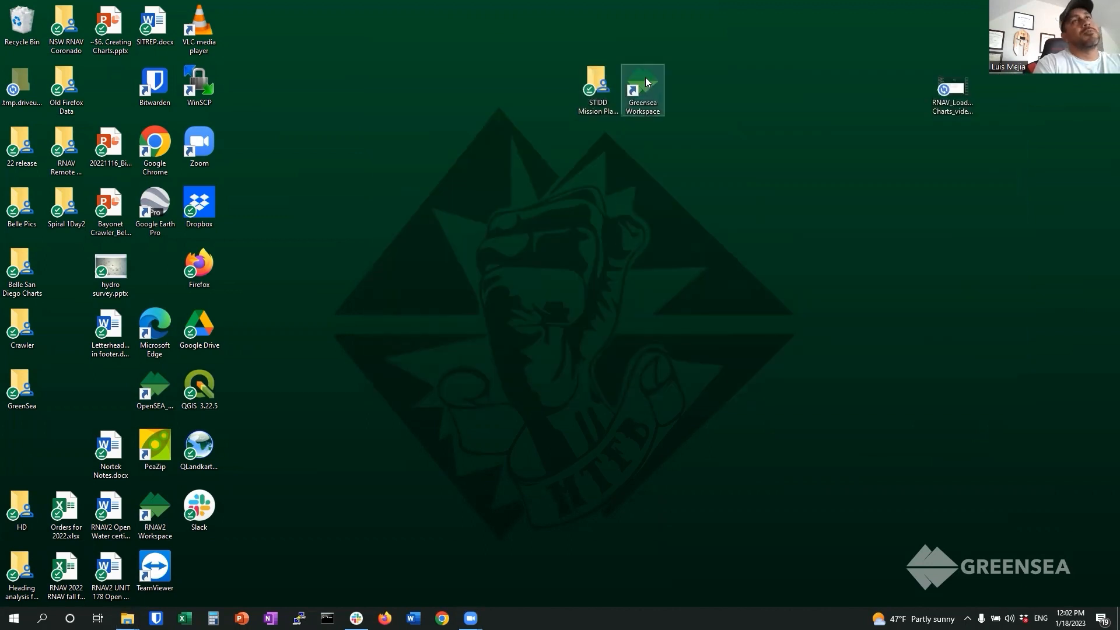
- Launch Greensea Workspace and place a chart marker at the end of the northern San Diego pier, at about 32.7171, -117.1762
double_click(646, 91)
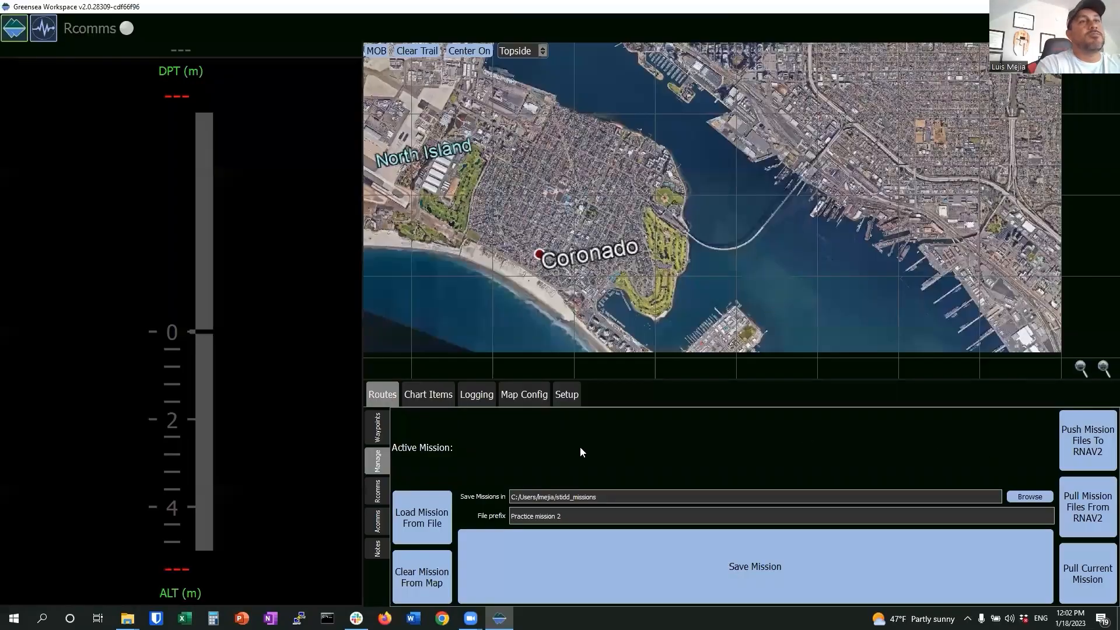
click(416, 394)
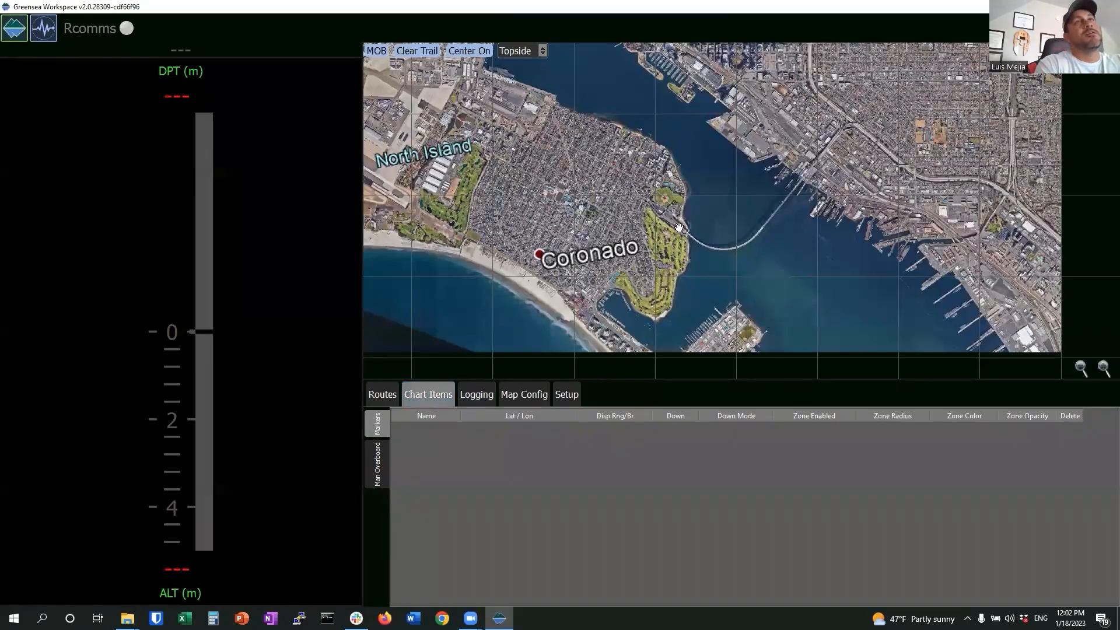
scroll(679, 227, down, 1)
scroll(679, 228, down, 1)
drag(657, 168, 681, 285)
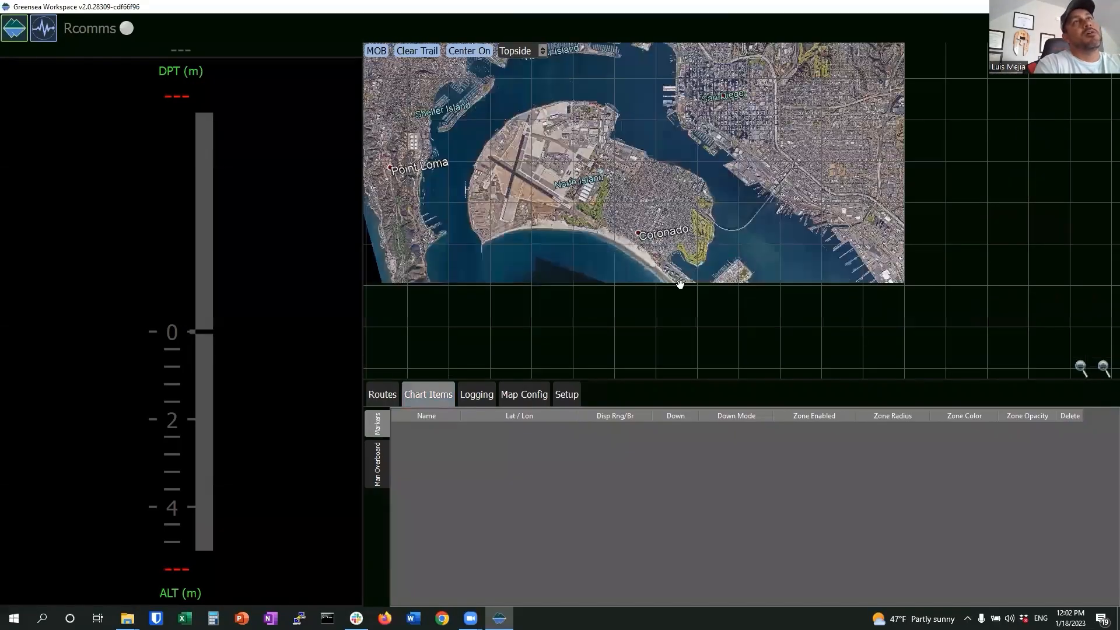
scroll(721, 259, up, 1)
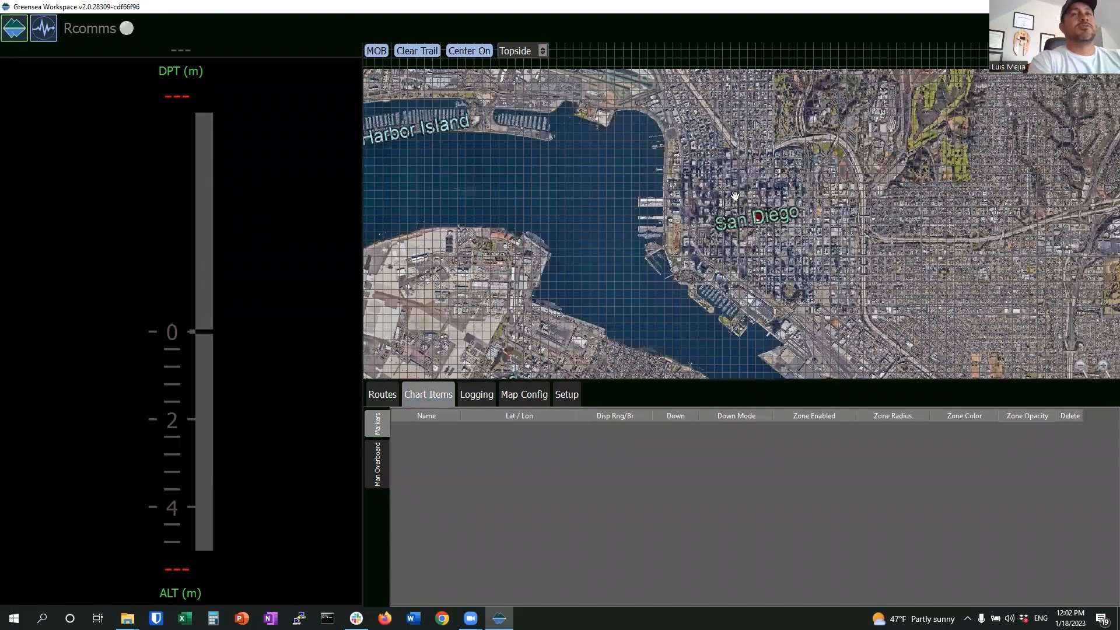
drag(652, 201, 735, 195)
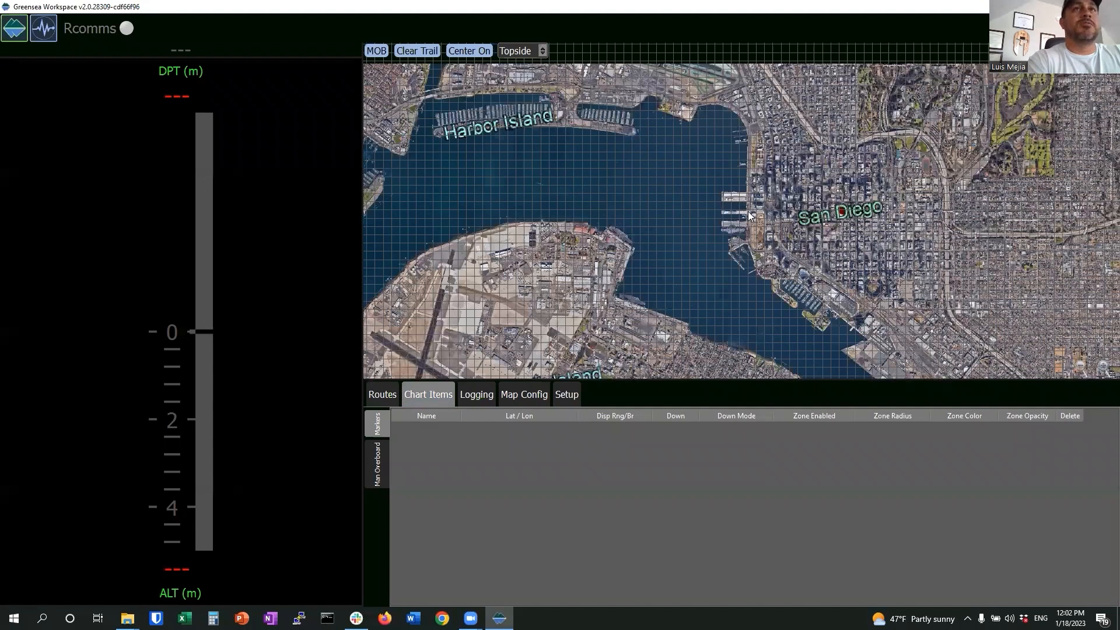
click(752, 239)
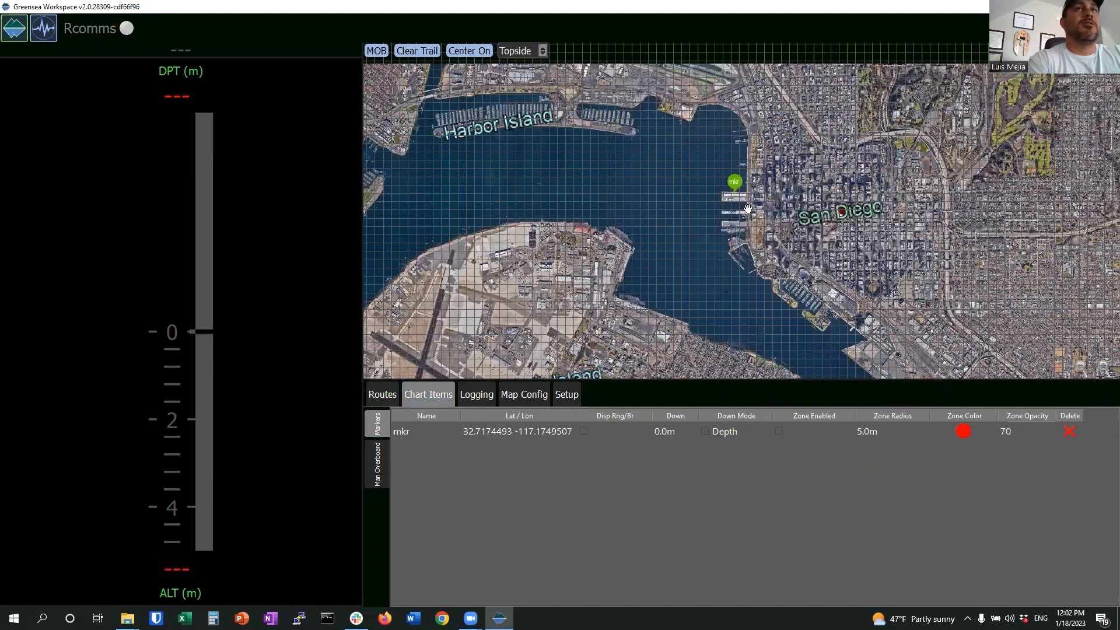
drag(731, 187, 724, 186)
- Add a second marker at the pier tip on the peninsula southeast of Coronado, at about 32.6798, -117.1598
drag(660, 338, 522, 63)
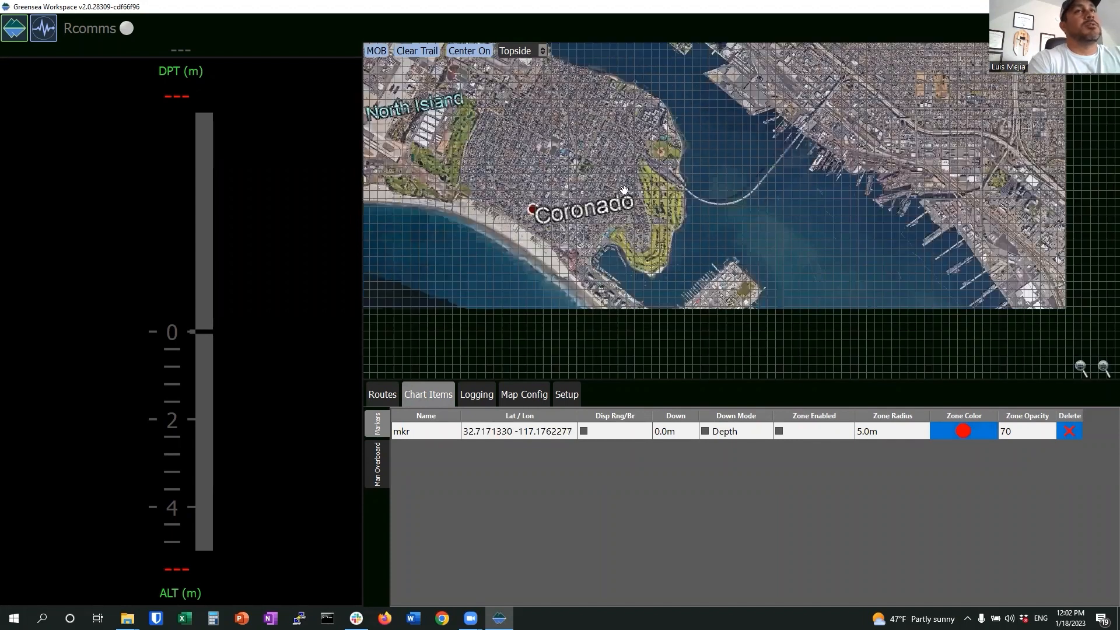
scroll(646, 261, up, 2)
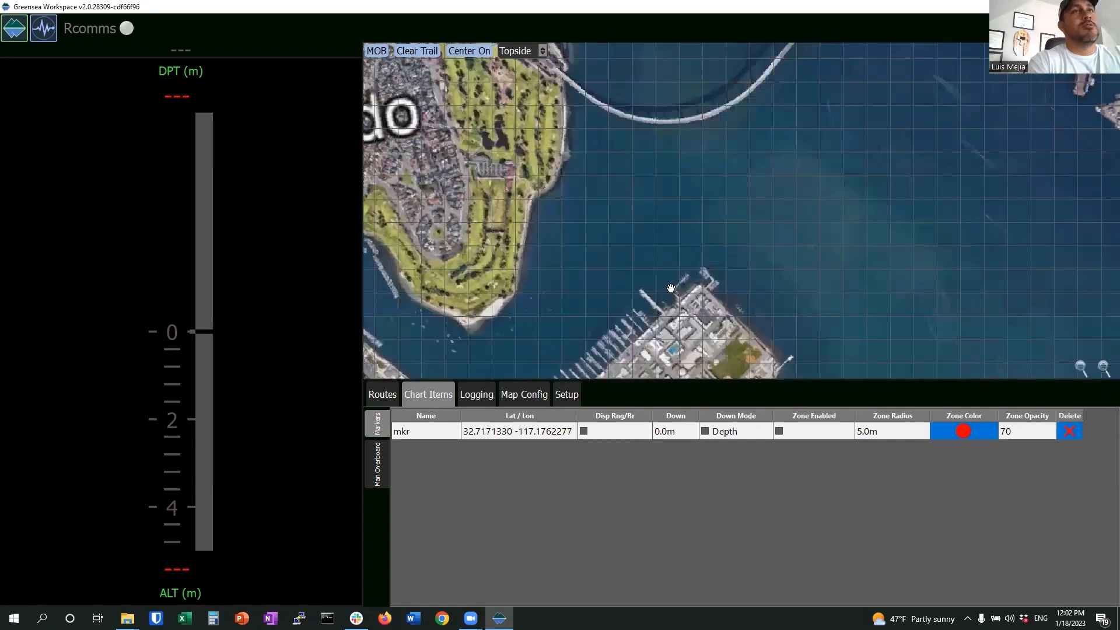
right_click(647, 285)
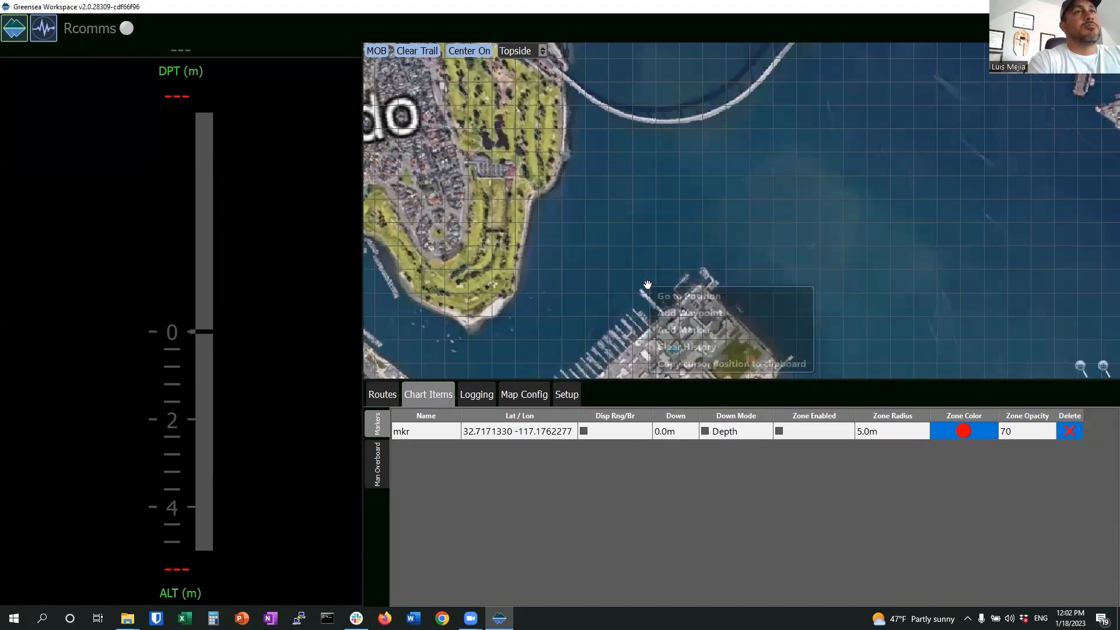
click(678, 329)
mouse_move(650, 279)
mouse_down()
mouse_move(647, 296)
mouse_move(649, 286)
mouse_up()
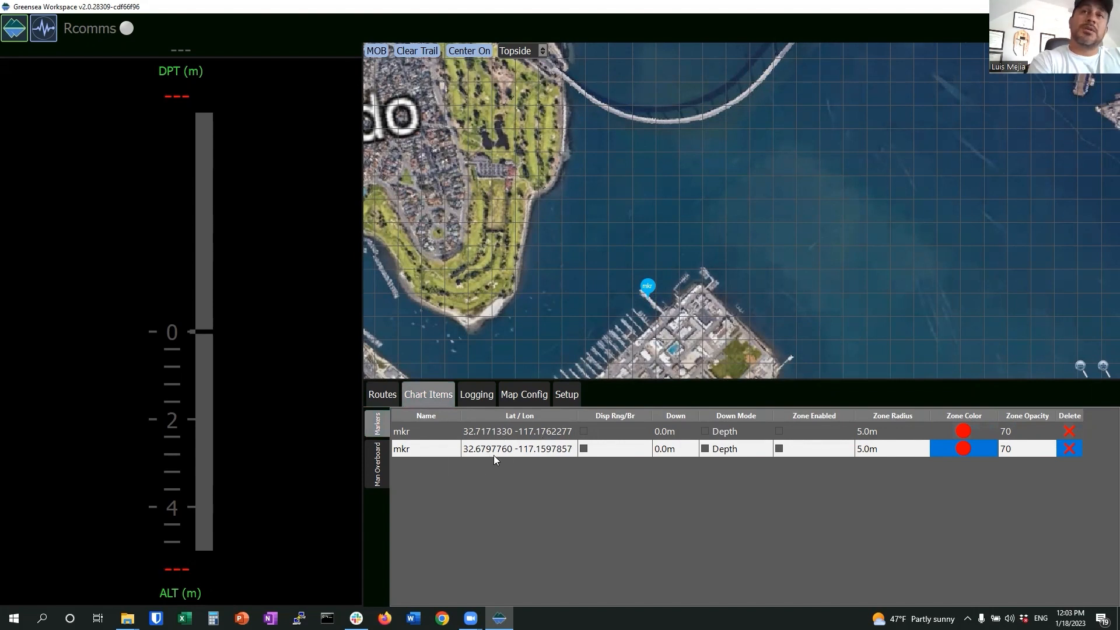
- Set the default waypoint tolerance to 5 m in the map configuration
scroll(767, 268, down, 1)
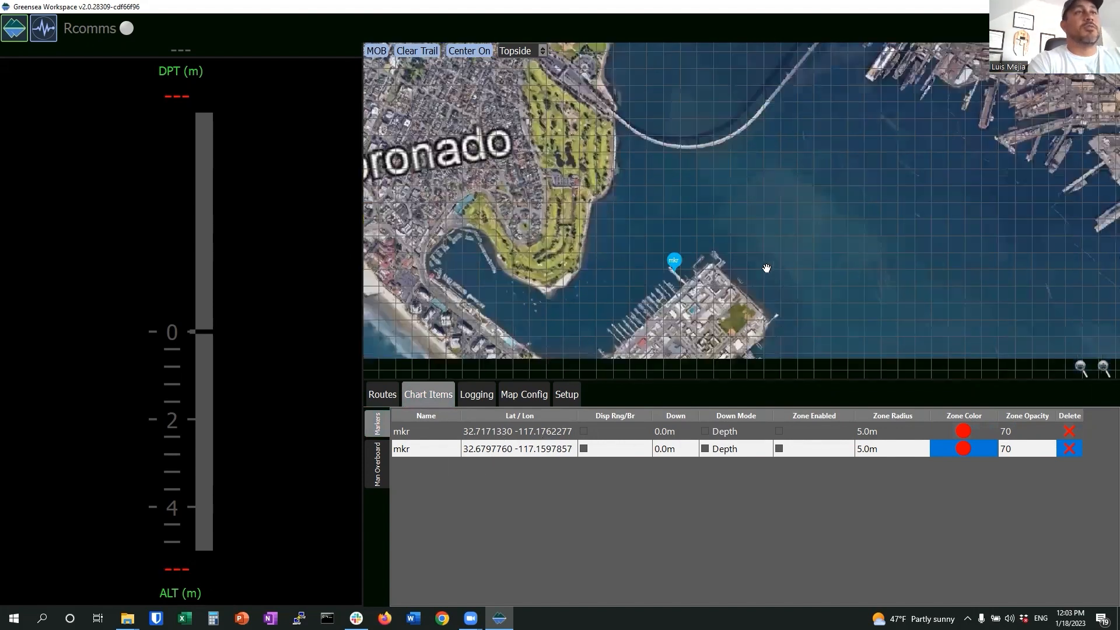
scroll(767, 248, down, 1)
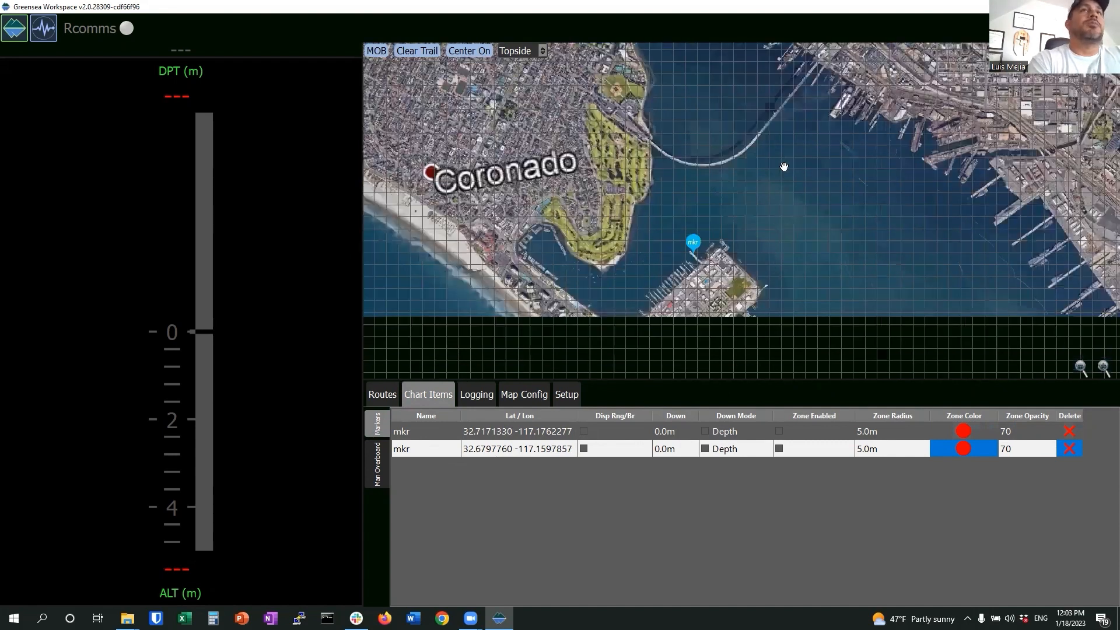
drag(784, 167, 852, 299)
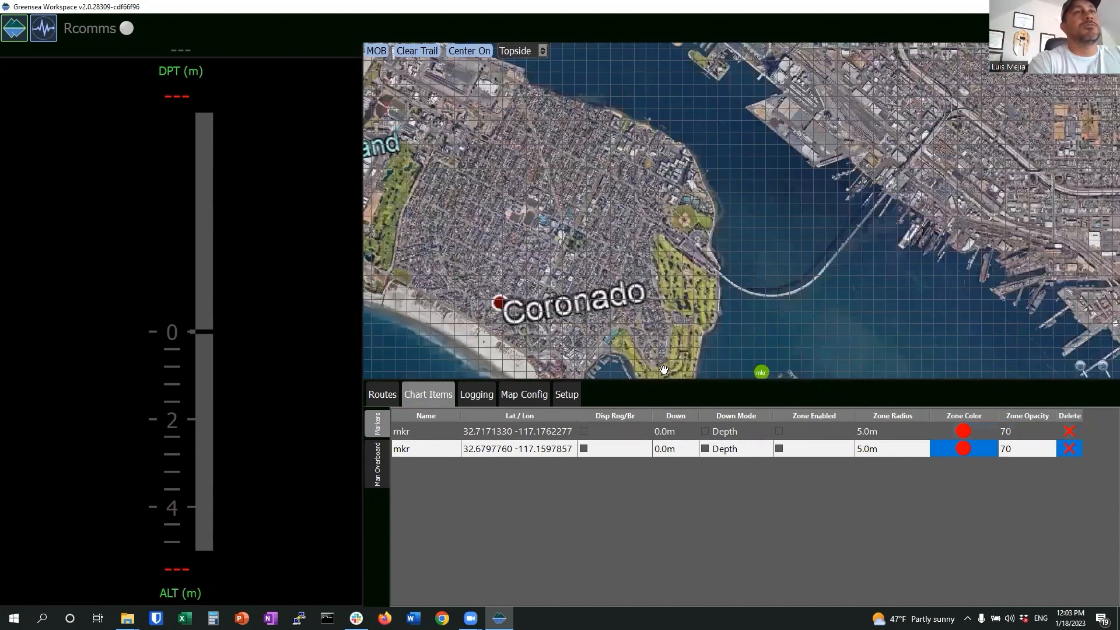
scroll(664, 370, down, 1)
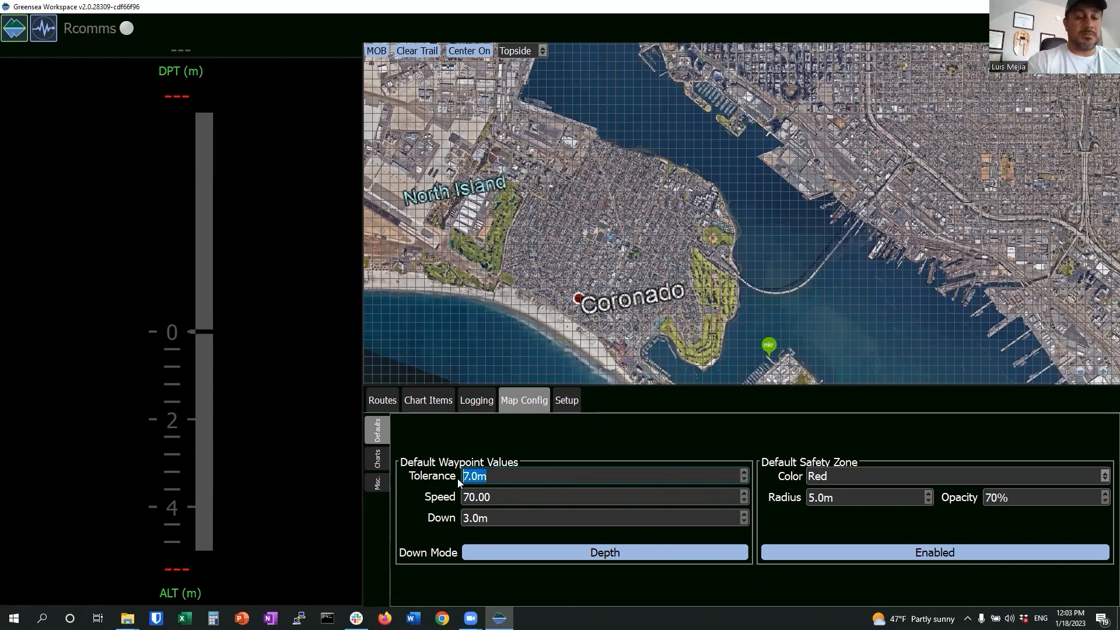
text(5m)
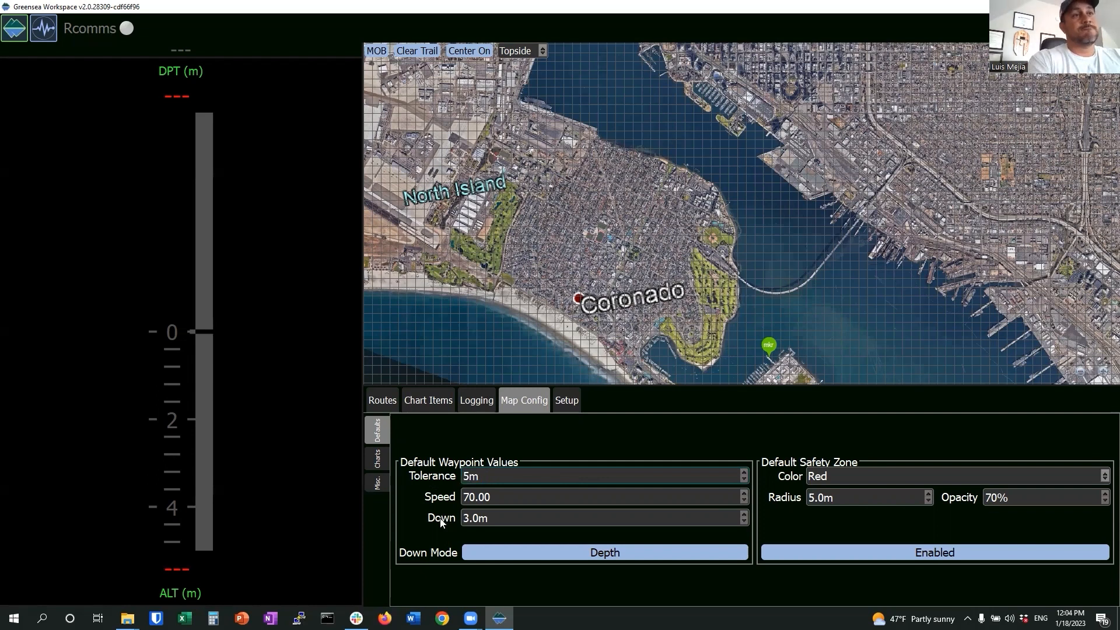
click(862, 335)
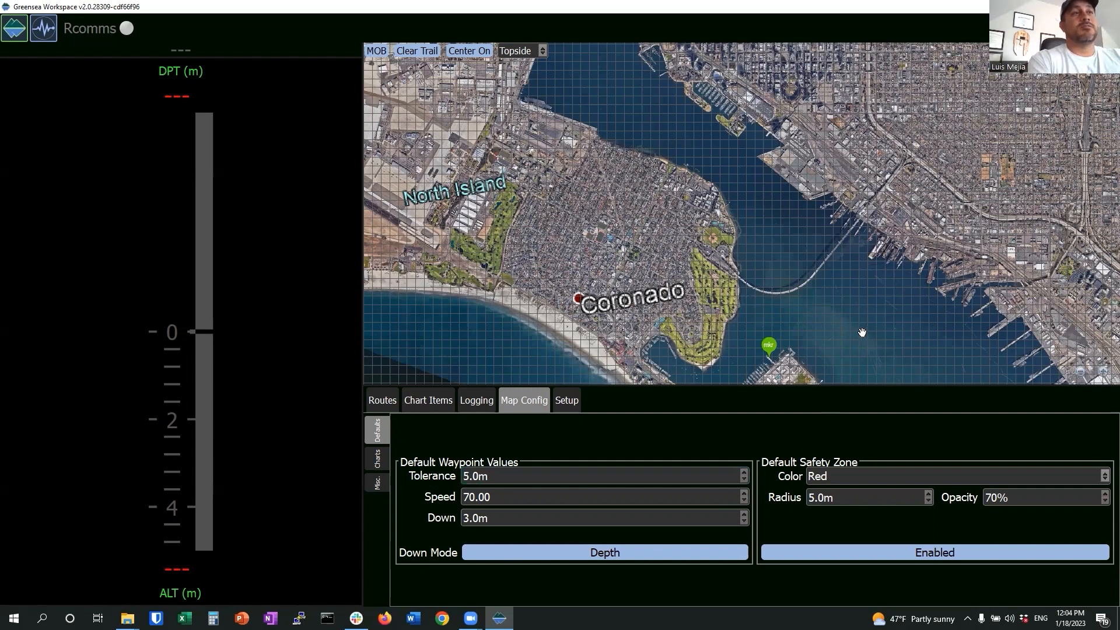
- Add five route waypoints down the channel, from off the northern San Diego pier past Coronado to the bridge
click(382, 400)
click(379, 432)
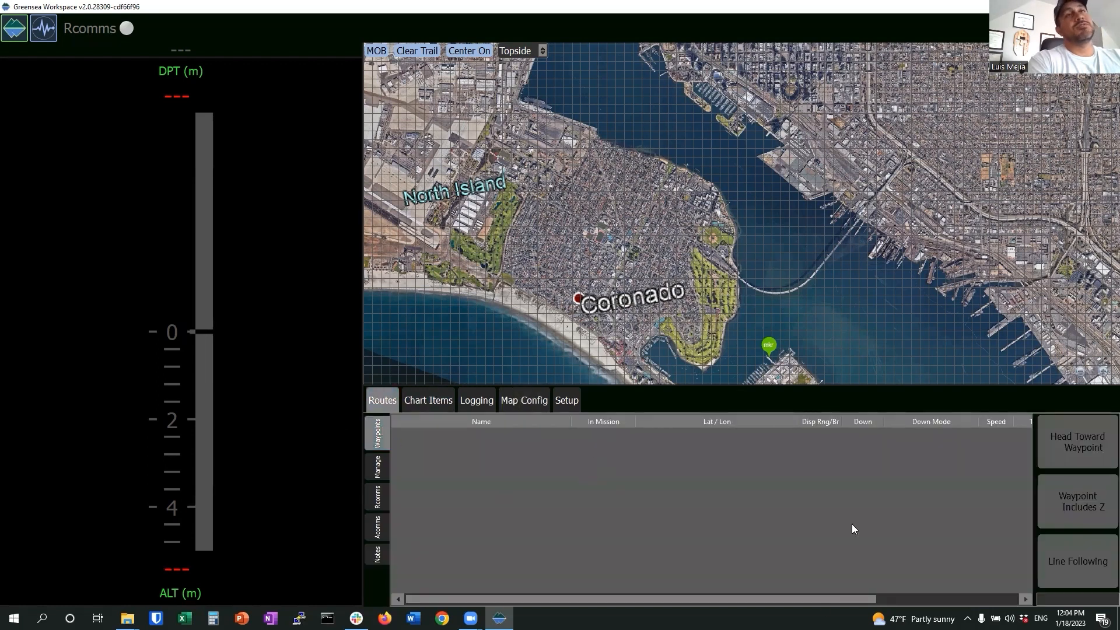
drag(617, 149, 628, 299)
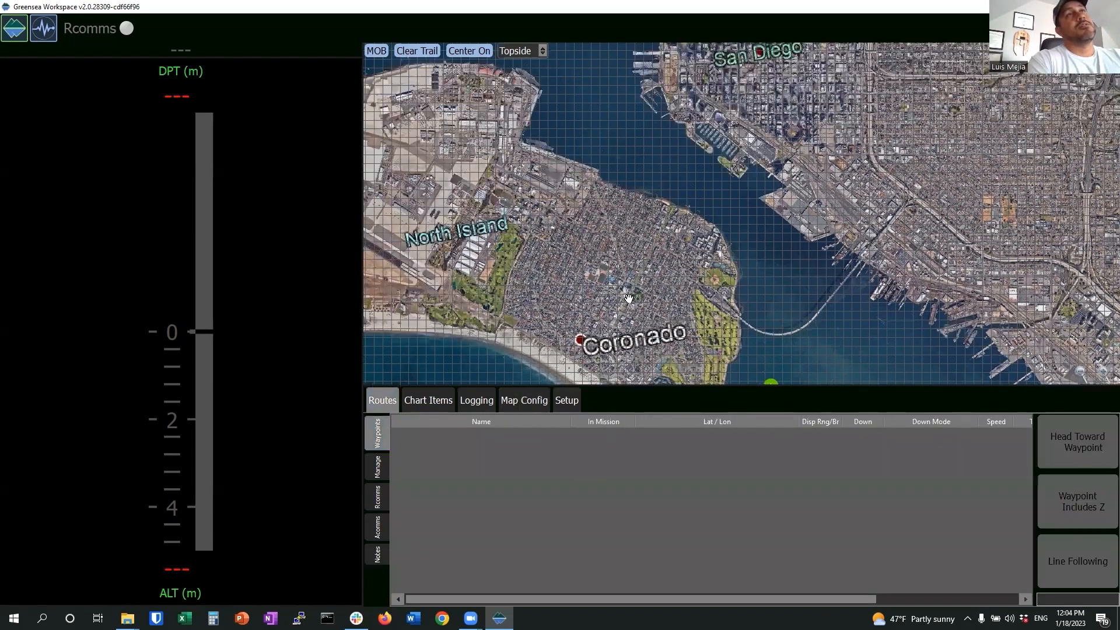
right_click(617, 169)
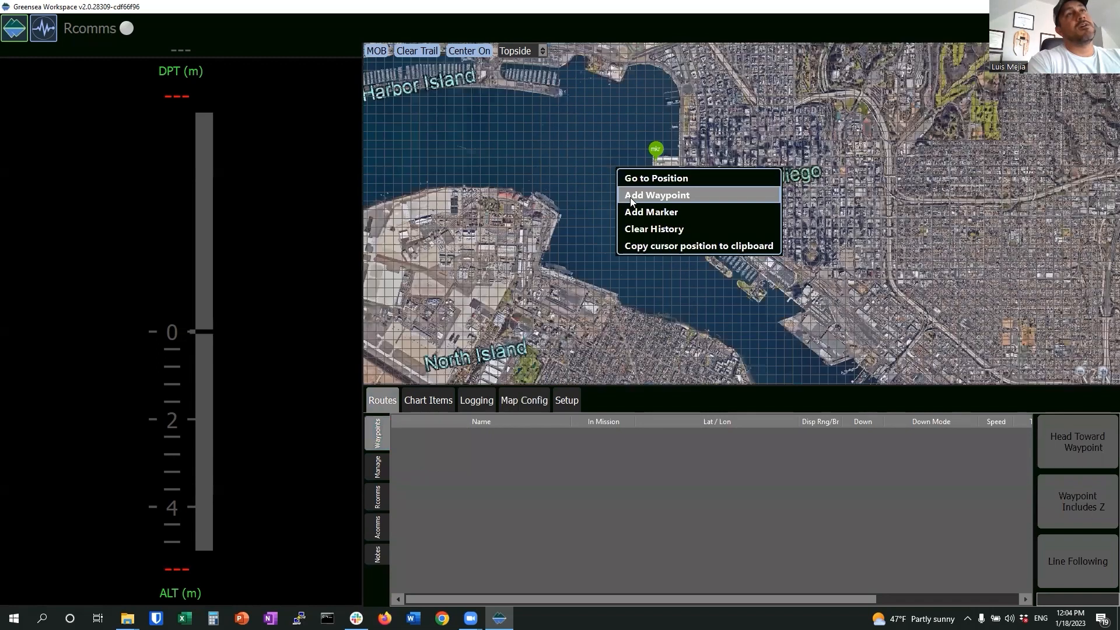
click(643, 284)
right_click(648, 307)
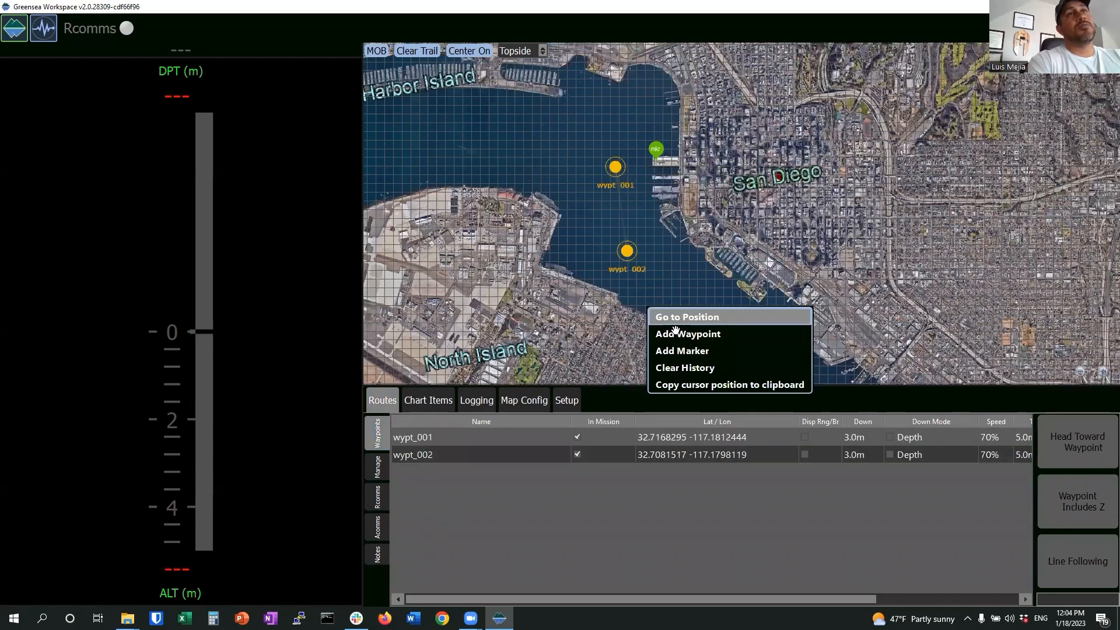
click(675, 333)
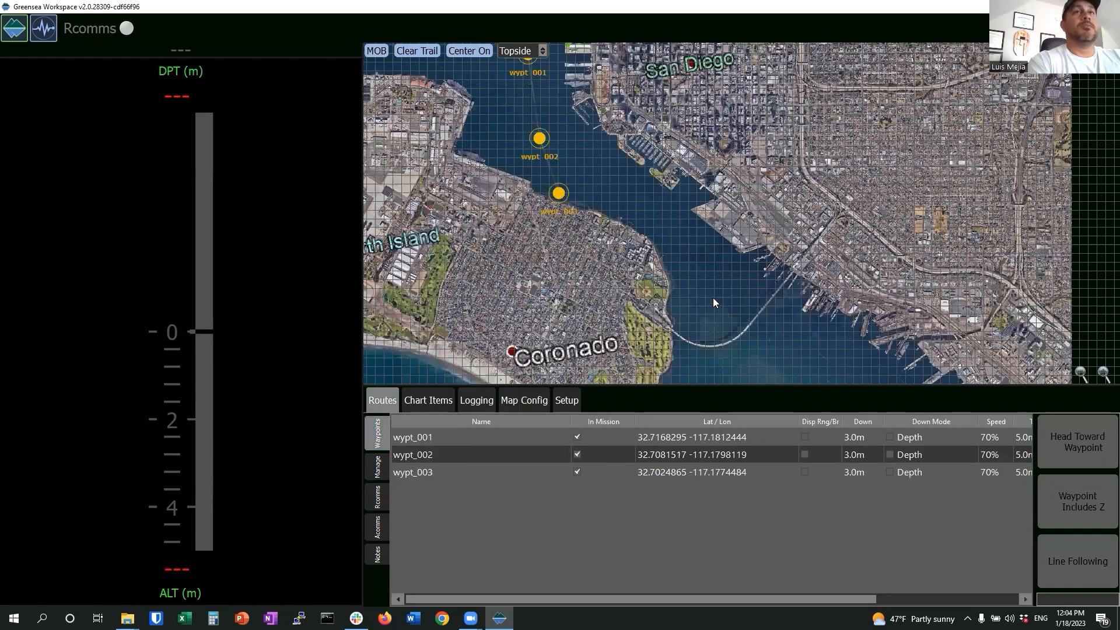
click(713, 286)
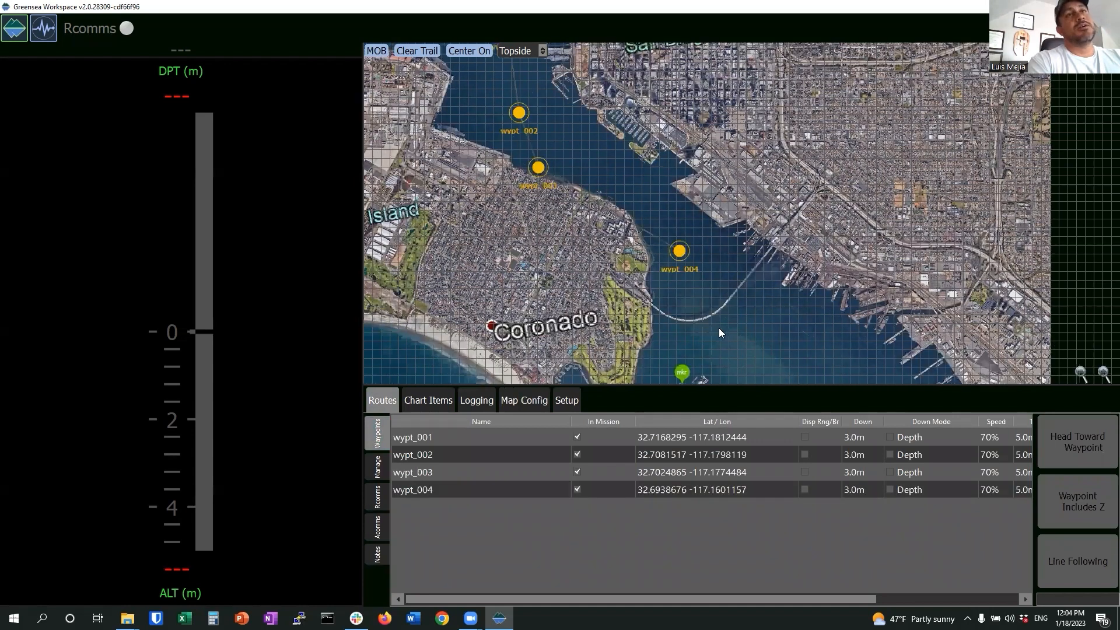
click(707, 322)
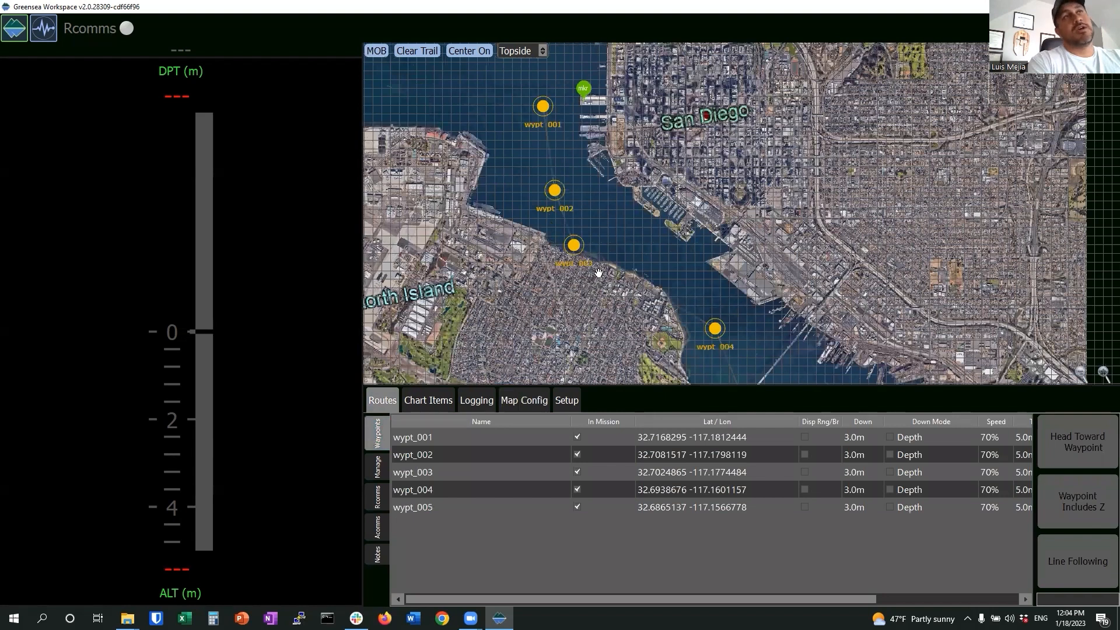
- Move wypt_003 off the Coronado shoreline into the channel and reposition wypt_001 west of the marked pier, at about 32.7166, -117.1801
drag(612, 321, 640, 319)
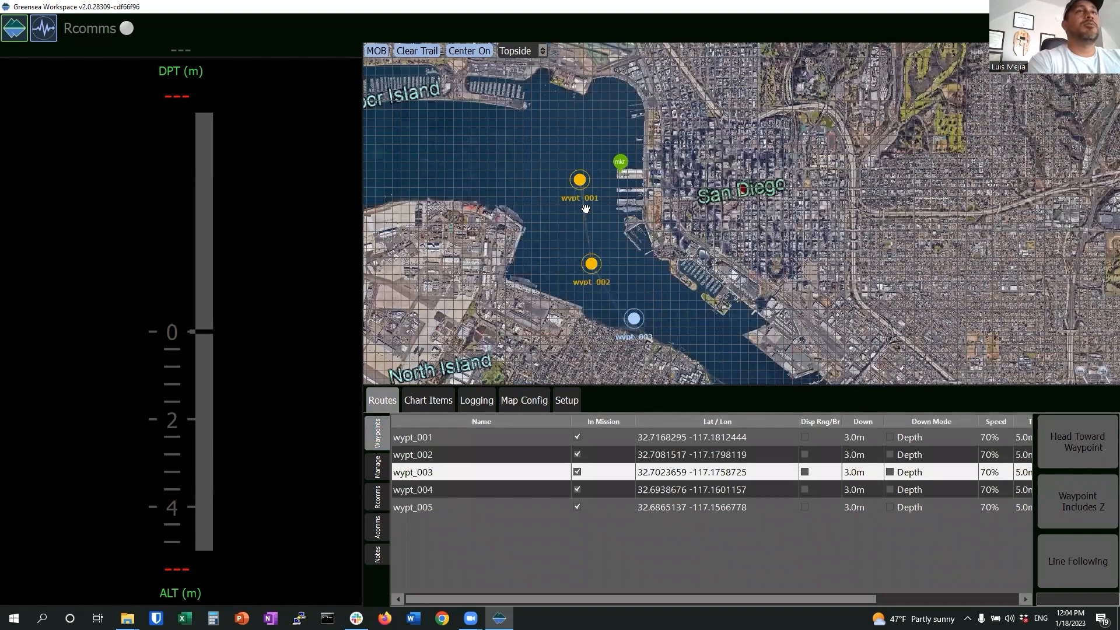
scroll(734, 297, up, 1)
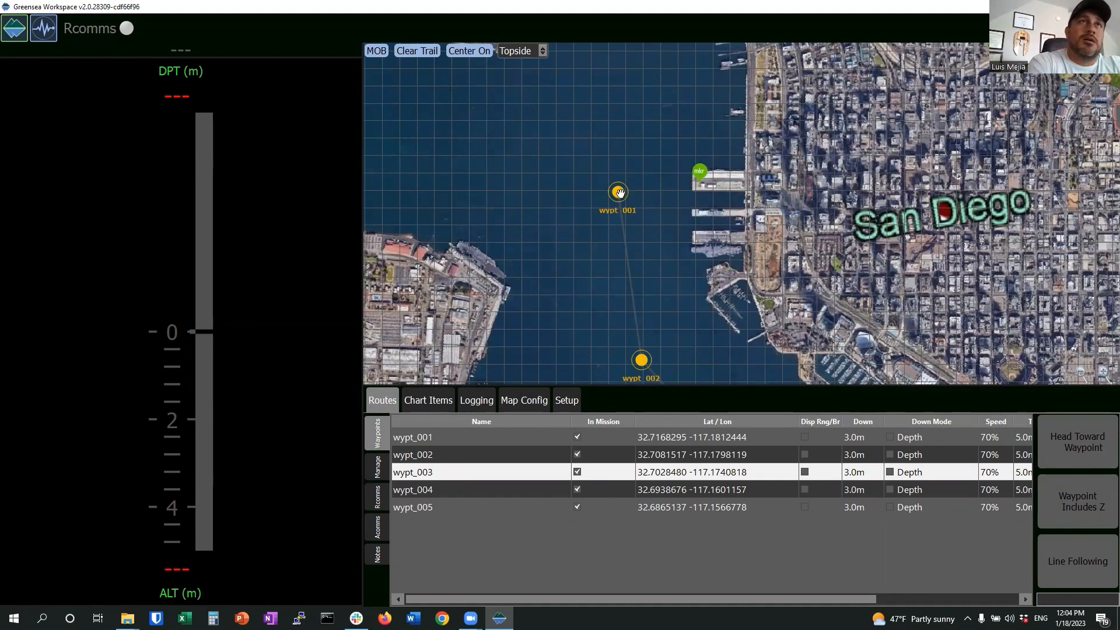
drag(619, 193, 624, 206)
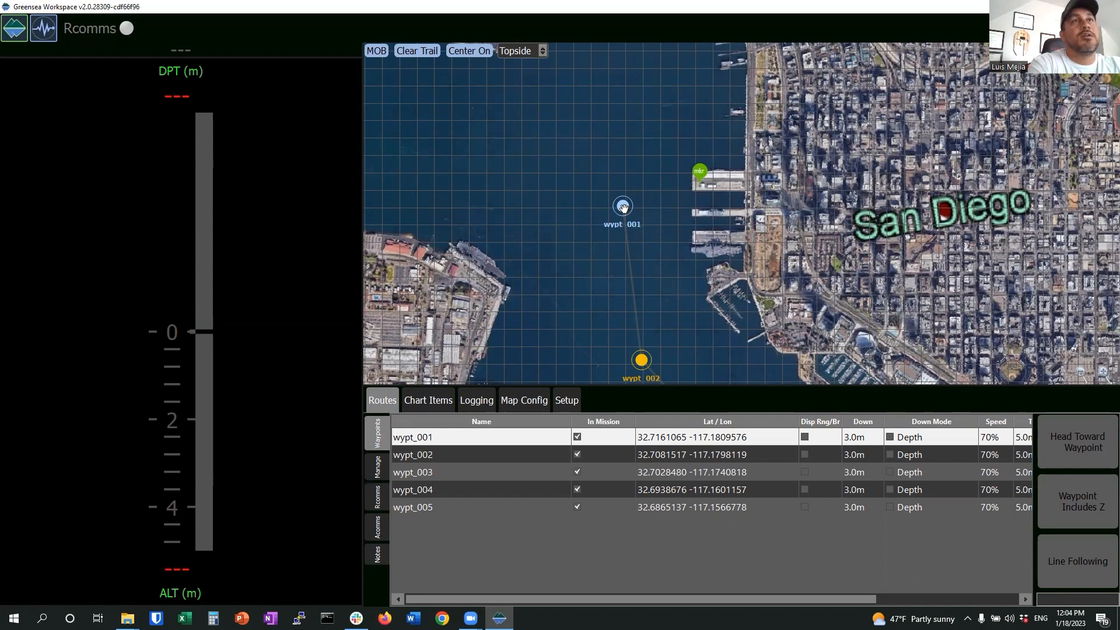
drag(624, 208, 630, 230)
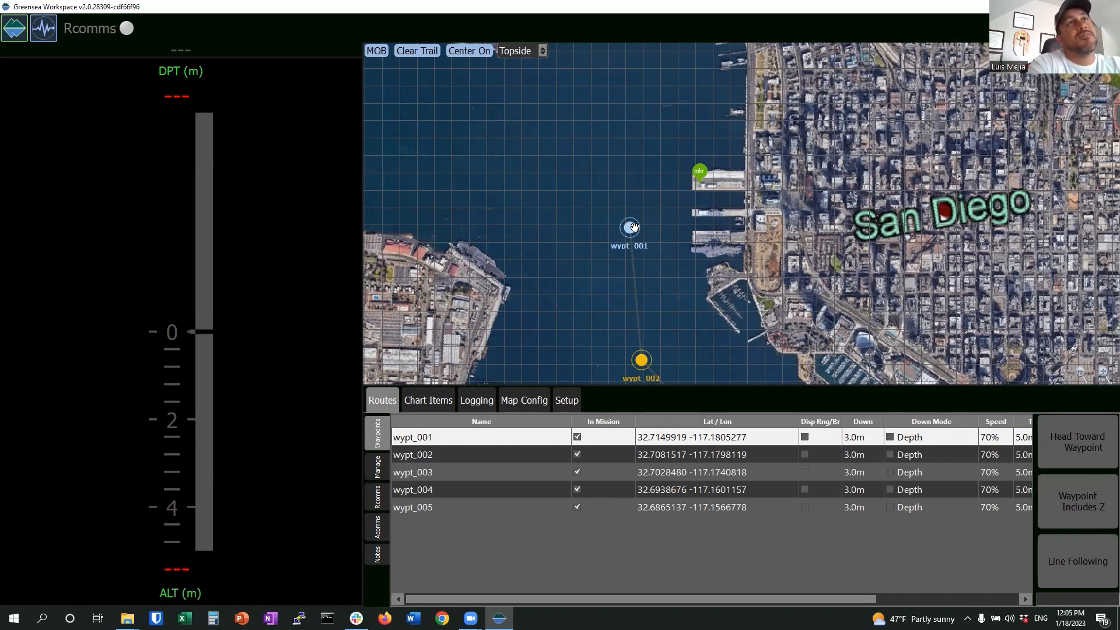
drag(631, 228, 682, 195)
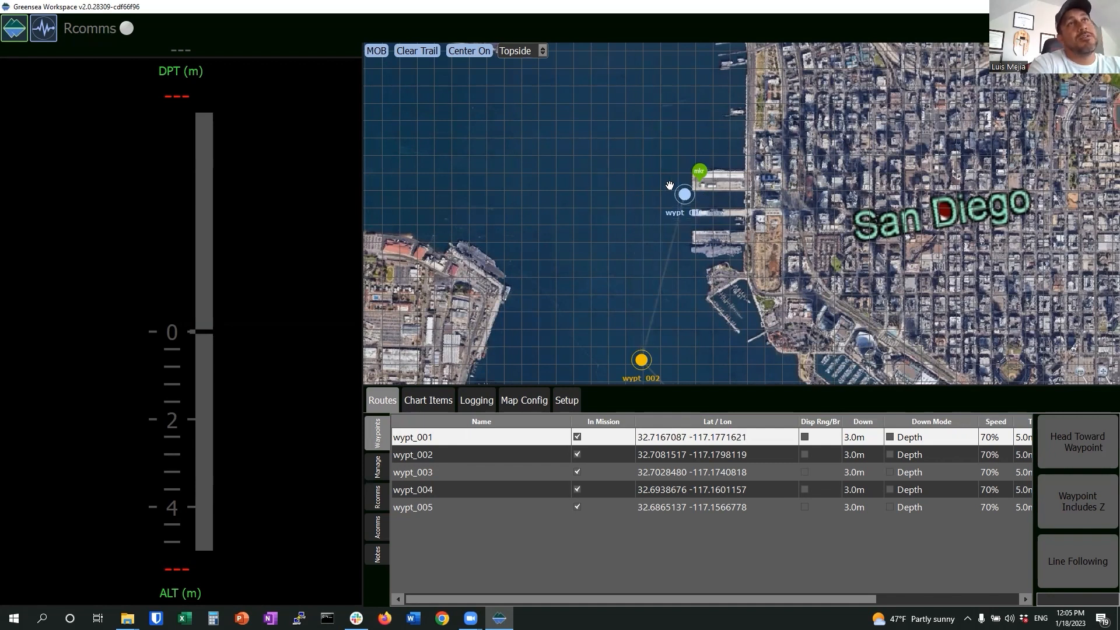
drag(683, 192, 630, 198)
- Move wypt_002 east to about 32.7085, -117.1782 and wypt_003 farther into the channel to about 32.7037, -117.1713
drag(686, 279, 672, 203)
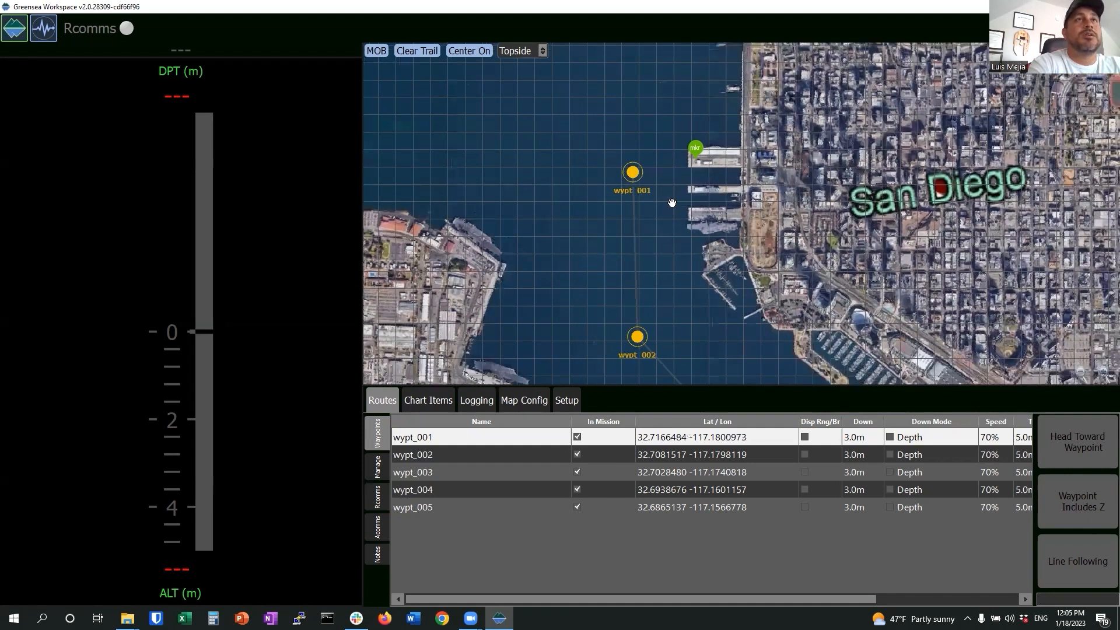
mouse_move(678, 290)
mouse_down()
mouse_move(667, 193)
mouse_move(658, 225)
mouse_up()
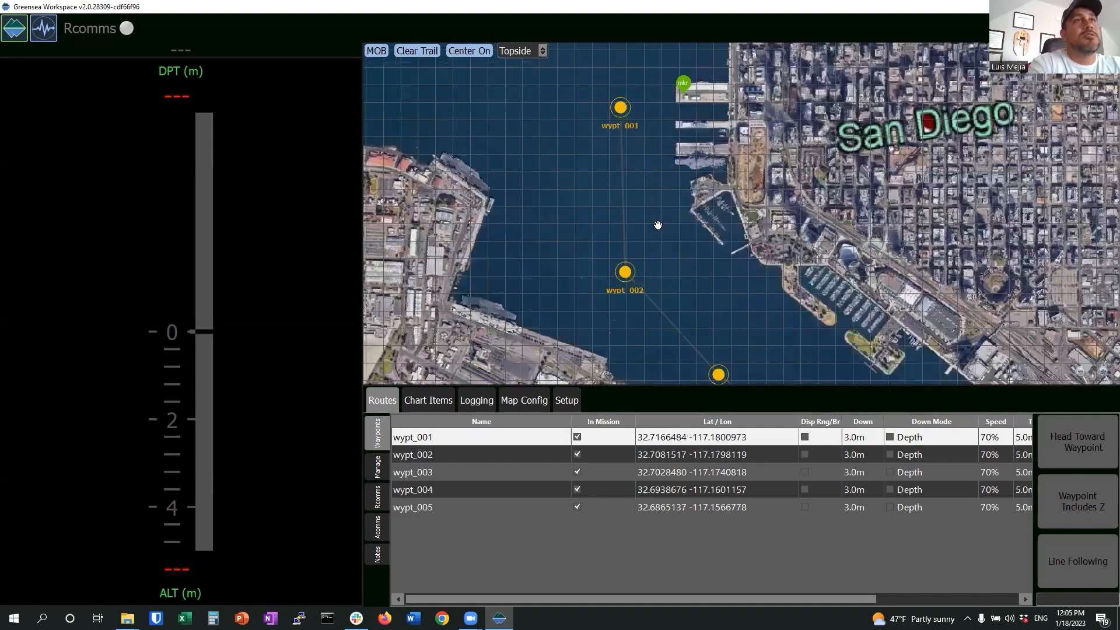
drag(587, 199, 610, 193)
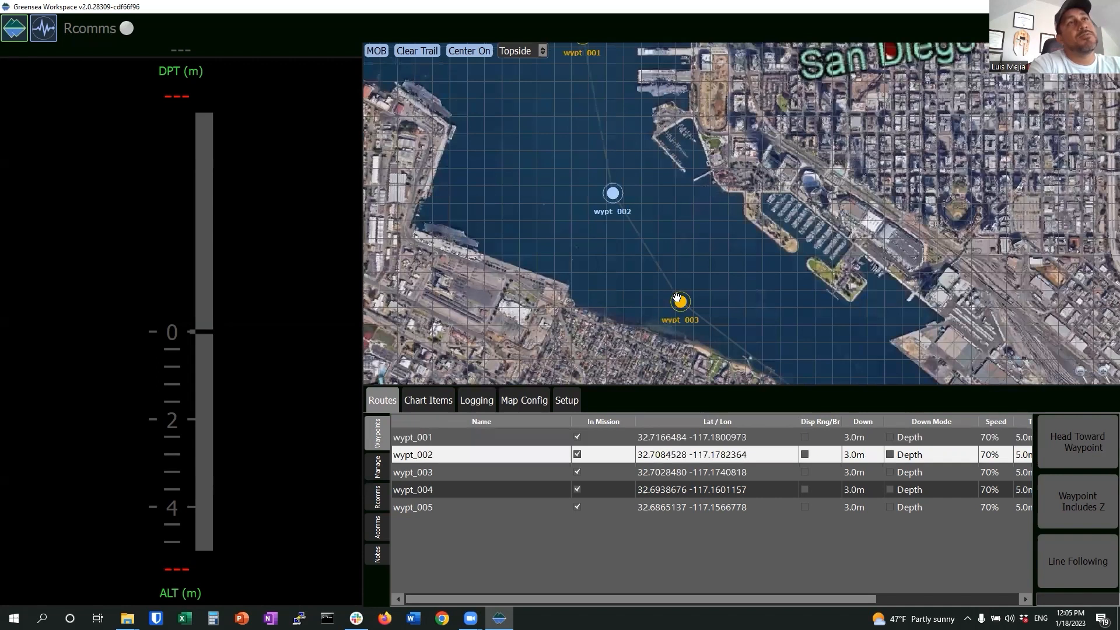
mouse_move(681, 302)
mouse_down()
mouse_move(695, 310)
mouse_move(725, 286)
mouse_move(587, 224)
mouse_up()
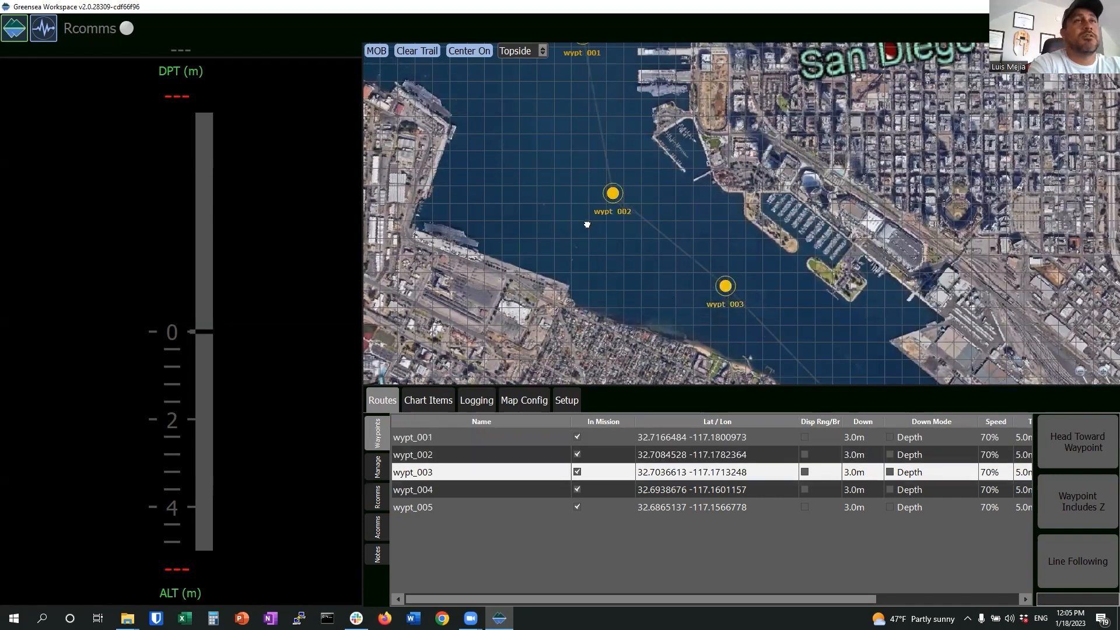
- Move wypt_004 northeast in the channel to about 32.6965, -117.1586 and wypt_005 just north of the bridge to about 32.6904, -117.1540
drag(699, 322, 663, 297)
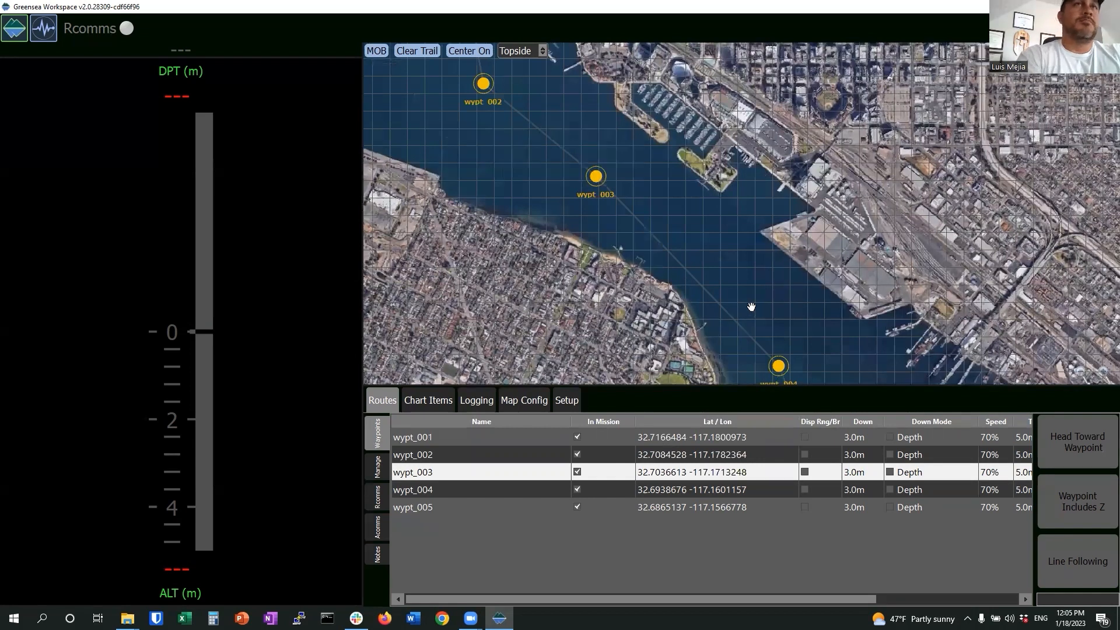
click(784, 365)
drag(785, 366, 803, 318)
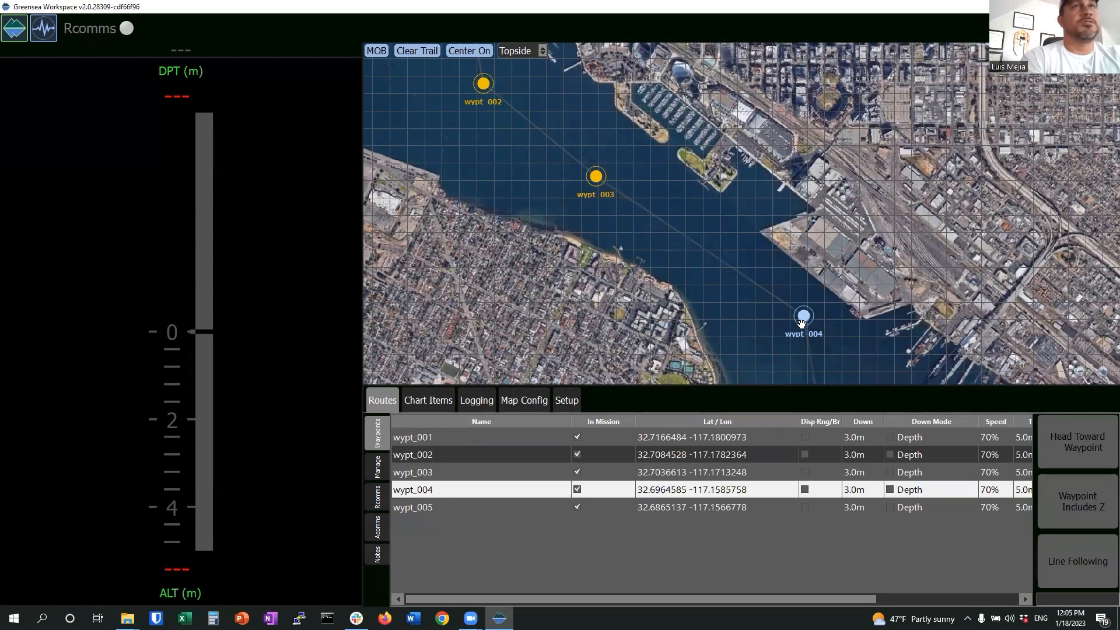
click(707, 288)
drag(707, 287, 671, 220)
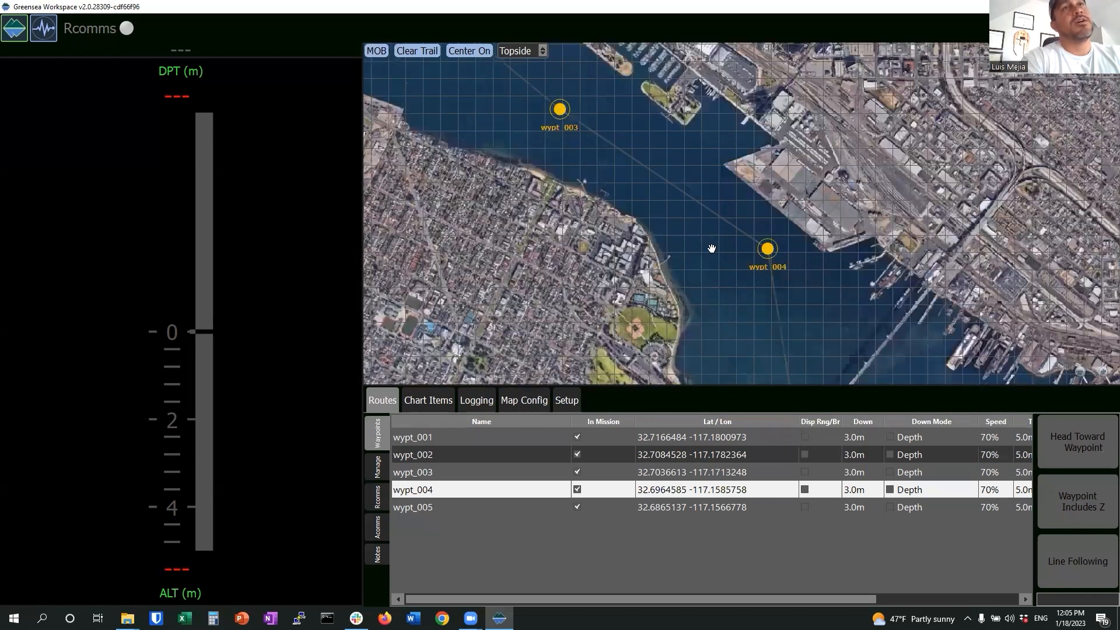
click(785, 287)
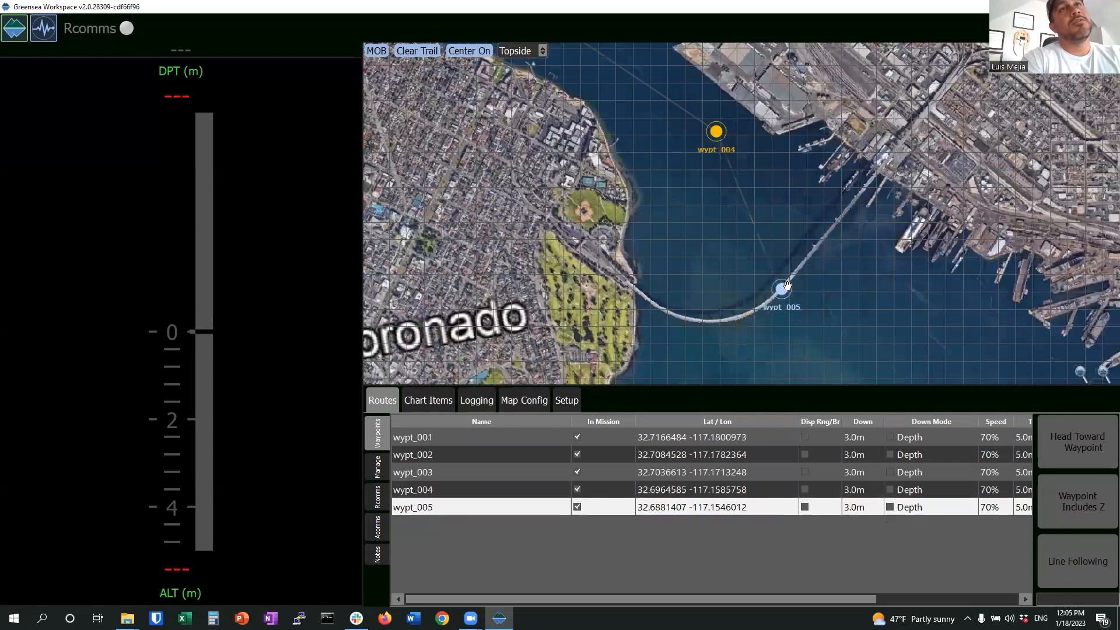
mouse_move(787, 286)
mouse_down()
mouse_move(811, 273)
mouse_move(793, 248)
mouse_up()
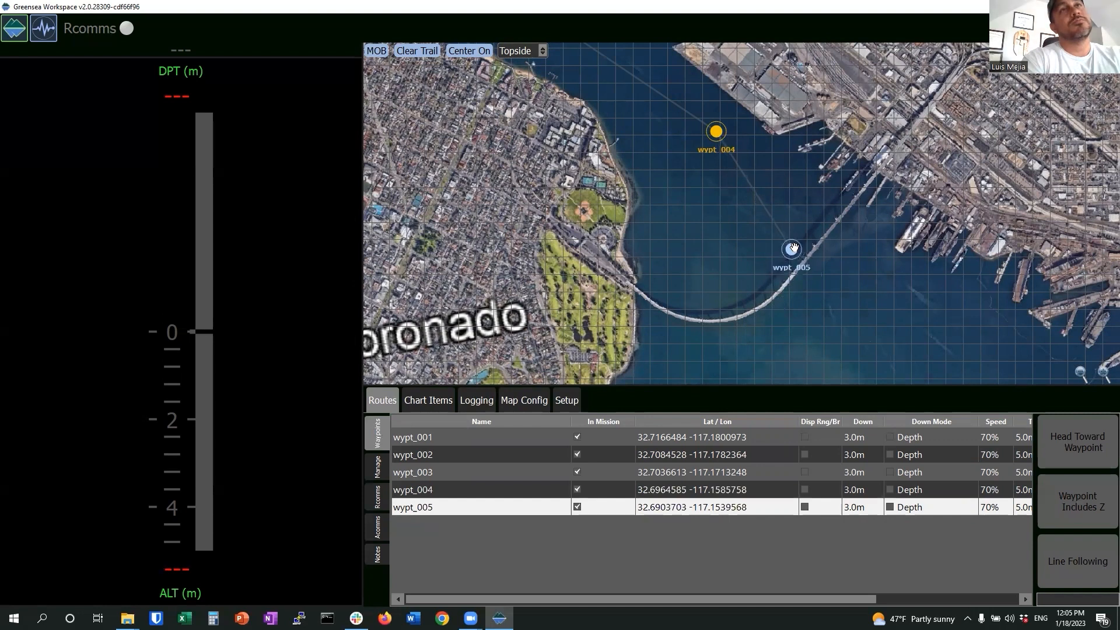
- Add four more route waypoints, one just south of the bridge and three heading toward the pier area at the Coronado-side end marker
right_click(822, 293)
click(833, 319)
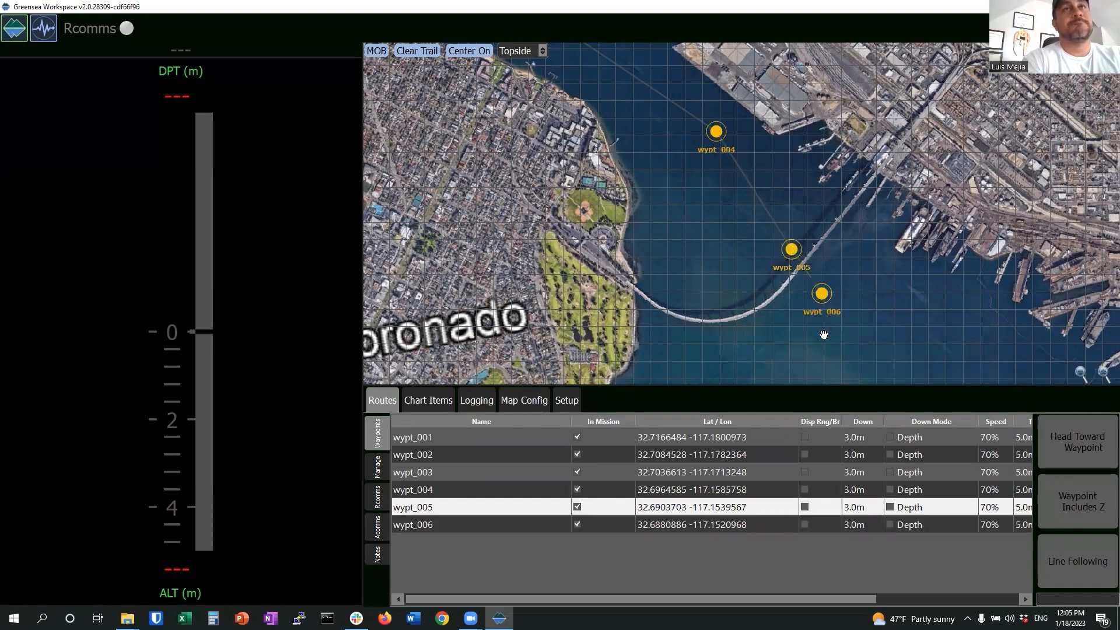
drag(816, 354, 876, 196)
right_click(825, 232)
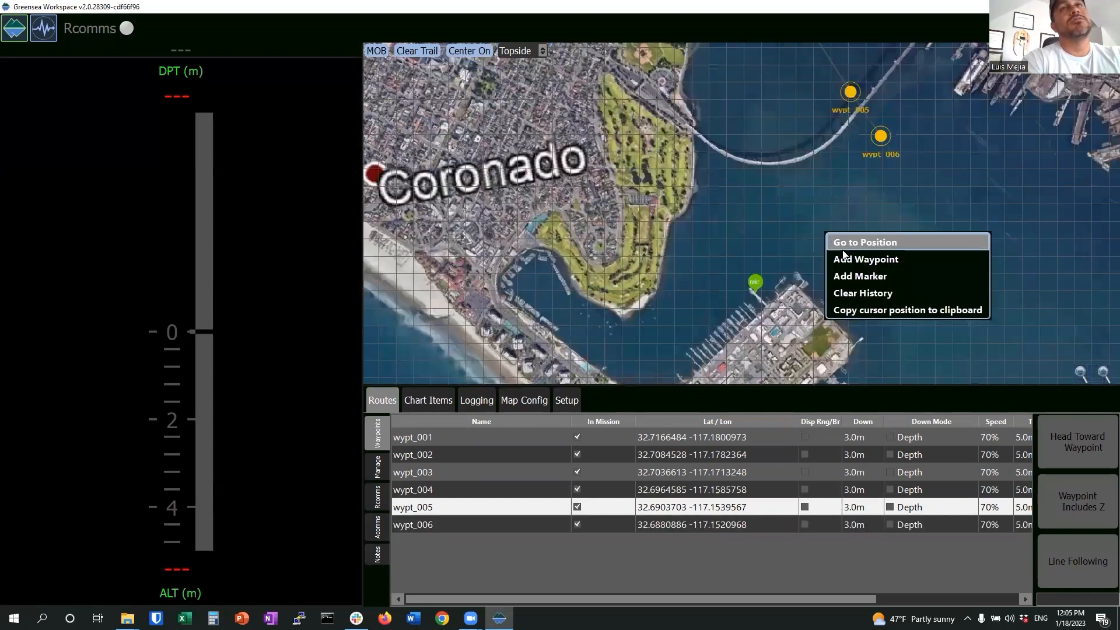
click(847, 264)
right_click(867, 275)
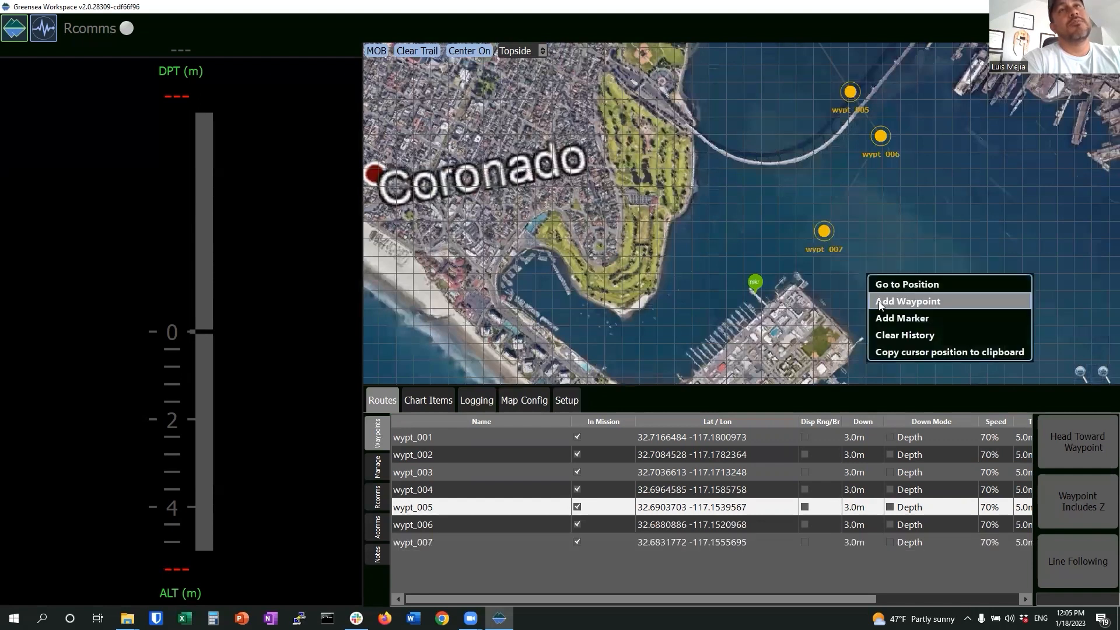
click(875, 300)
right_click(876, 306)
click(894, 334)
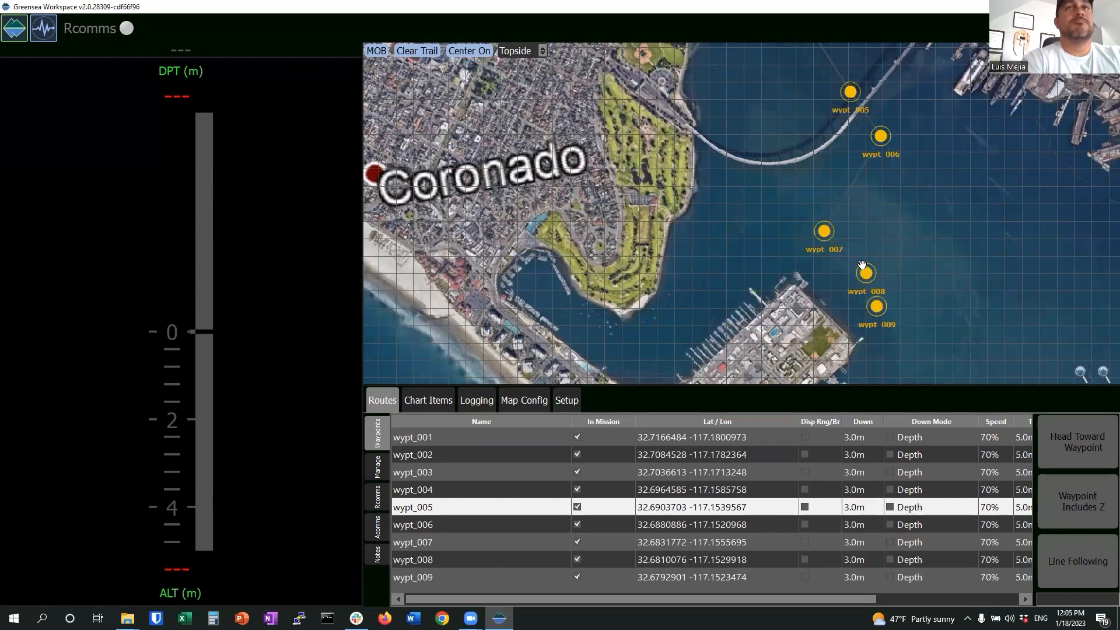
- Move wypt_007 to about 32.6861, -117.1505, wypt_008 to about 32.6836, -117.1513, and wypt_009 beside the end marker at about 32.6813, -117.1592
mouse_move(825, 231)
mouse_down()
mouse_move(923, 209)
mouse_move(892, 198)
mouse_move(935, 199)
mouse_up()
drag(876, 307, 774, 268)
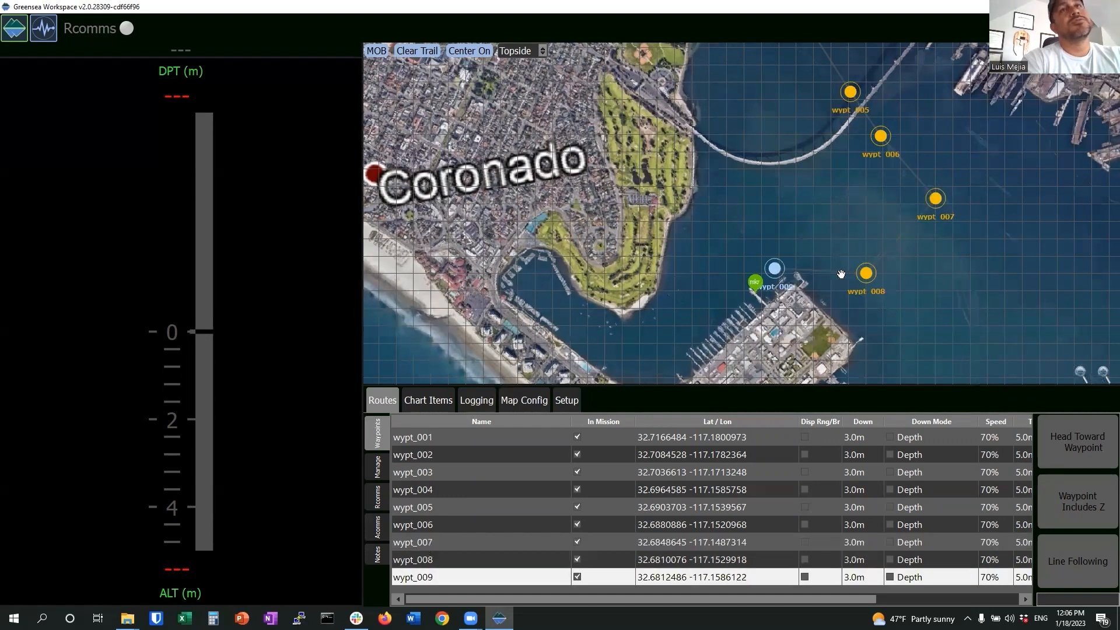
drag(867, 275, 828, 231)
drag(780, 260, 766, 267)
drag(744, 229, 595, 237)
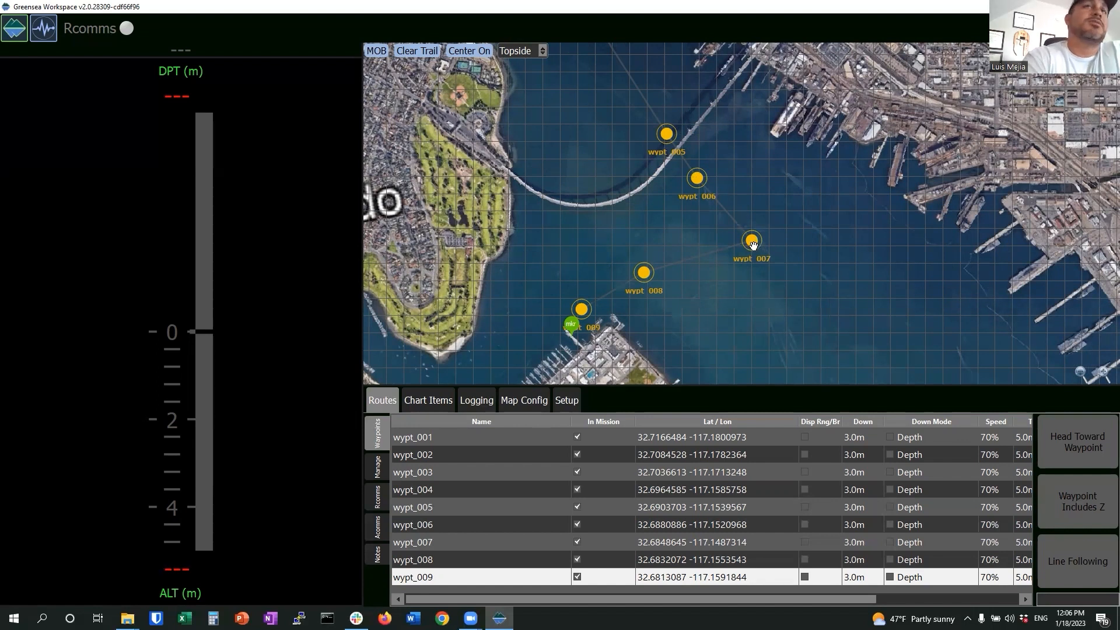
drag(751, 241, 726, 212)
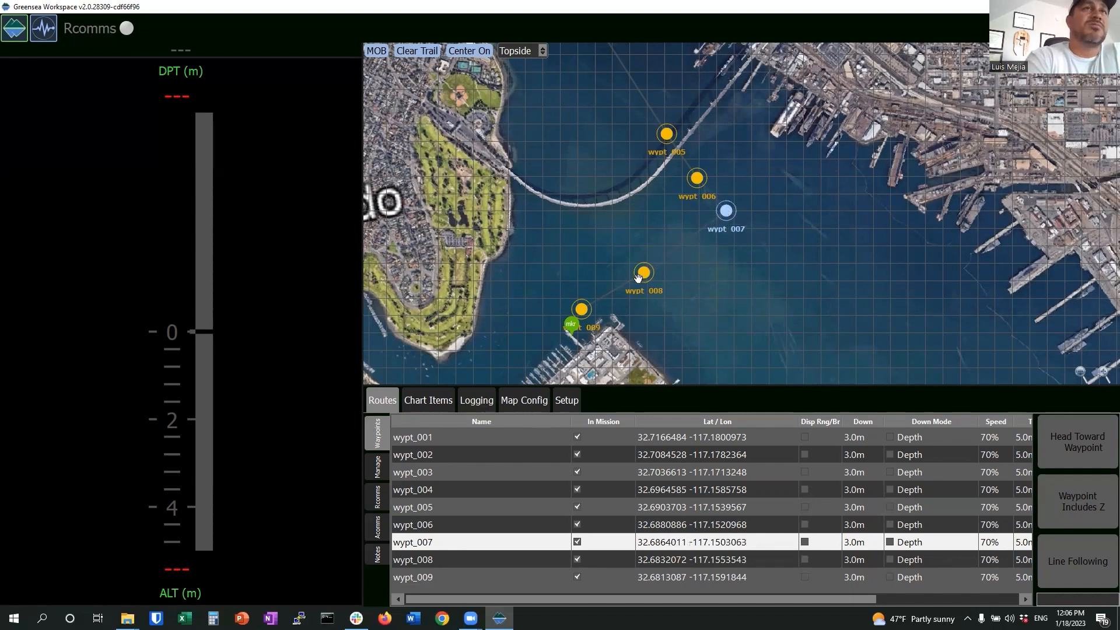
drag(642, 275, 711, 267)
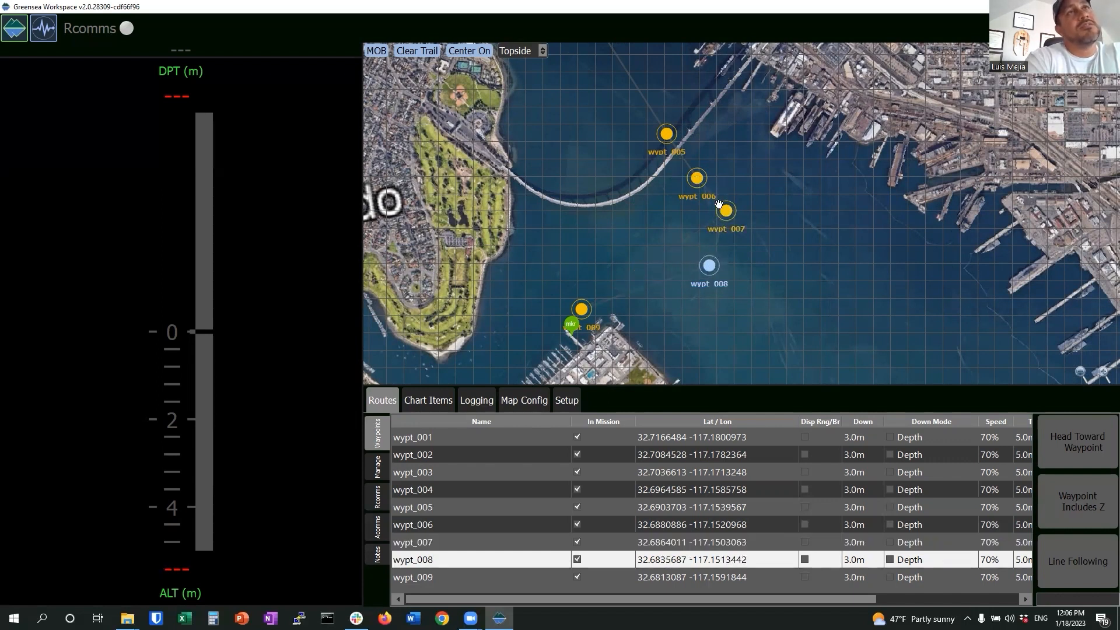
drag(726, 211, 721, 218)
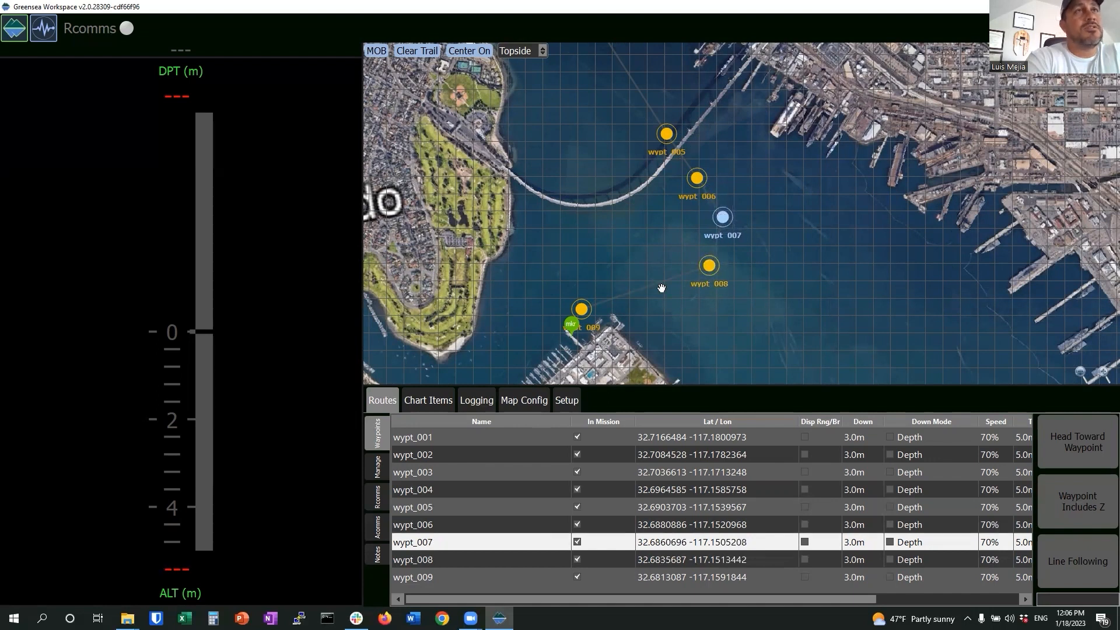
- Move wypt_009 farther northwest to about 32.6819, -117.1603 and add a final waypoint at the tip of the pier by the end marker
drag(586, 309, 568, 298)
right_click(558, 324)
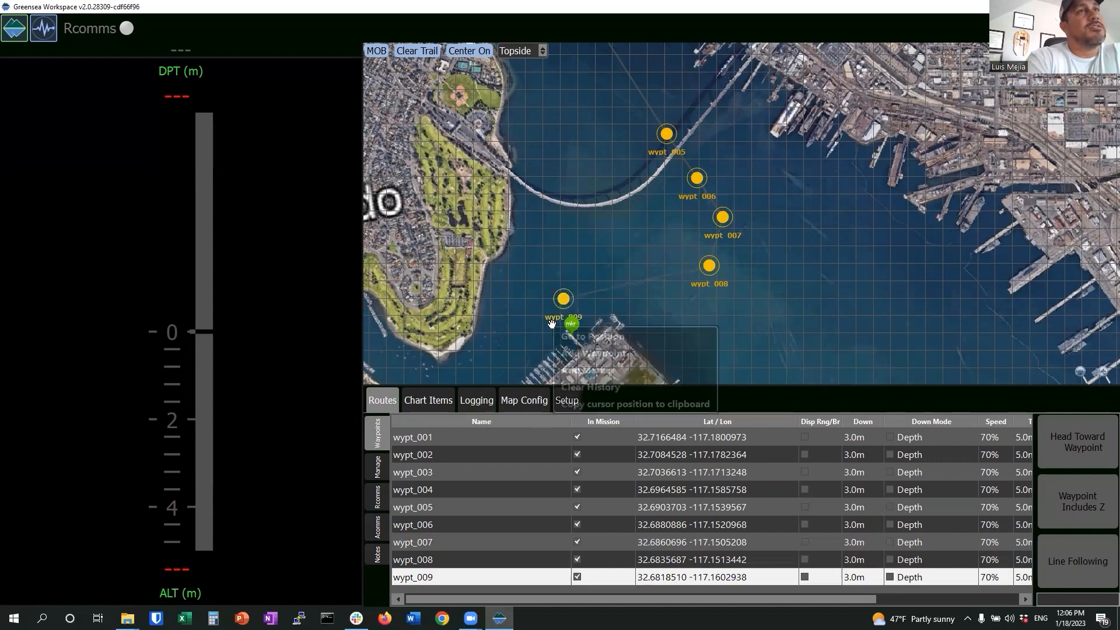
click(581, 351)
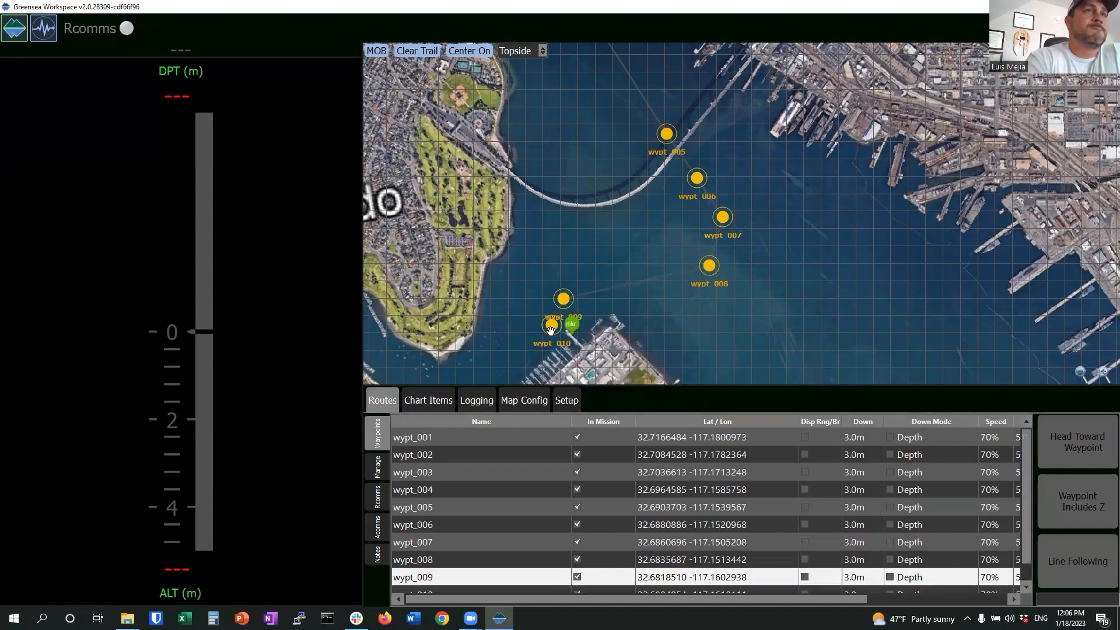
drag(553, 329, 837, 2)
scroll(565, 336, up, 1)
scroll(566, 338, up, 1)
drag(670, 285, 712, 287)
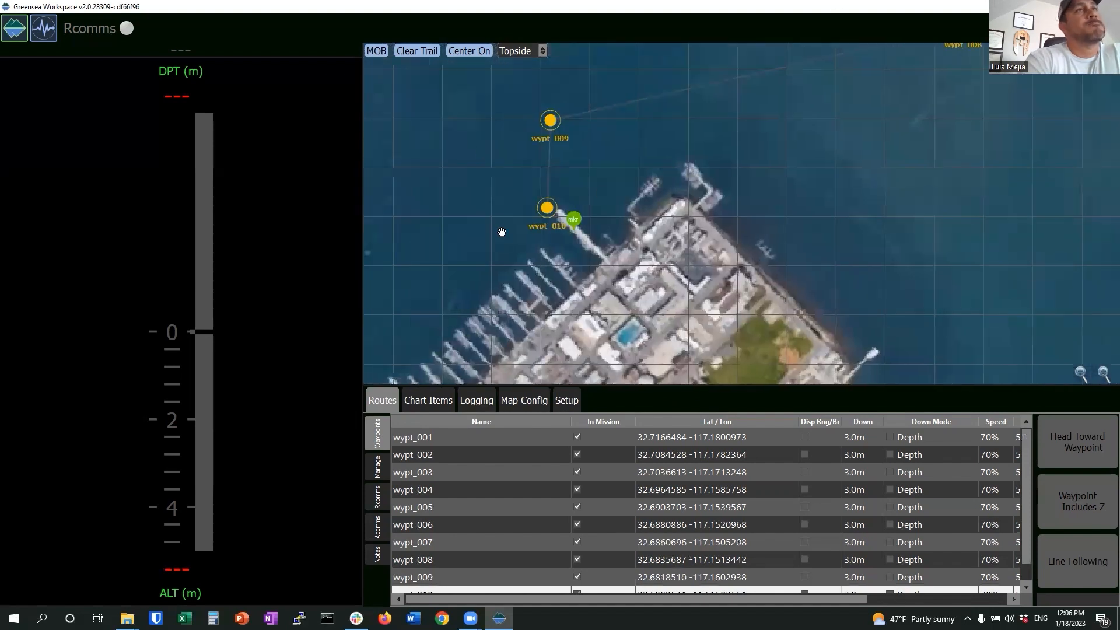
drag(546, 207, 552, 203)
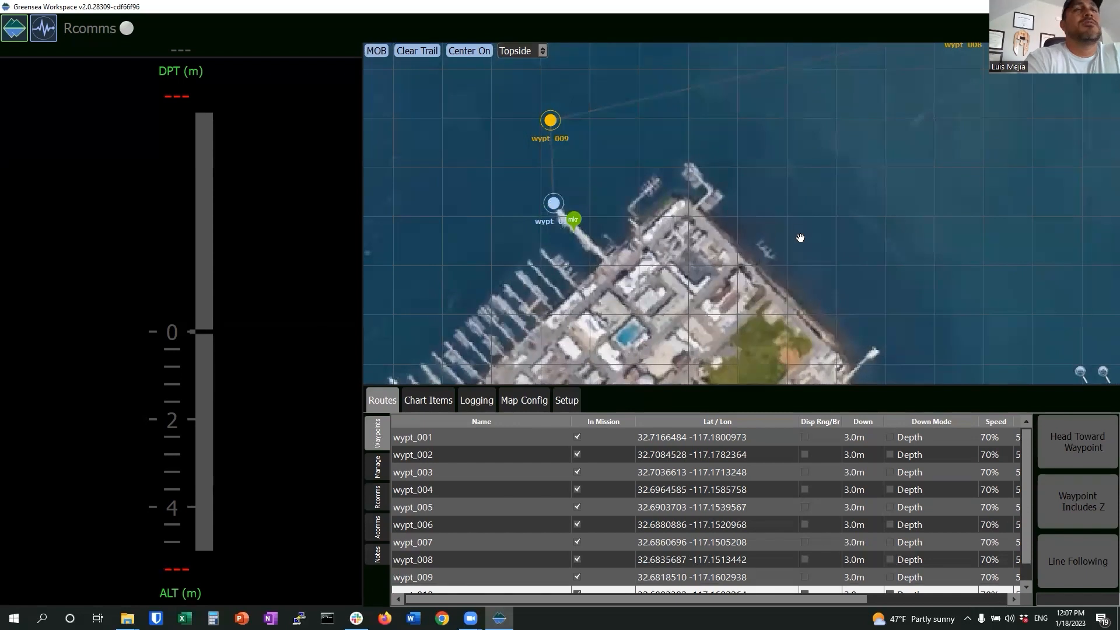
- Shift wypt_003 slightly southeast along the channel to about 32.7029, -117.1701
scroll(800, 238, down, 2)
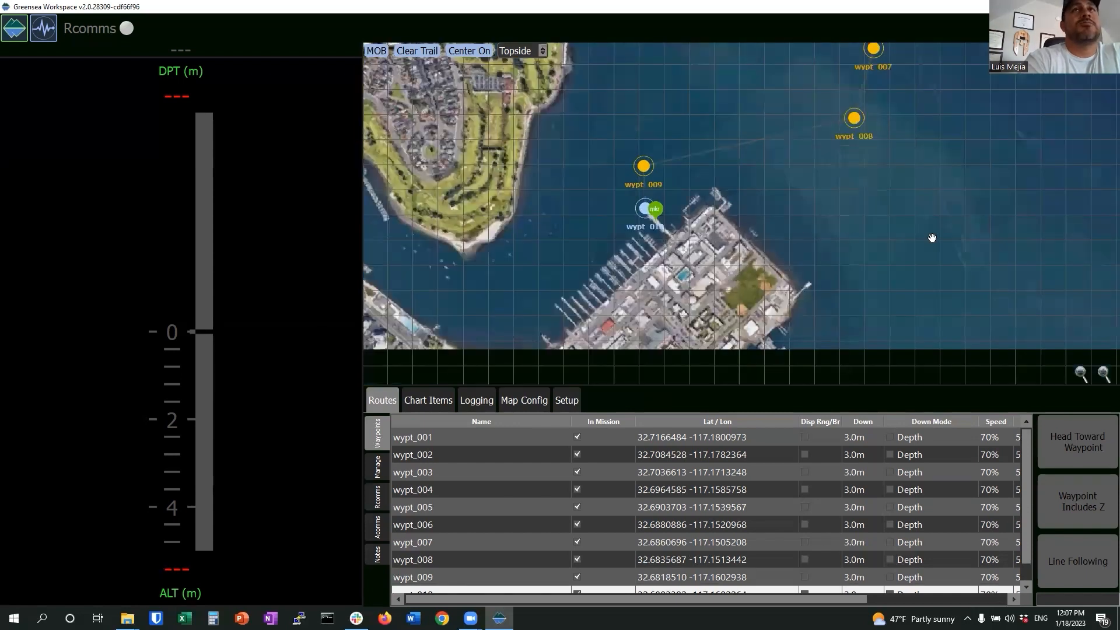
scroll(930, 237, down, 1)
scroll(931, 193, down, 1)
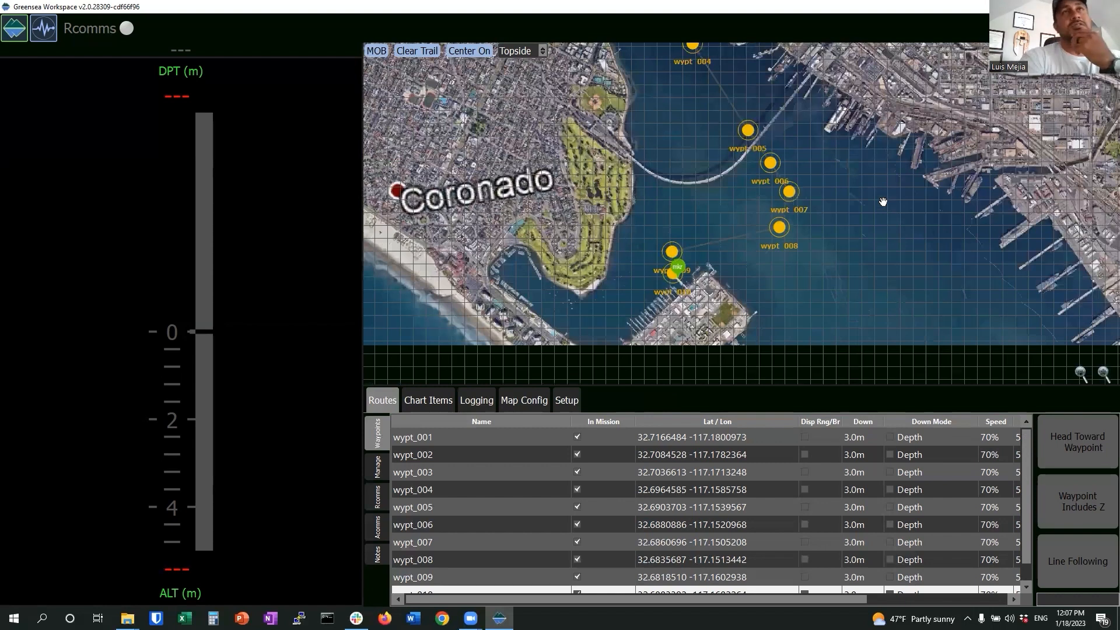
scroll(883, 202, up, 1)
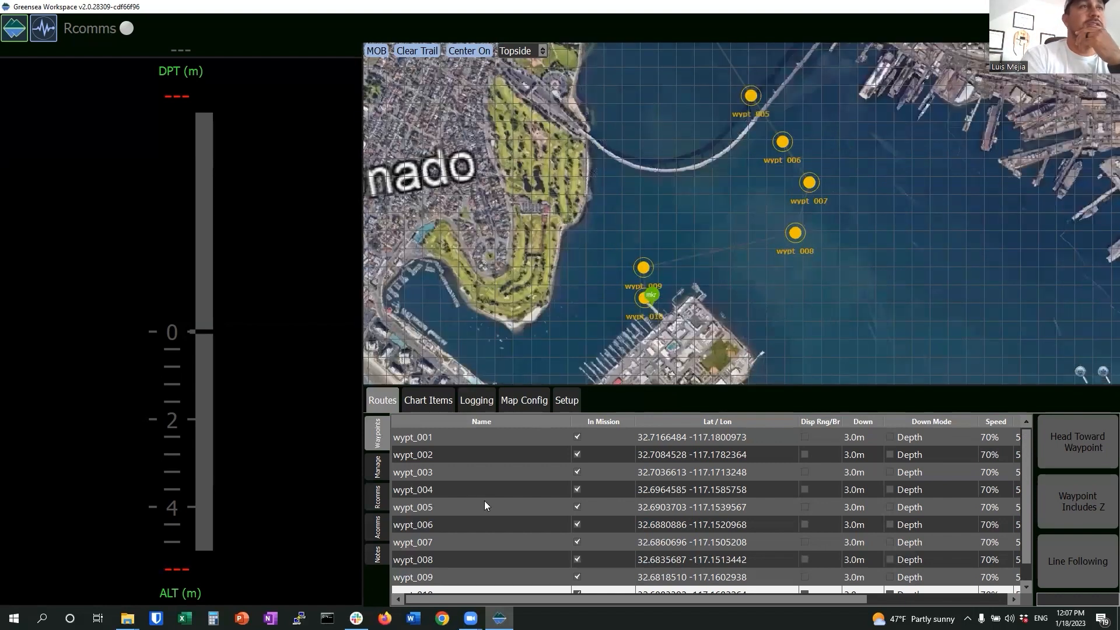
drag(783, 101, 850, 232)
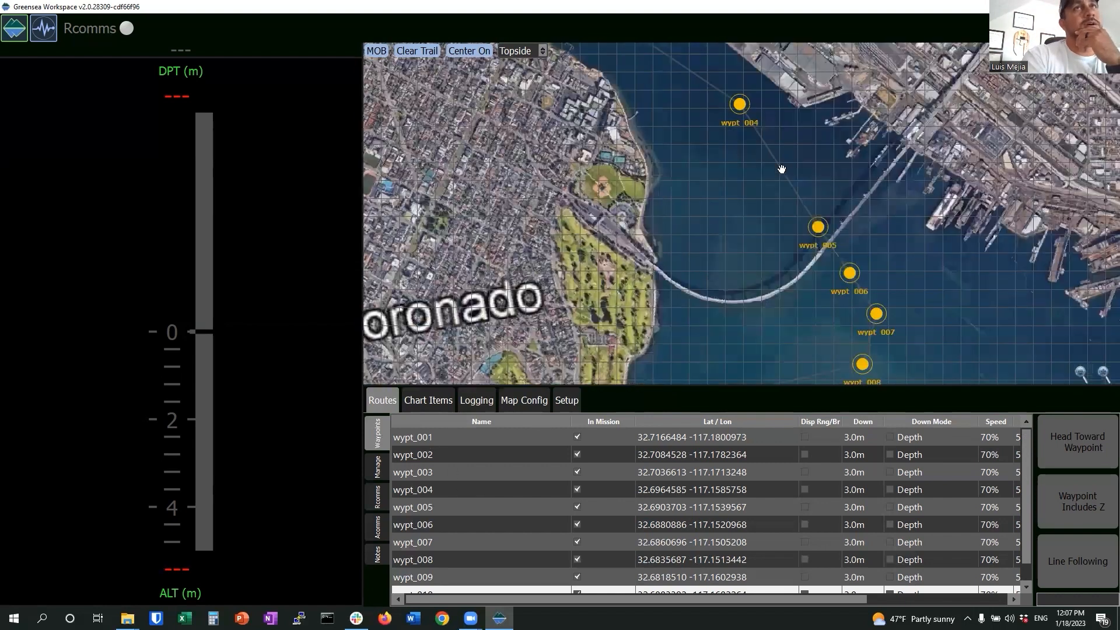
drag(718, 90, 870, 296)
drag(676, 167, 697, 182)
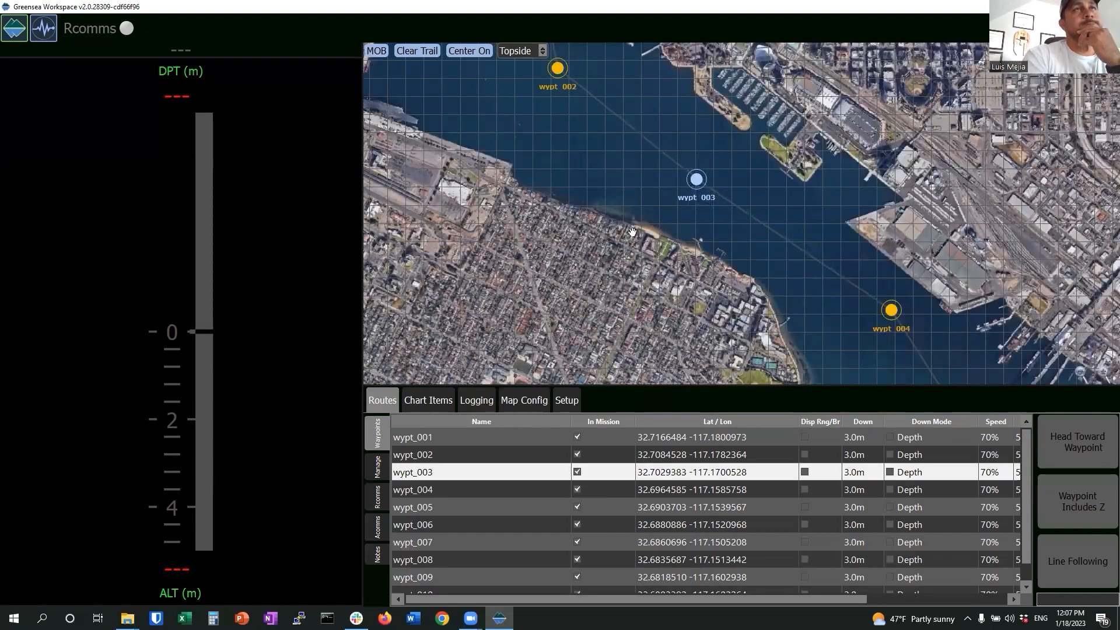
- Rename the first waypoint, wypt_001, as "start"
drag(688, 336, 700, 350)
drag(585, 203, 648, 321)
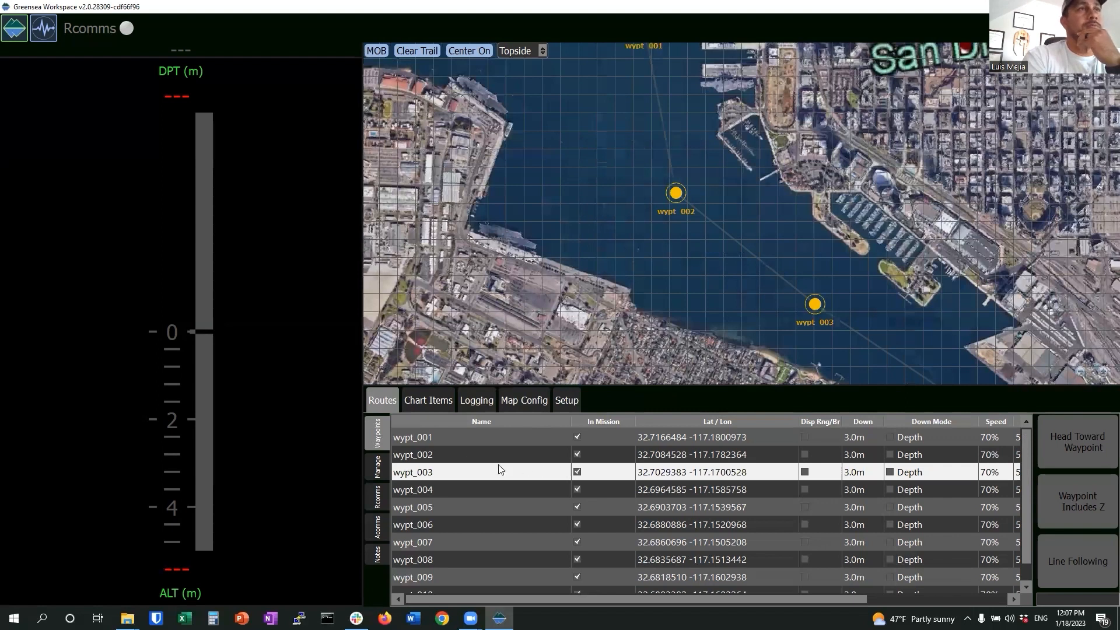
double_click(412, 436)
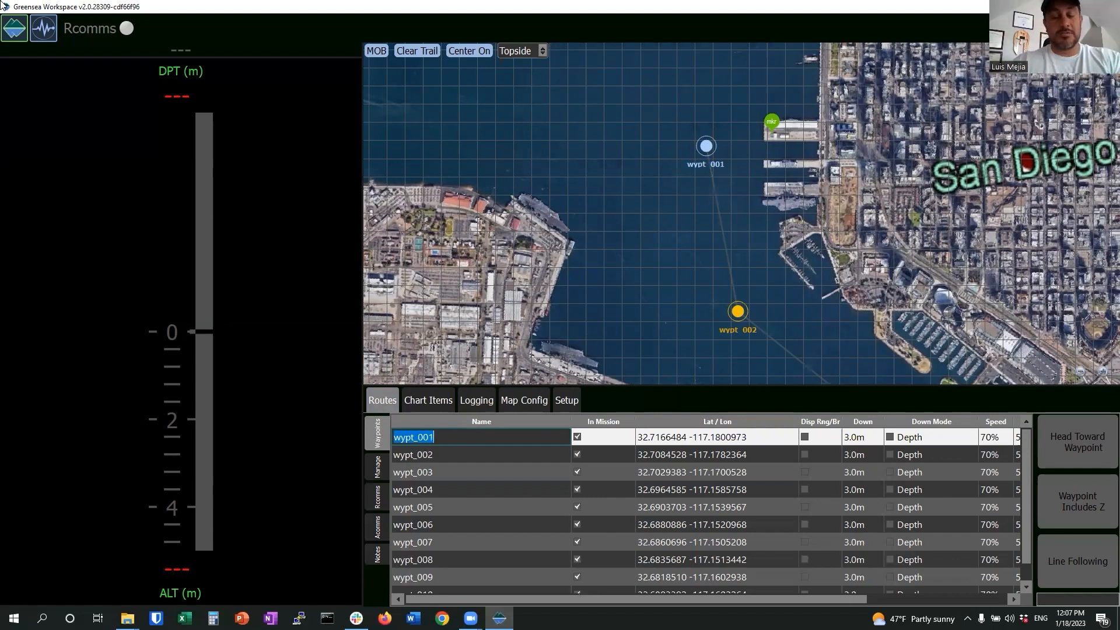
text(start)
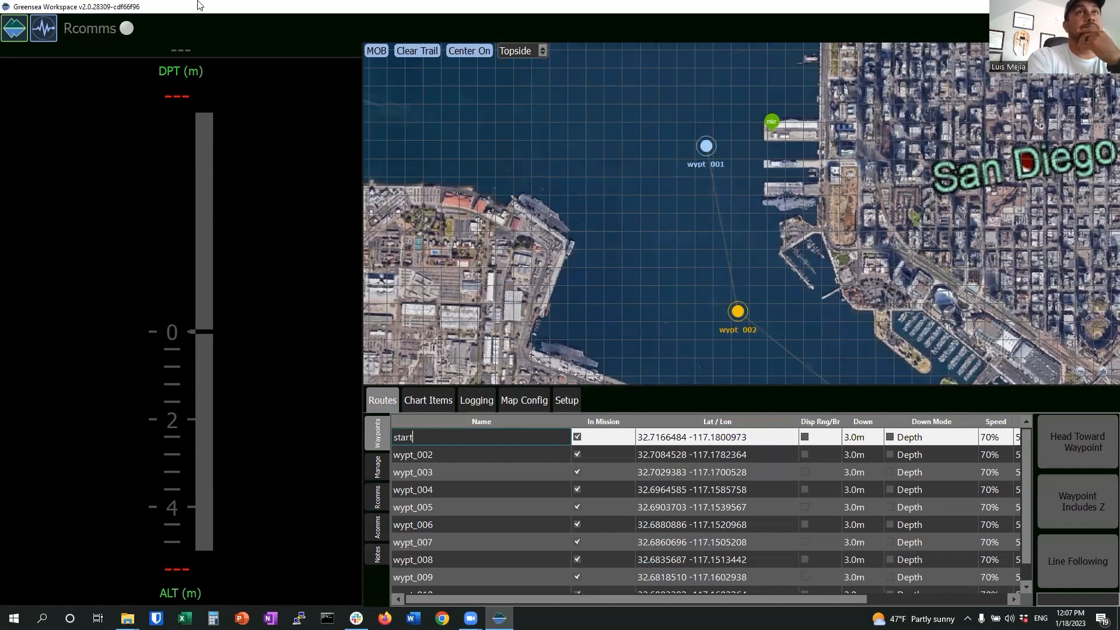
key(Return)
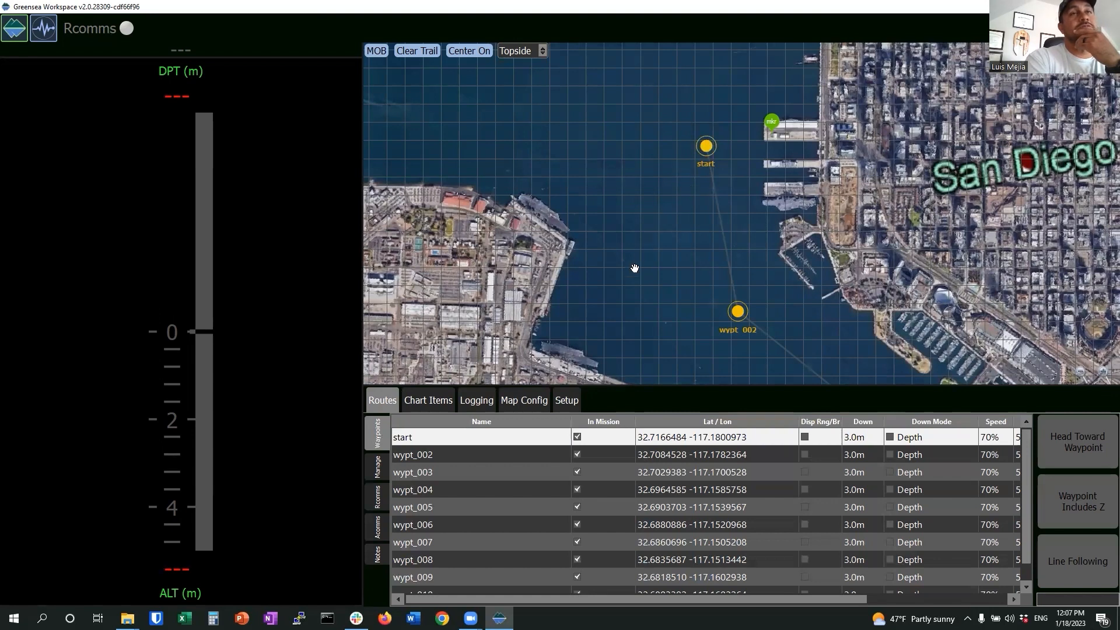
- Rename wypt_005, the waypoint just north of the Coronado bridge, as "Bridge Entry"
click(488, 54)
drag(699, 305, 548, 100)
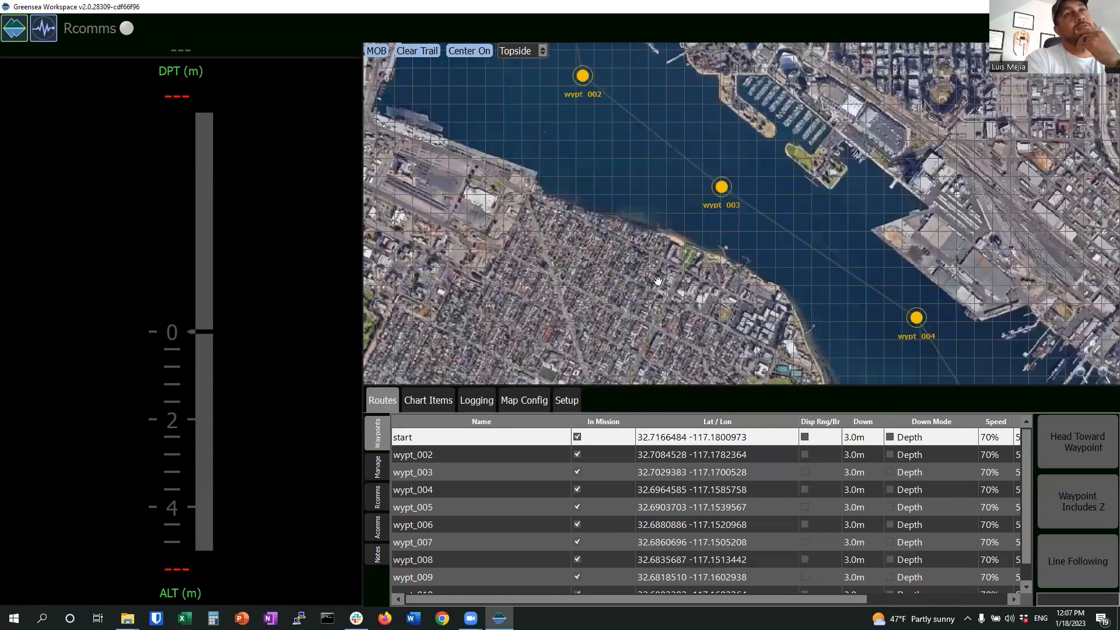
drag(719, 330, 480, 195)
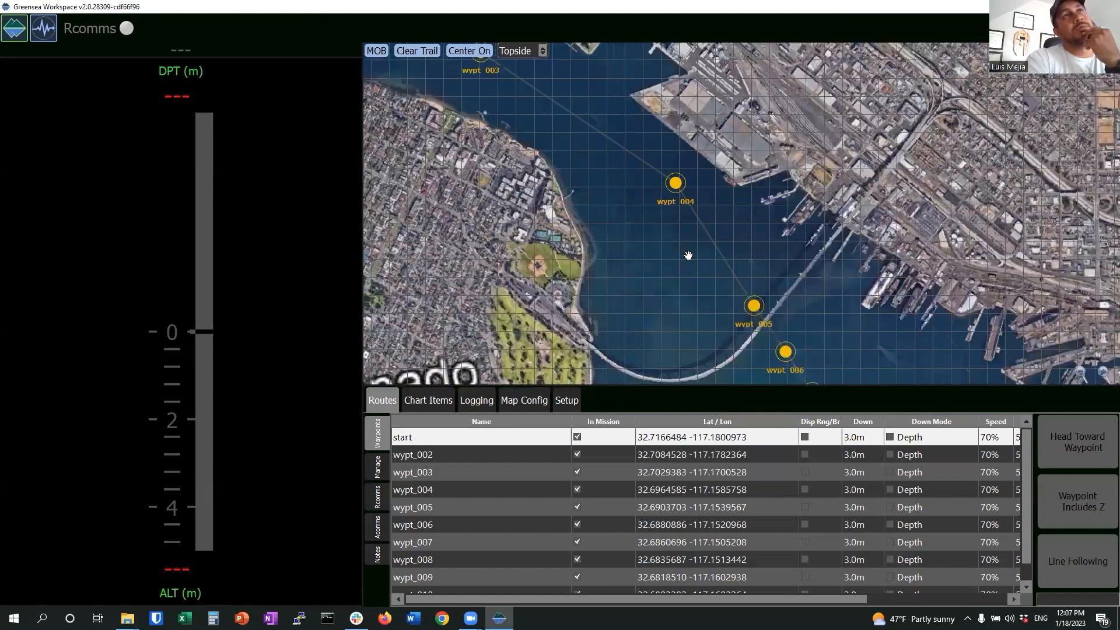
drag(680, 299, 599, 235)
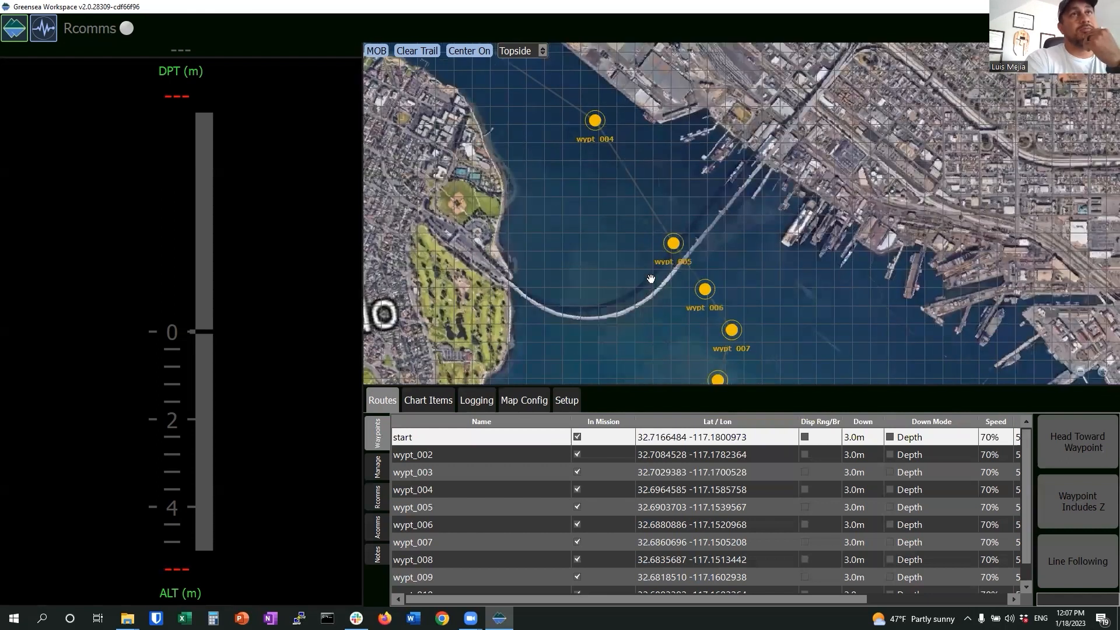
click(672, 244)
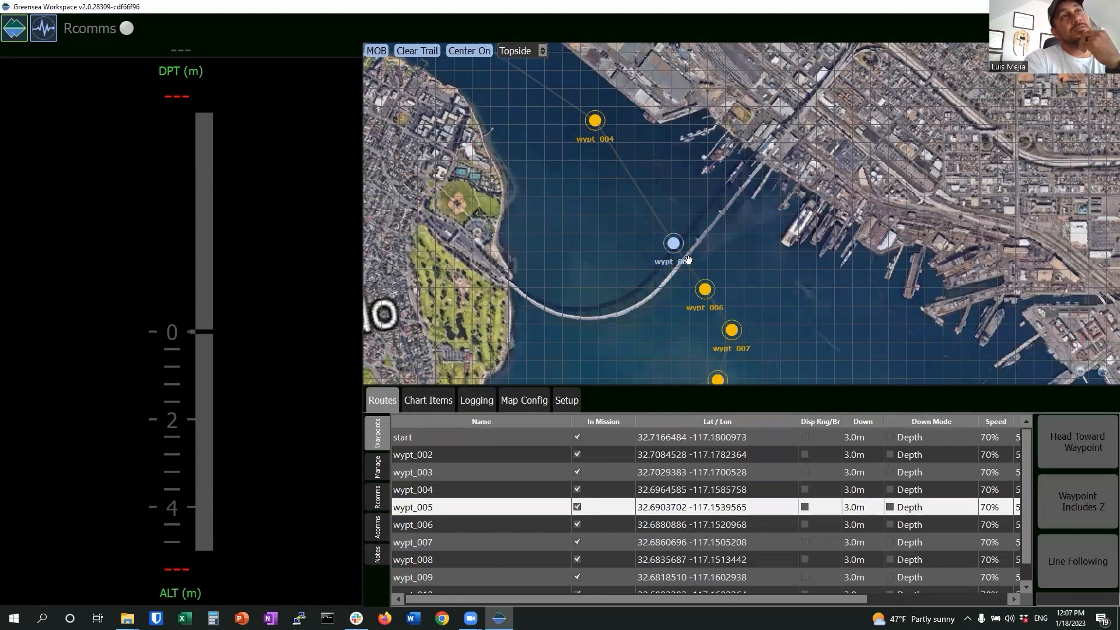
double_click(416, 508)
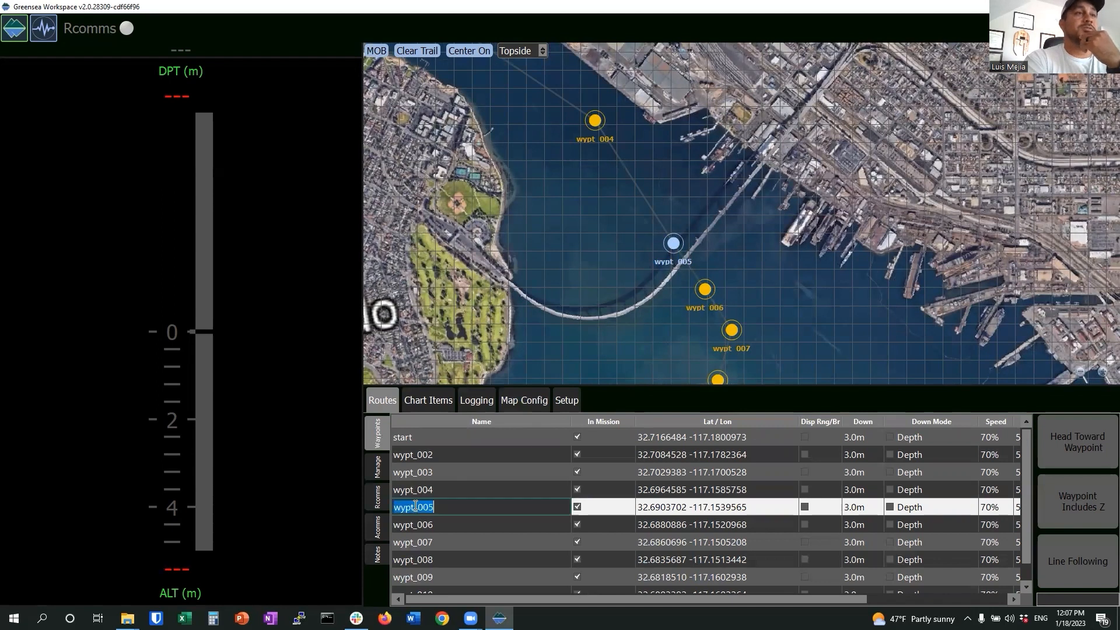
text(Bridge En)
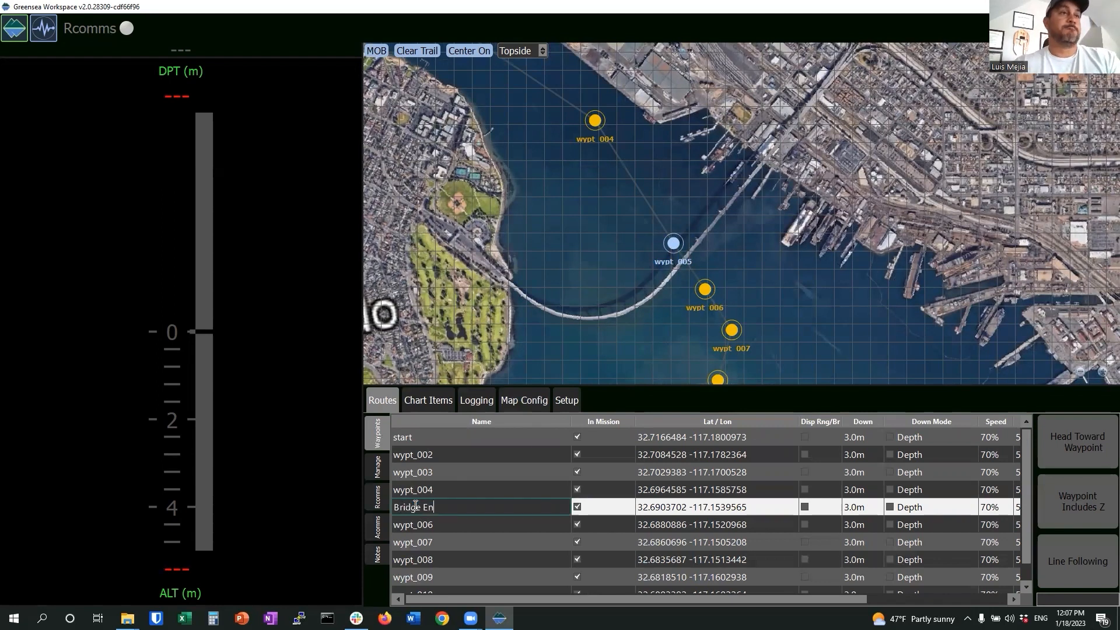
text(try)
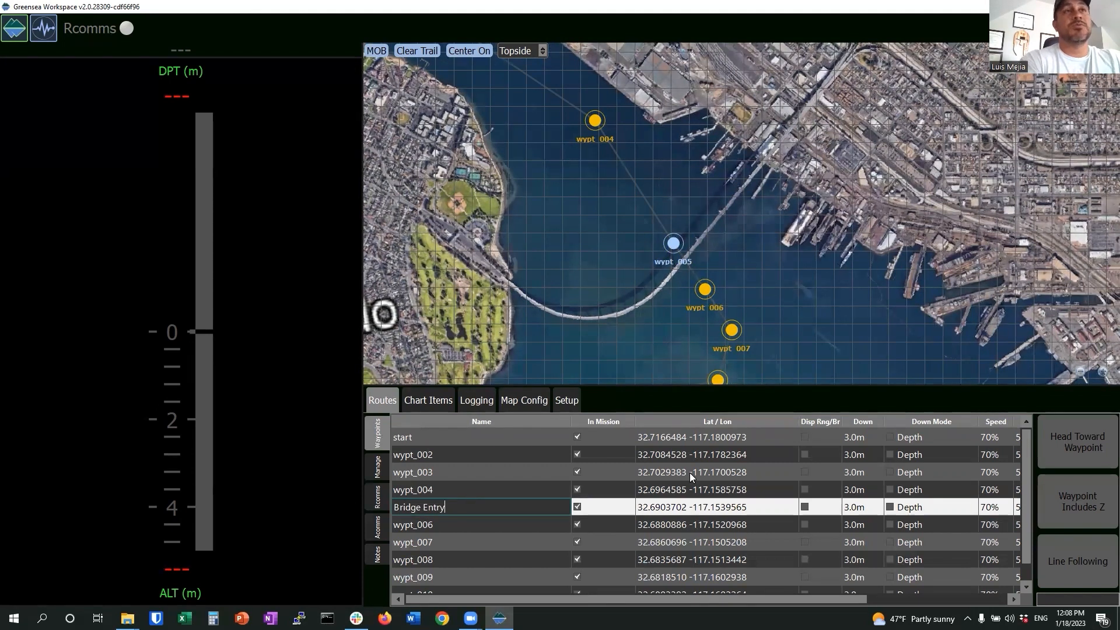
scroll(665, 288, up, 1)
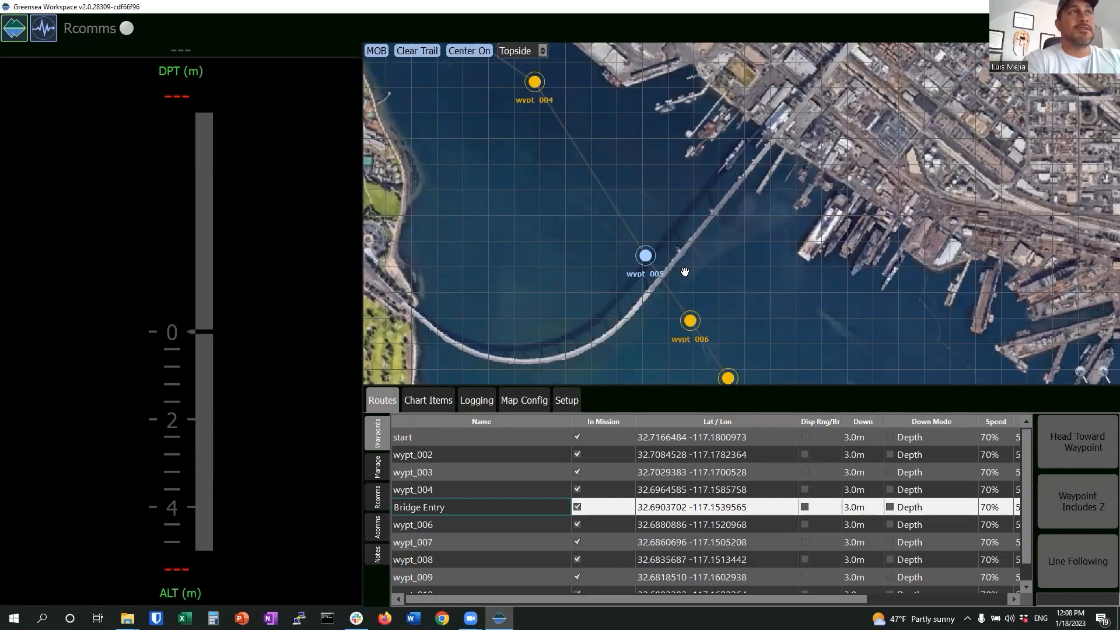
drag(692, 281, 704, 250)
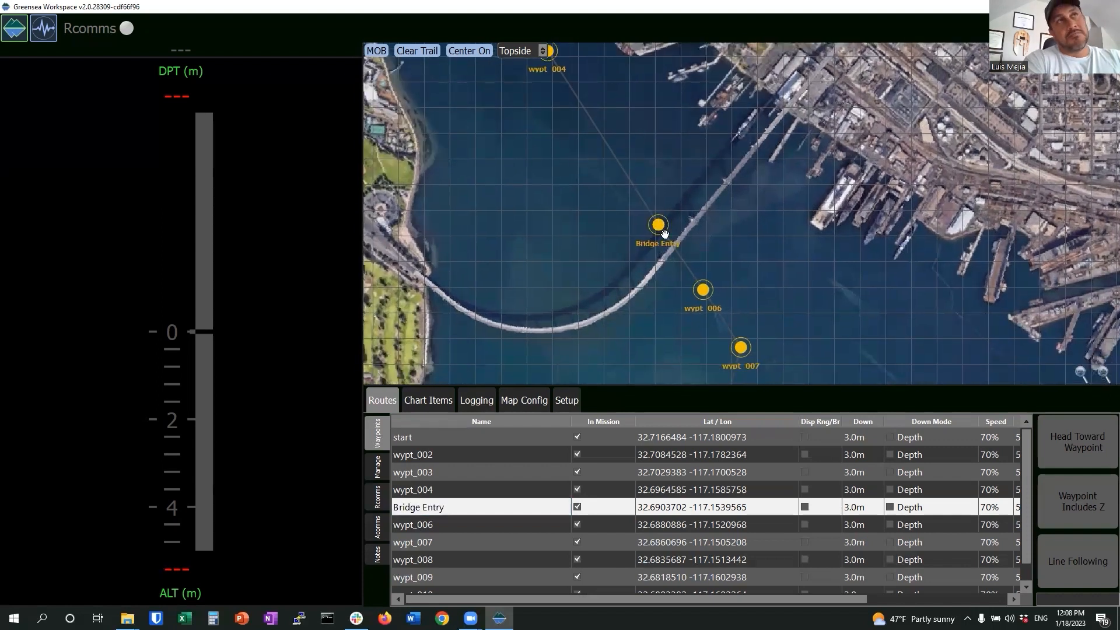
- Rename wypt_006, the first waypoint past the bridge, as "bridge free"
click(704, 292)
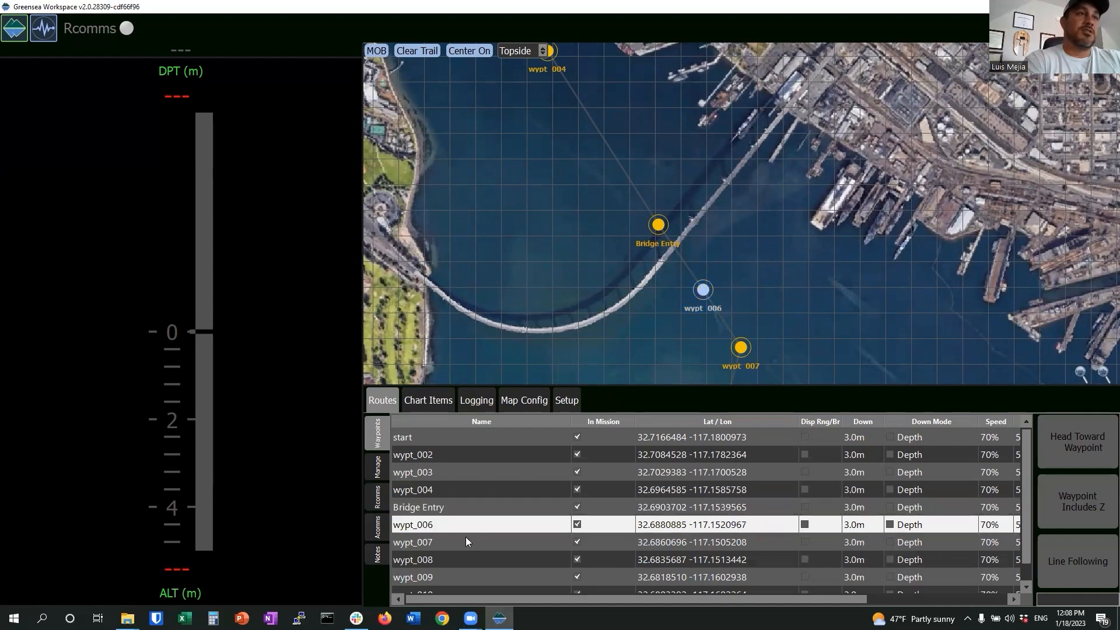
double_click(460, 525)
text(b)
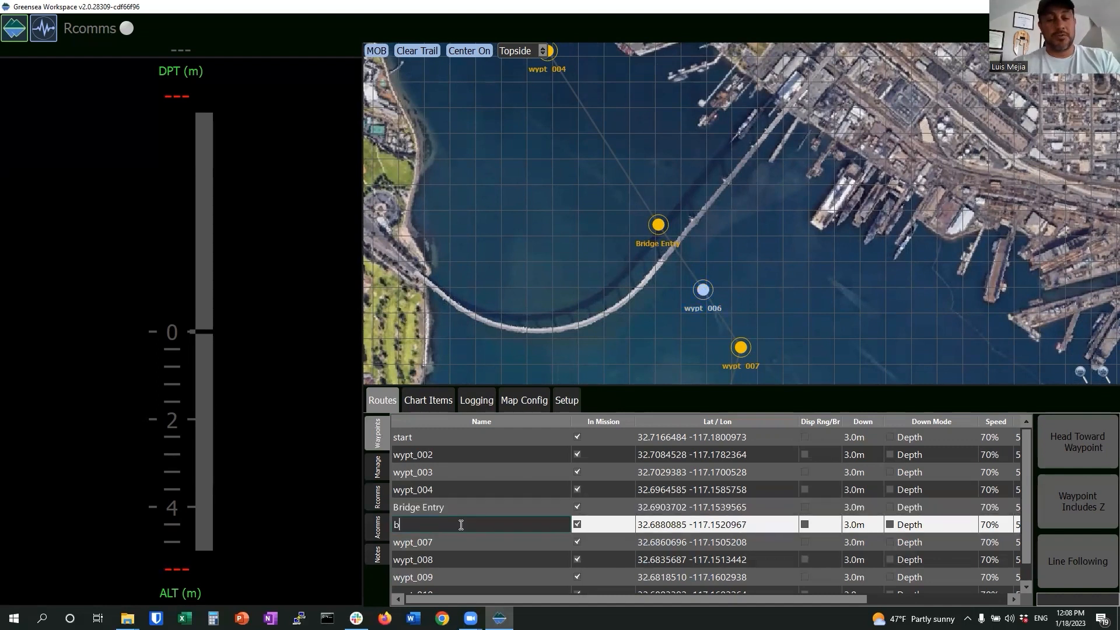
text(rdige fr)
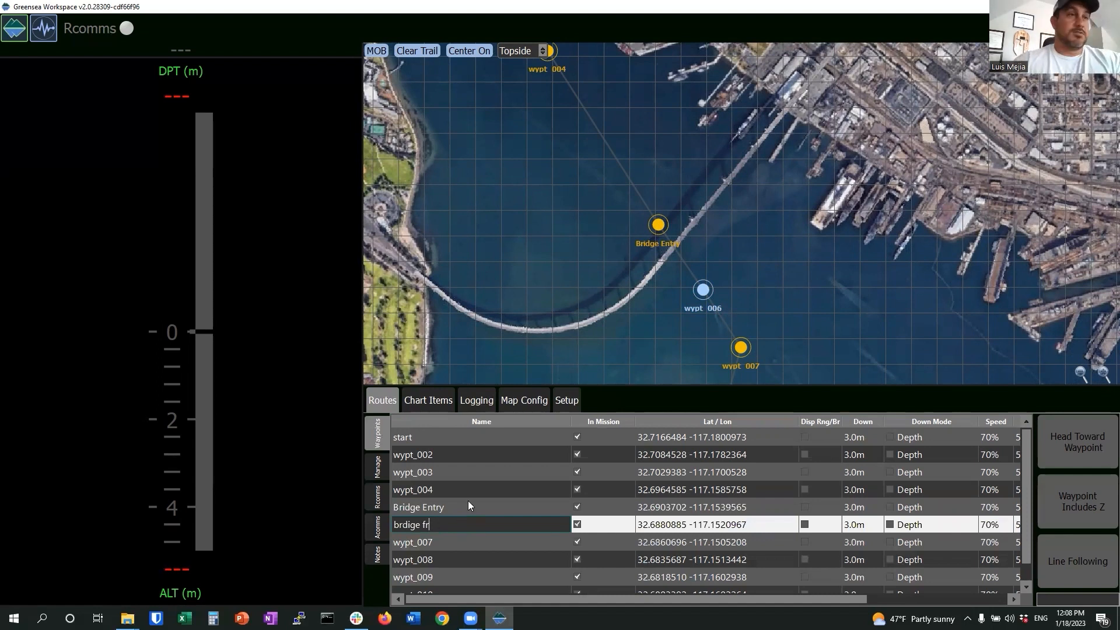
key(BackSpace)
key(BackSpace)
key(BackSpace)
key(BackSpace)
key(BackSpace)
key(BackSpace)
key(BackSpace)
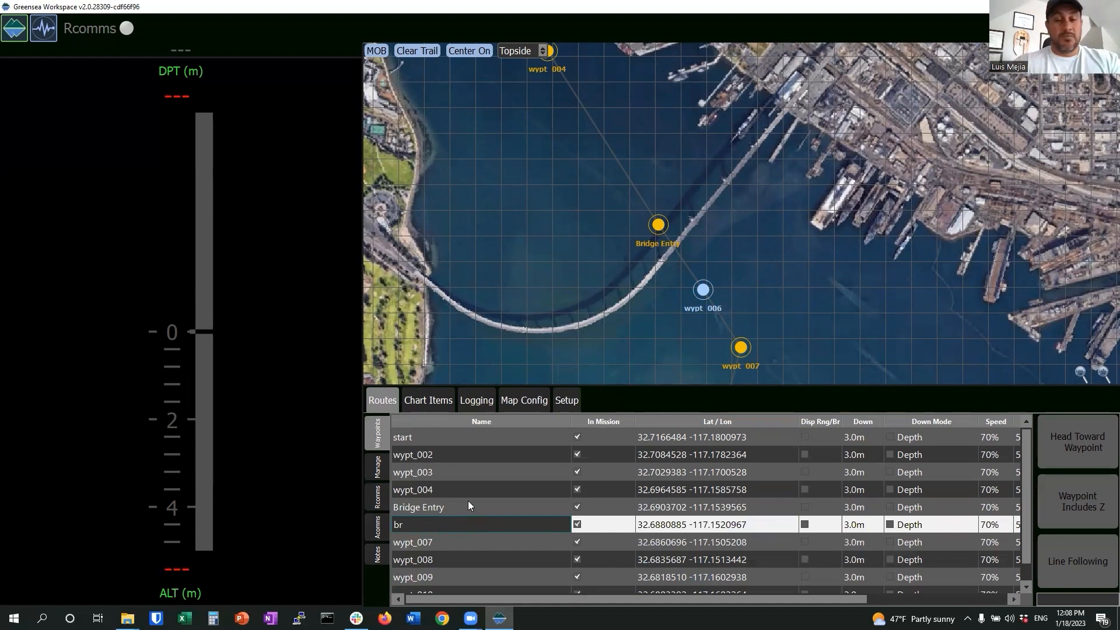
text(idge )
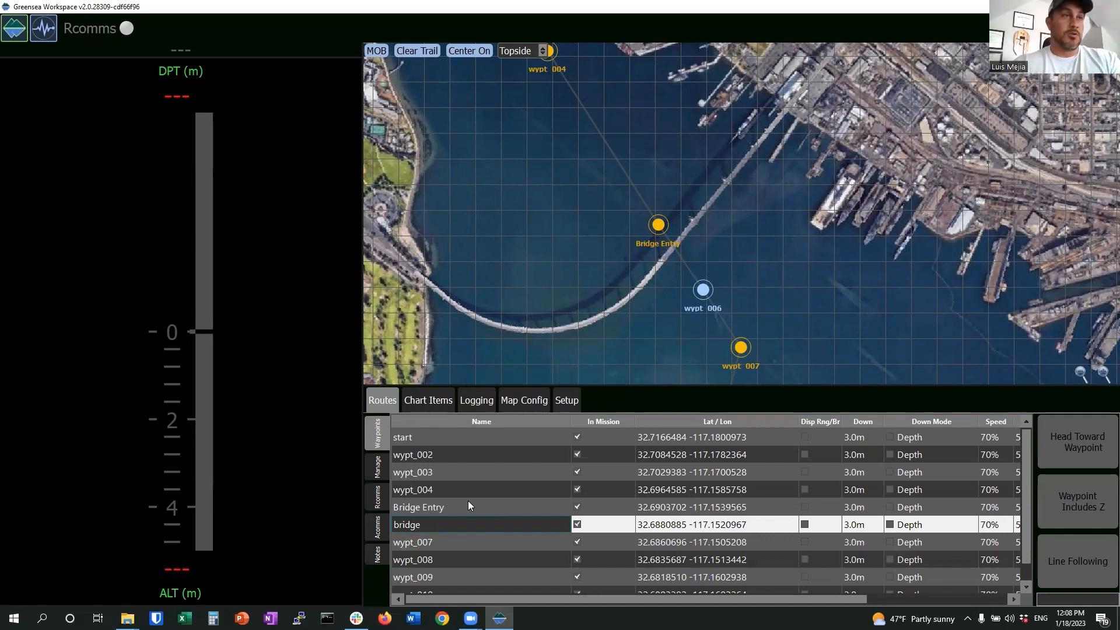
text(fr)
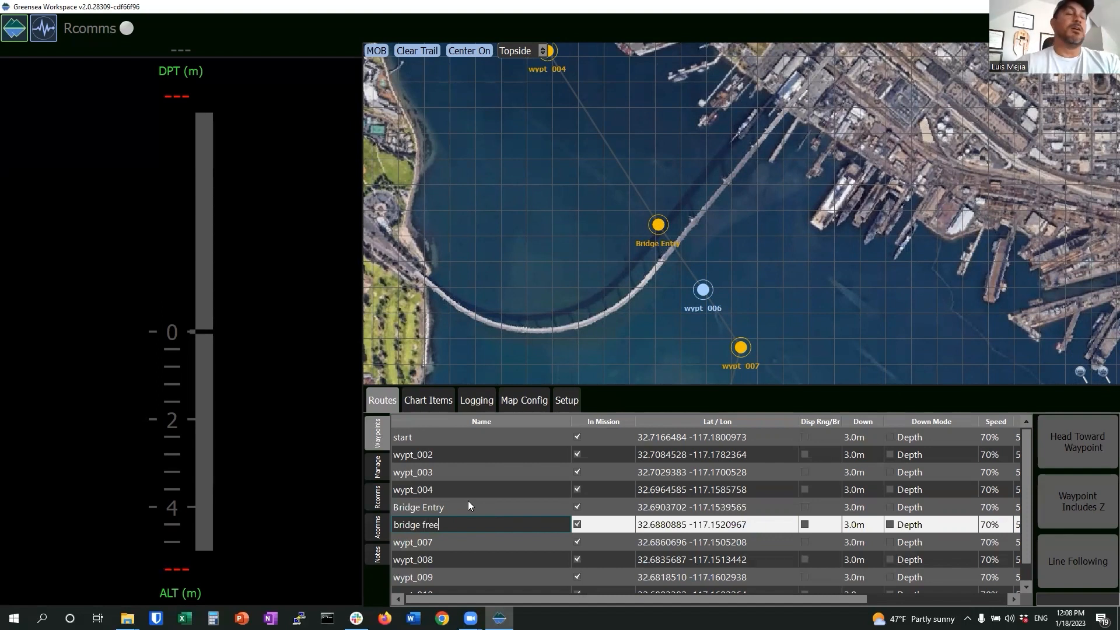
text(ee)
drag(929, 318, 908, 205)
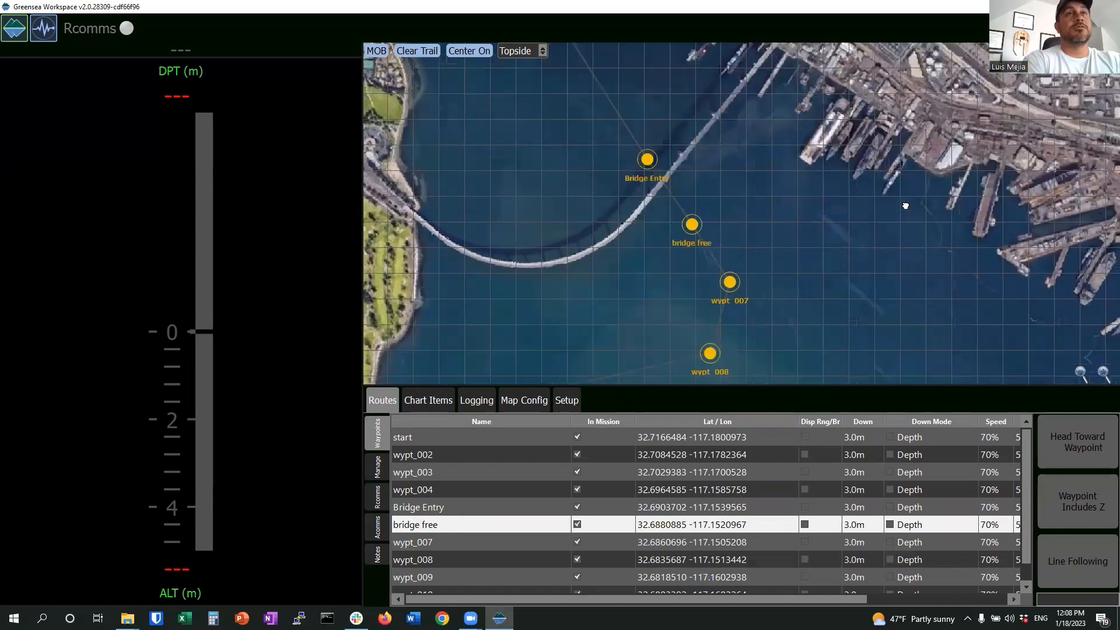
- Rename wypt_007, the waypoint following "bridge free", as "link up"
click(721, 236)
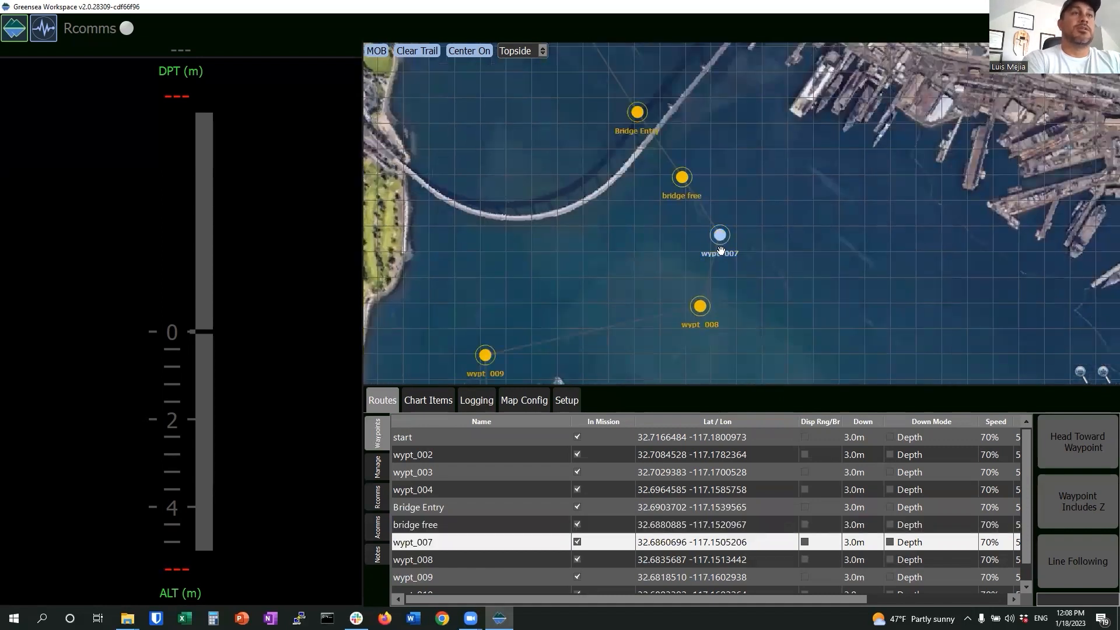
double_click(428, 543)
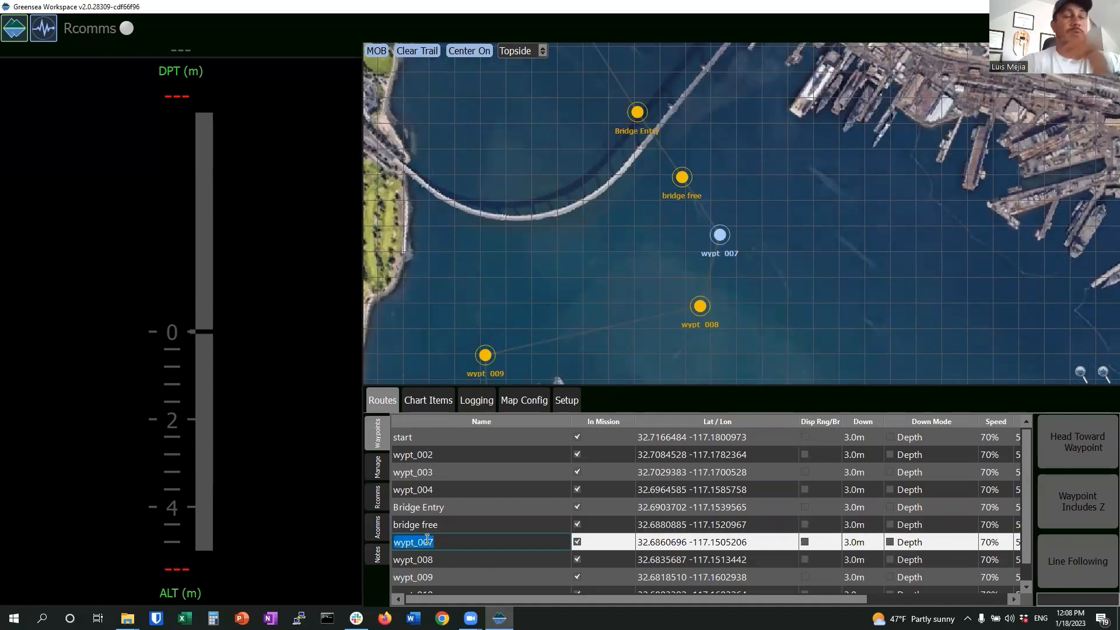
text(link up)
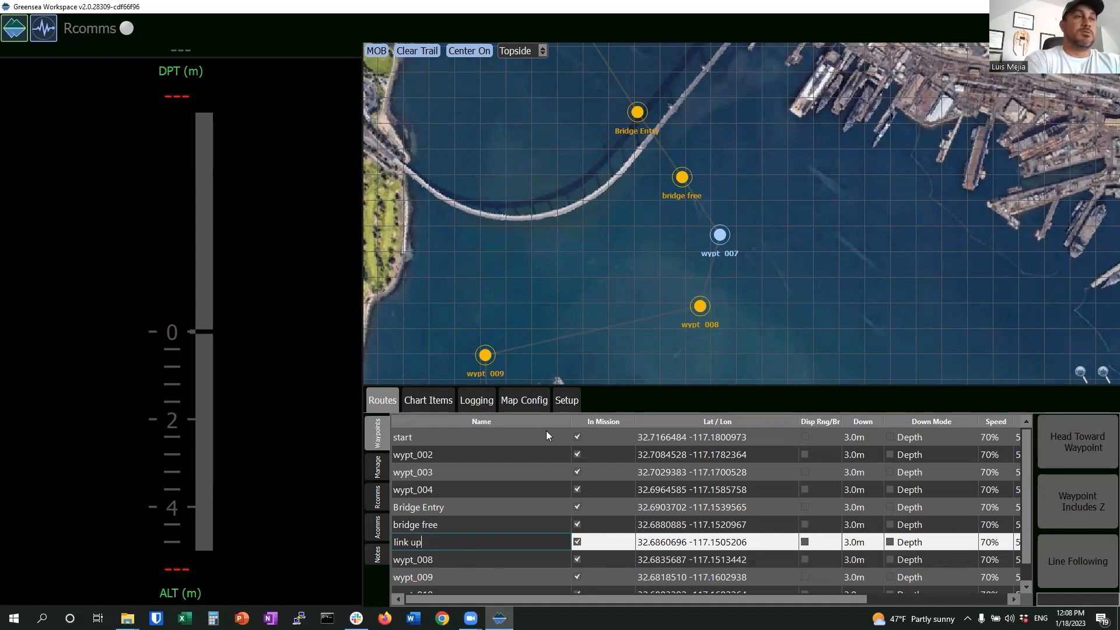
click(583, 371)
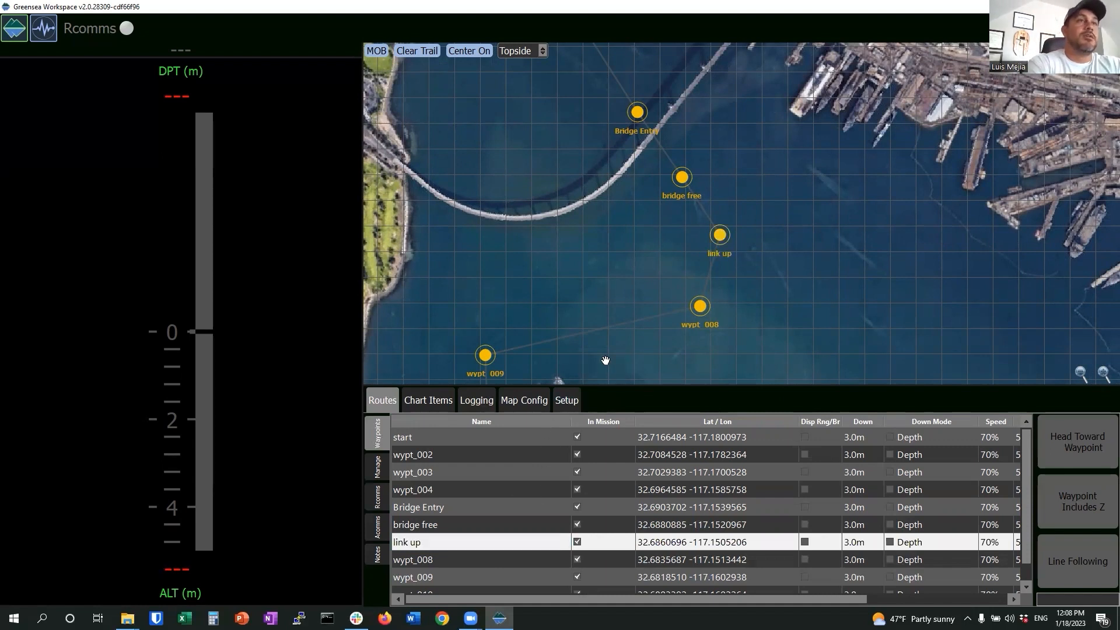
- Rename the final waypoint, wypt_010 beside the end marker at the pier, as "Objective"
drag(603, 358, 670, 187)
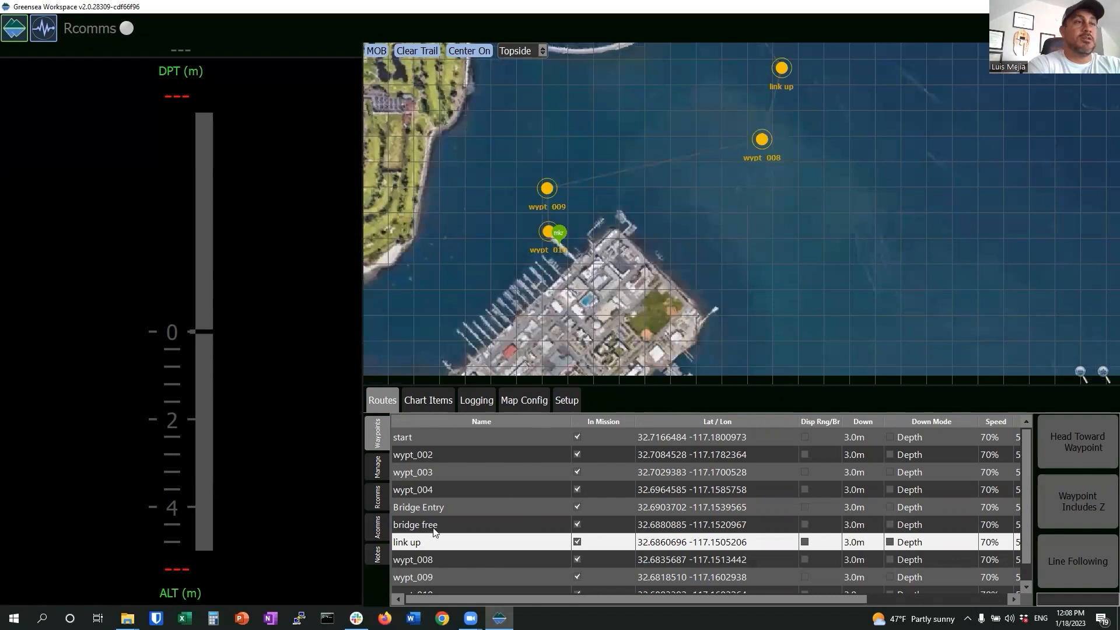
scroll(434, 591, down, 1)
double_click(429, 585)
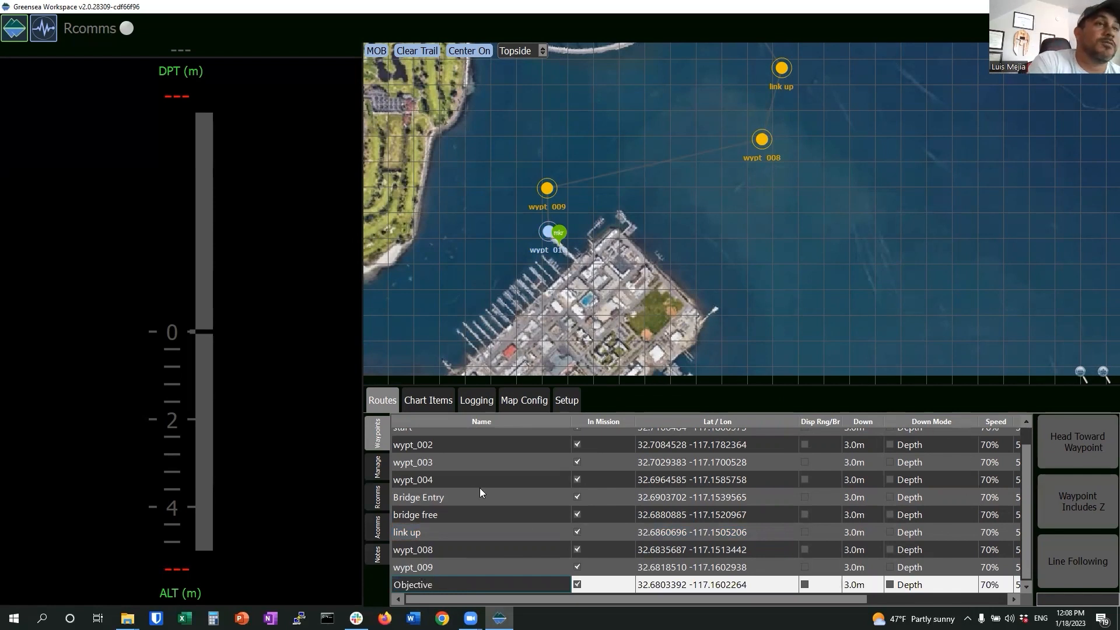
key(Return)
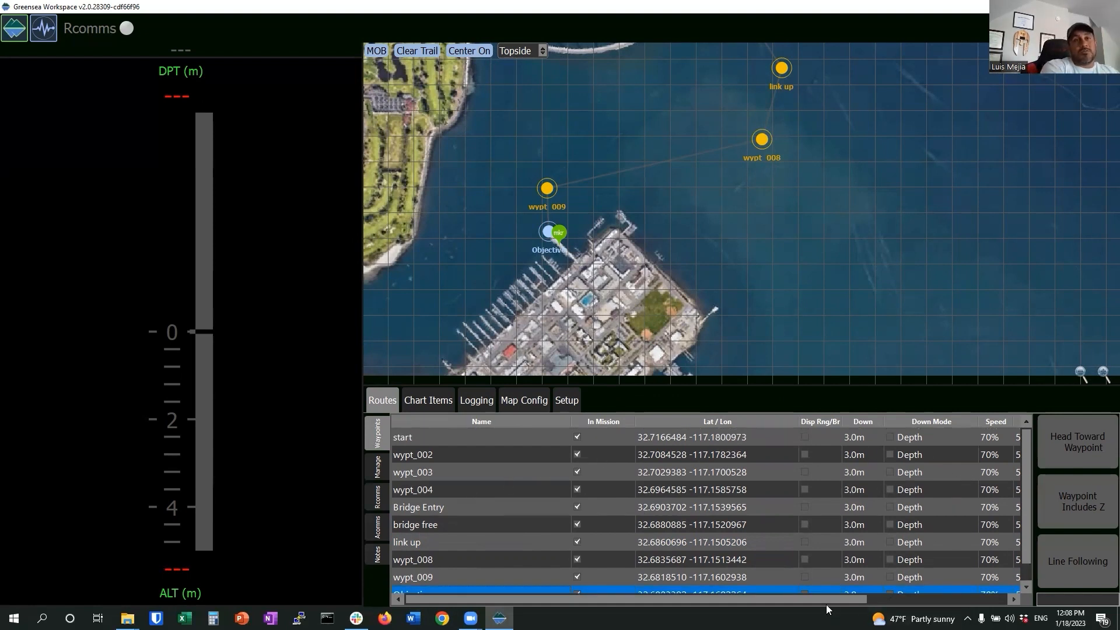
- Set the tolerance of the Bridge Entry waypoint to 3 m
drag(826, 602, 874, 593)
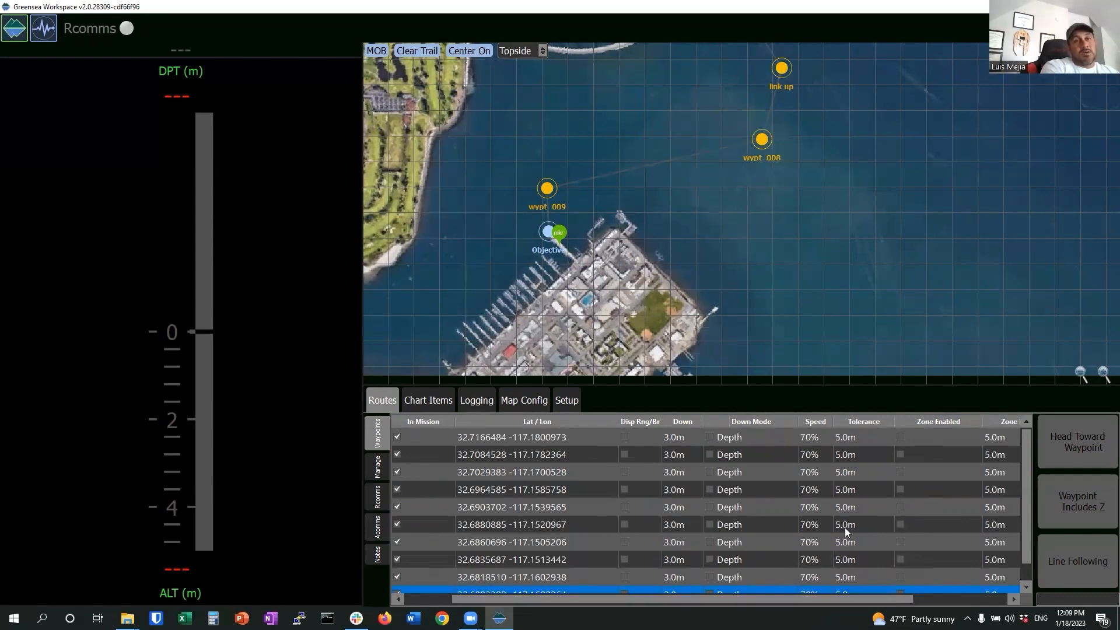
scroll(844, 529, down, 1)
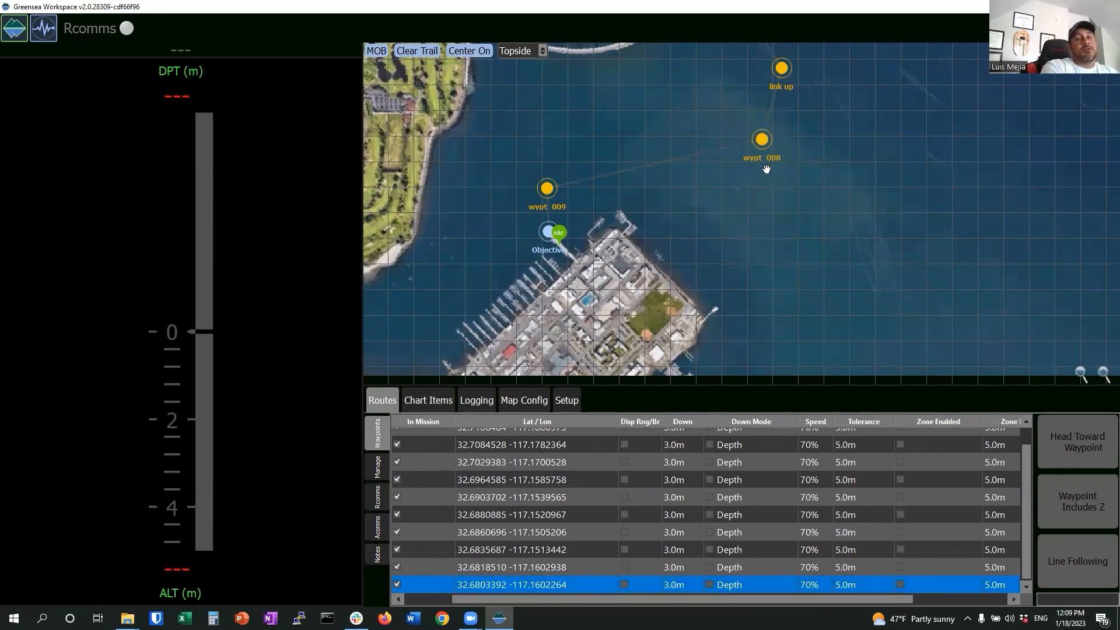
scroll(758, 268, up, 3)
scroll(721, 224, down, 5)
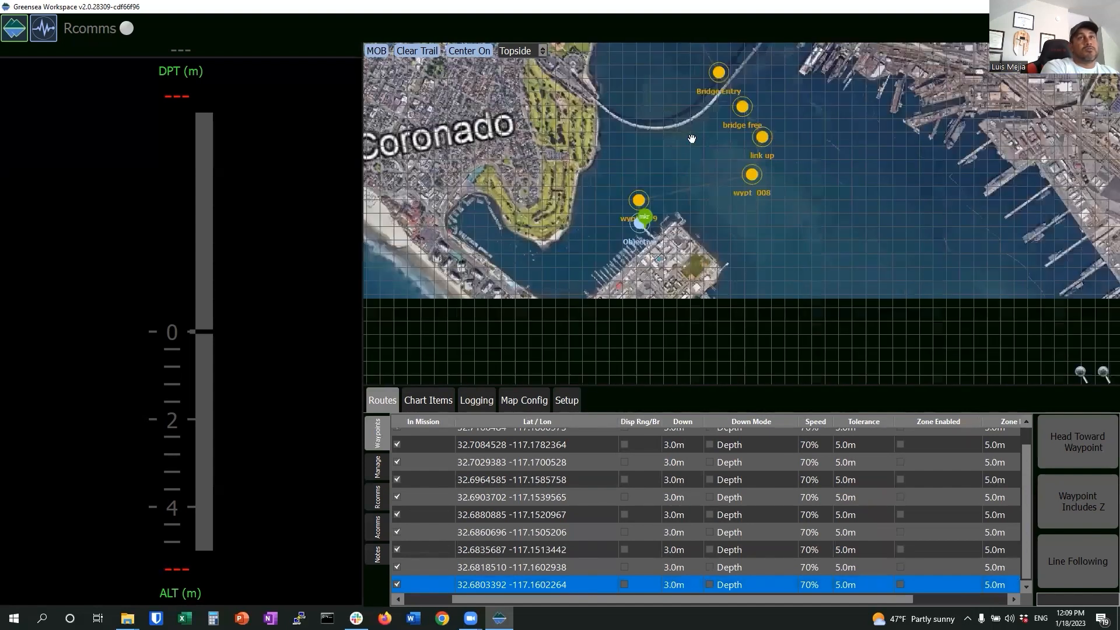
drag(694, 83, 735, 223)
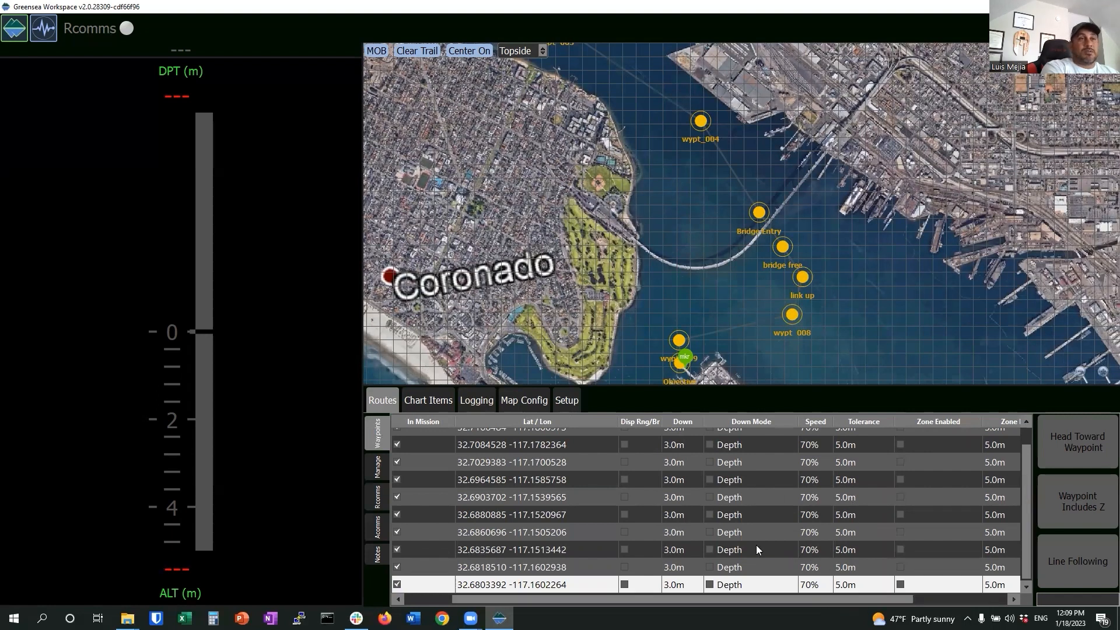
click(668, 592)
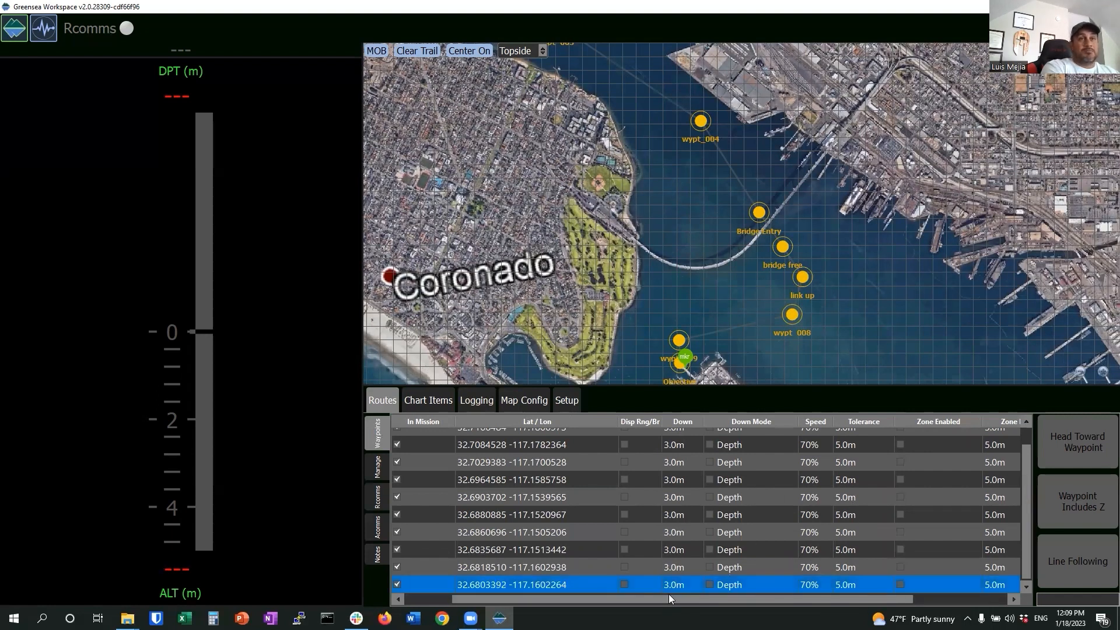
drag(668, 598, 611, 595)
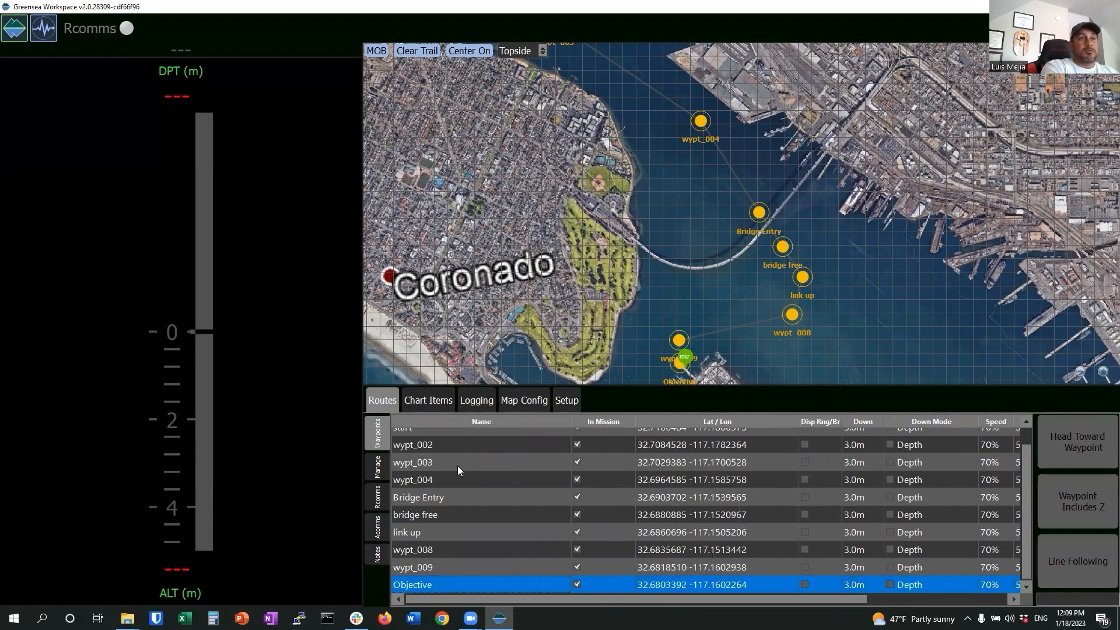
click(458, 498)
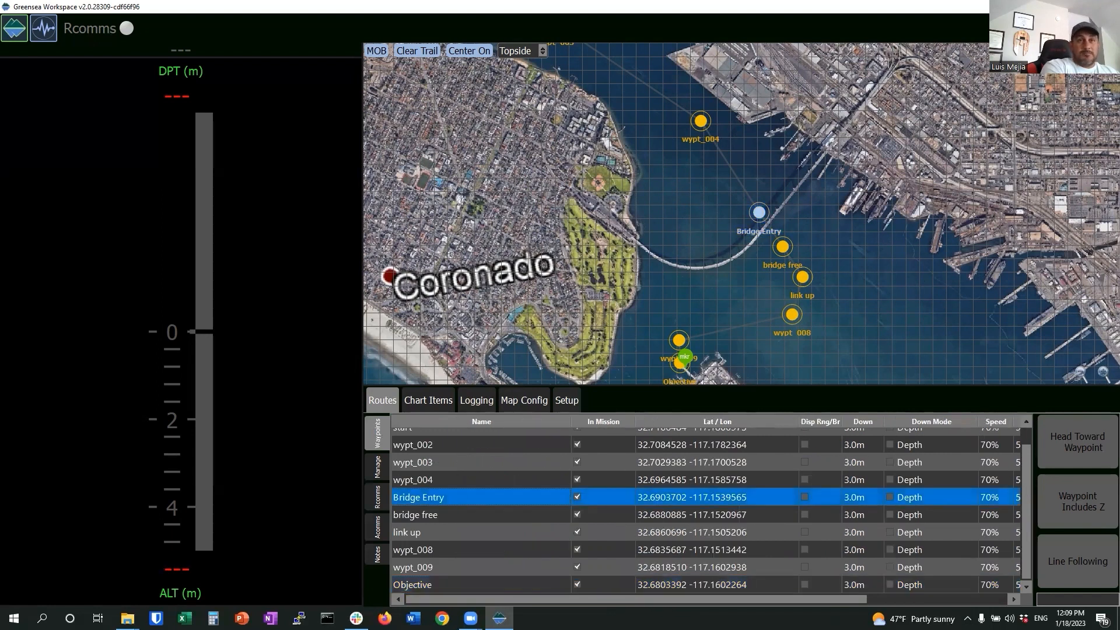
click(871, 597)
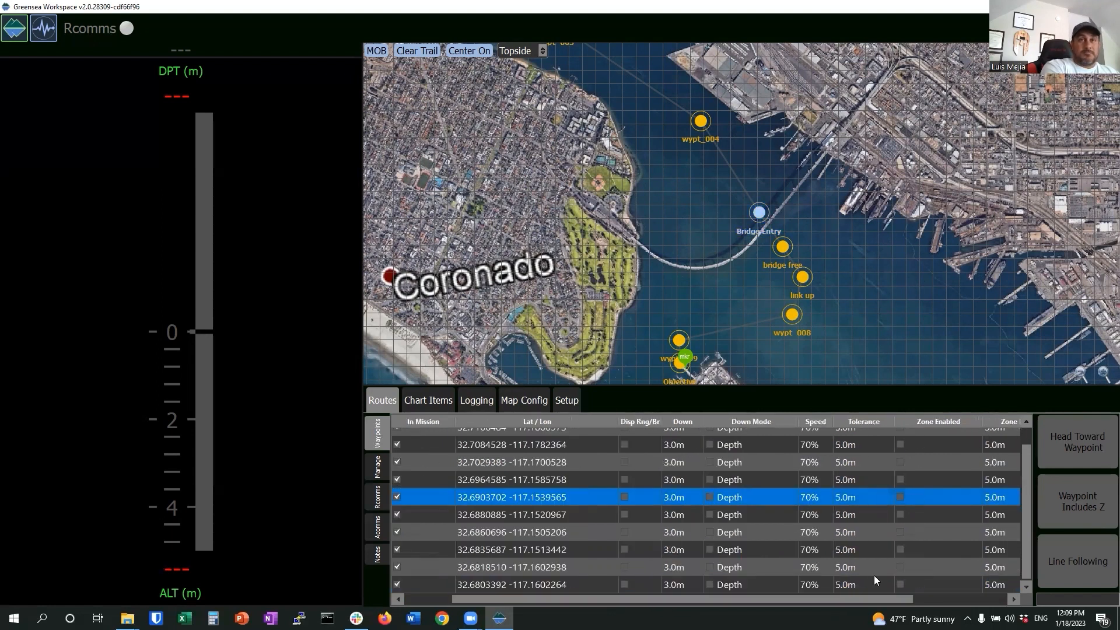
double_click(847, 498)
text(3m)
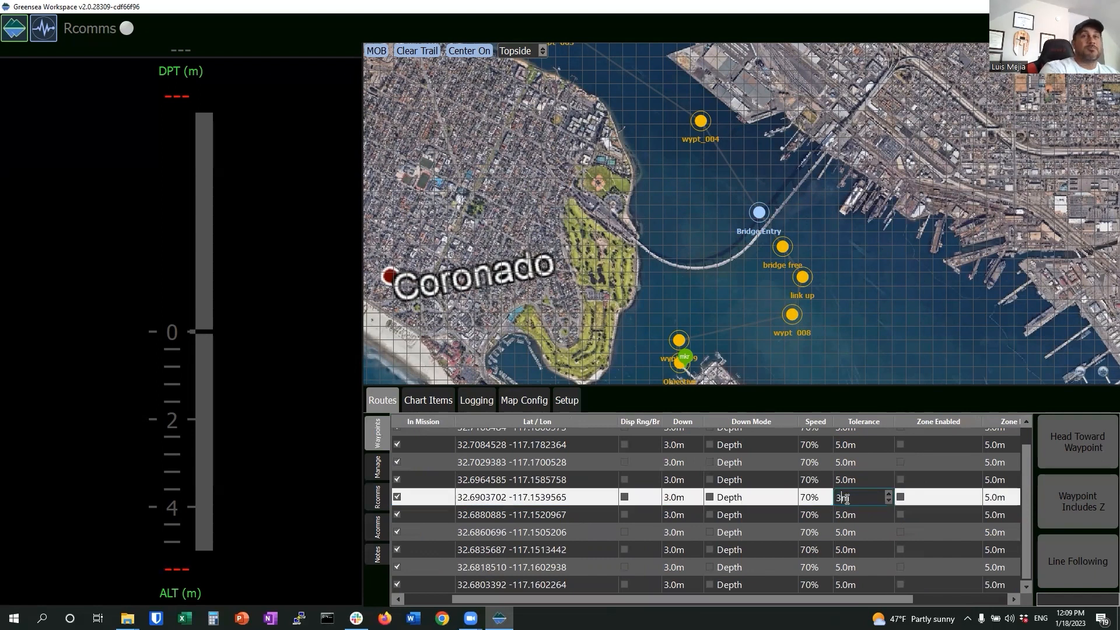
key(Return)
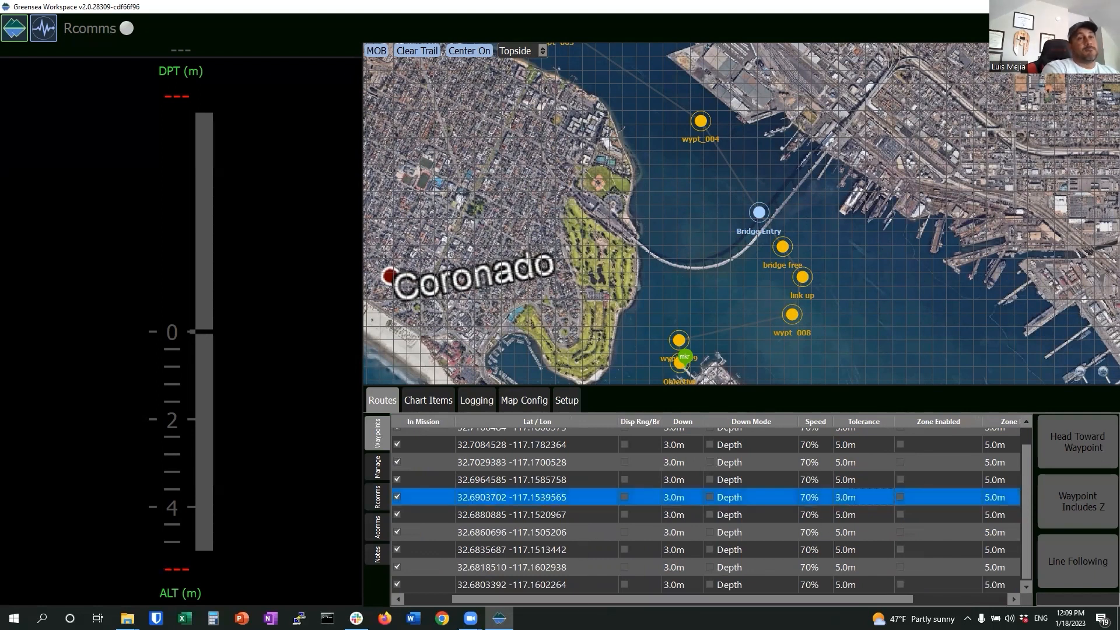
- Set the tolerance of both wypt_009 and the Objective waypoint to 3 m
drag(564, 599, 524, 598)
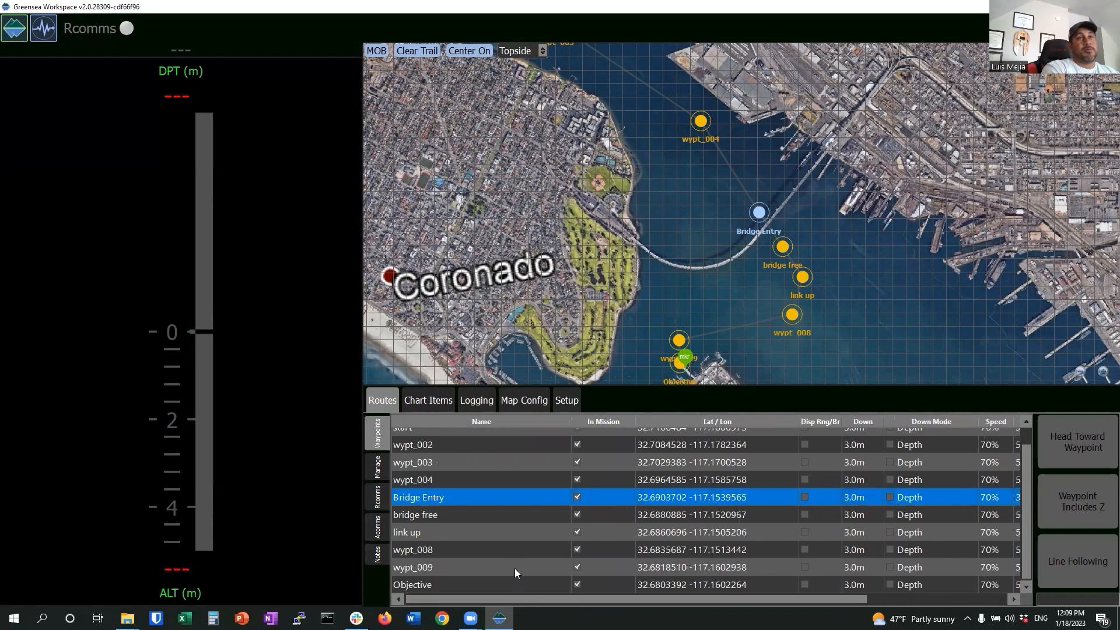
click(860, 567)
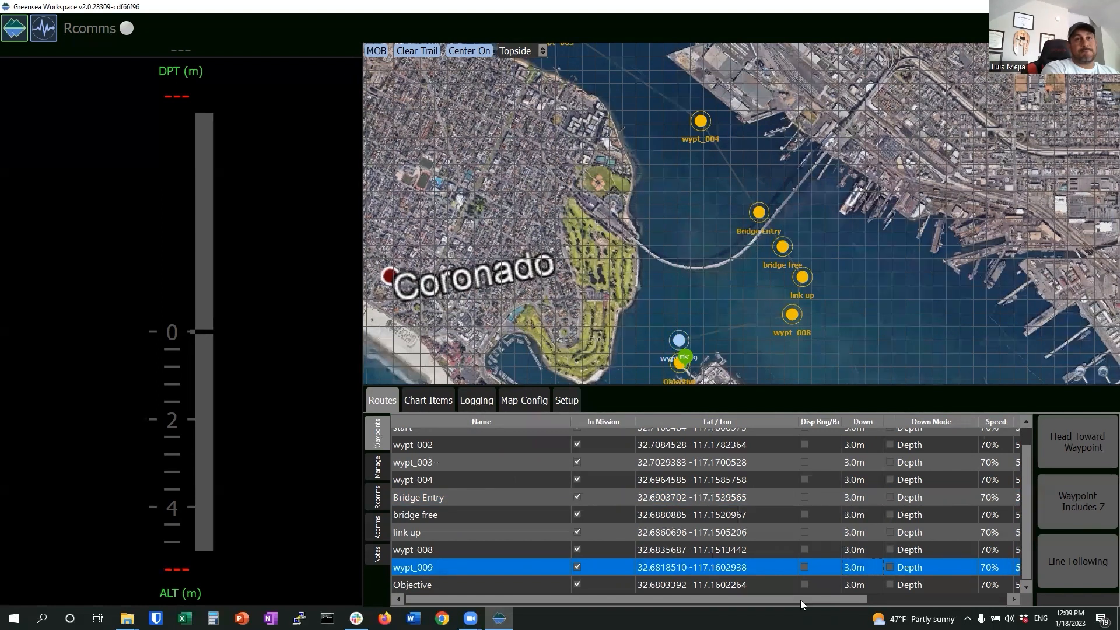
drag(801, 601, 893, 601)
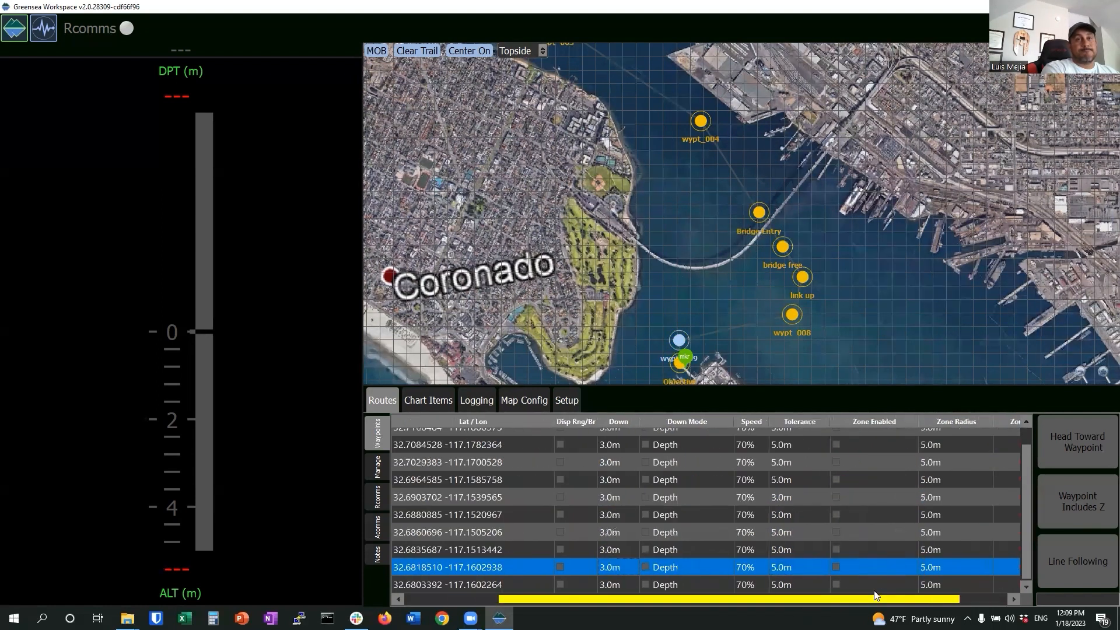
double_click(778, 569)
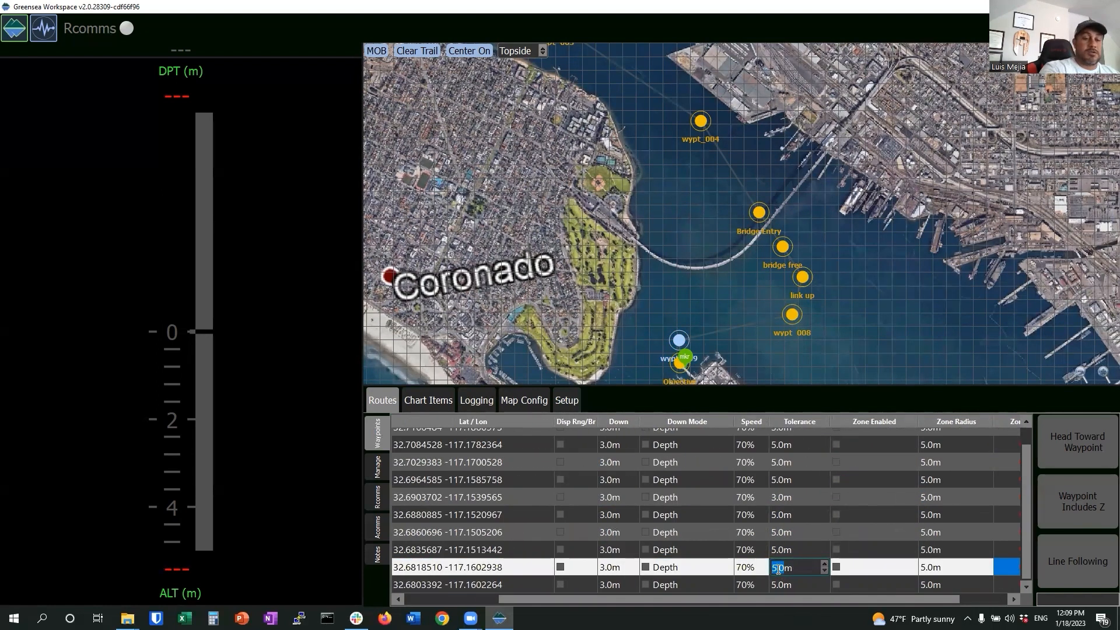
text(3m)
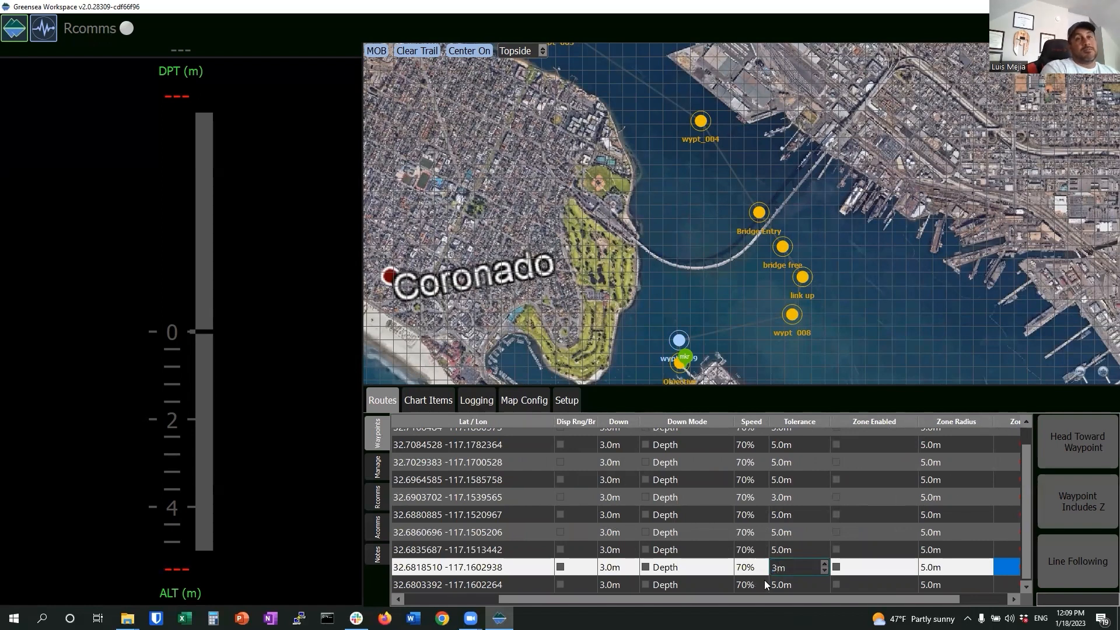
double_click(778, 584)
text(3m)
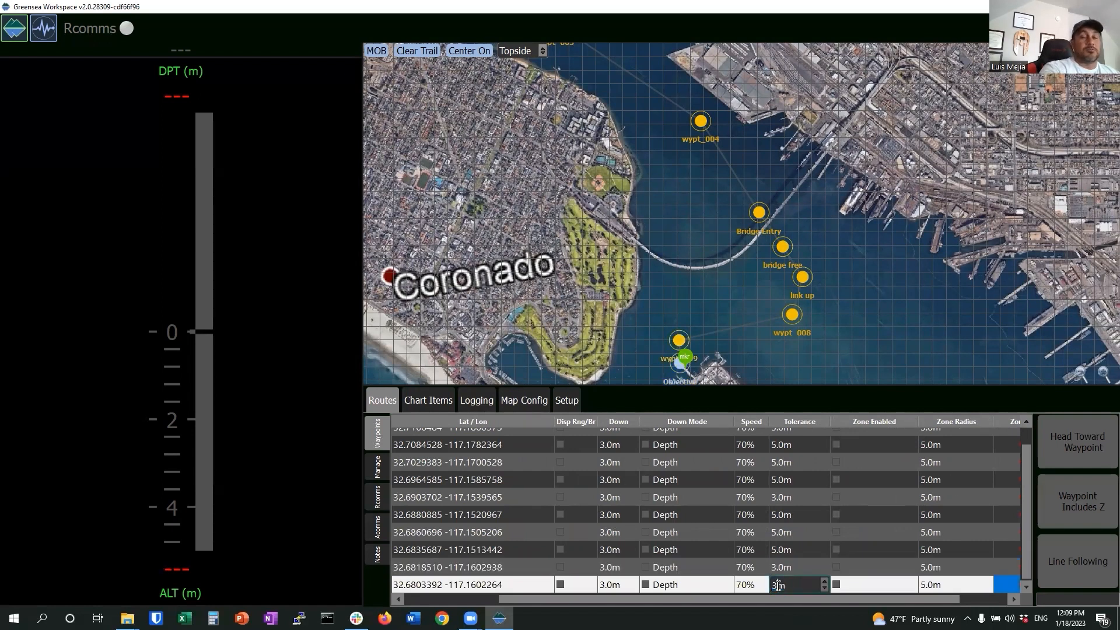
click(870, 308)
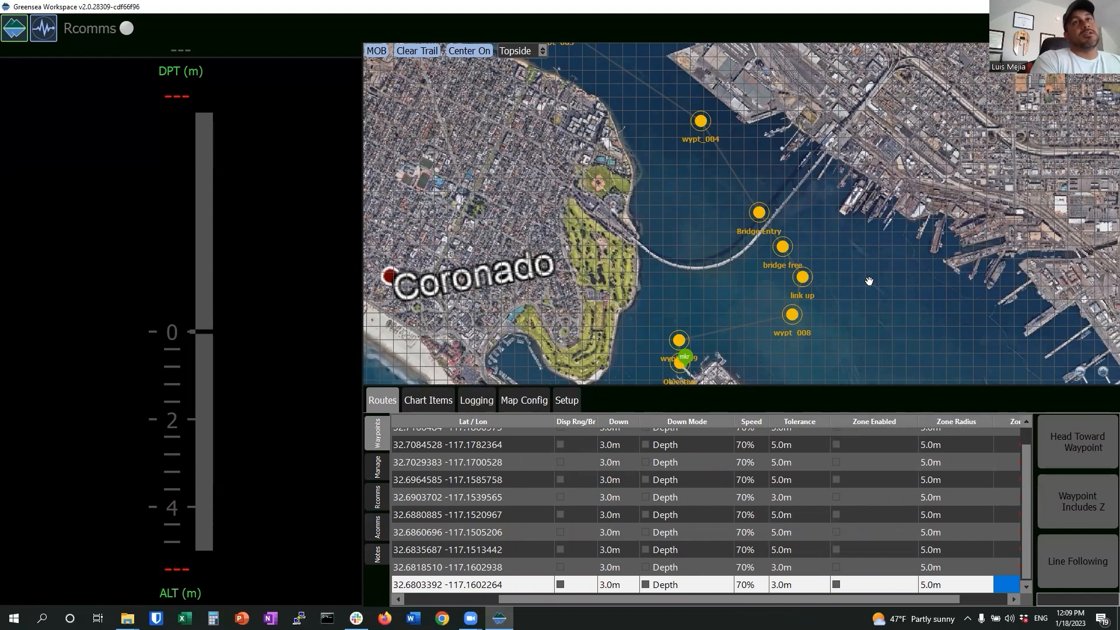
scroll(877, 270, down, 2)
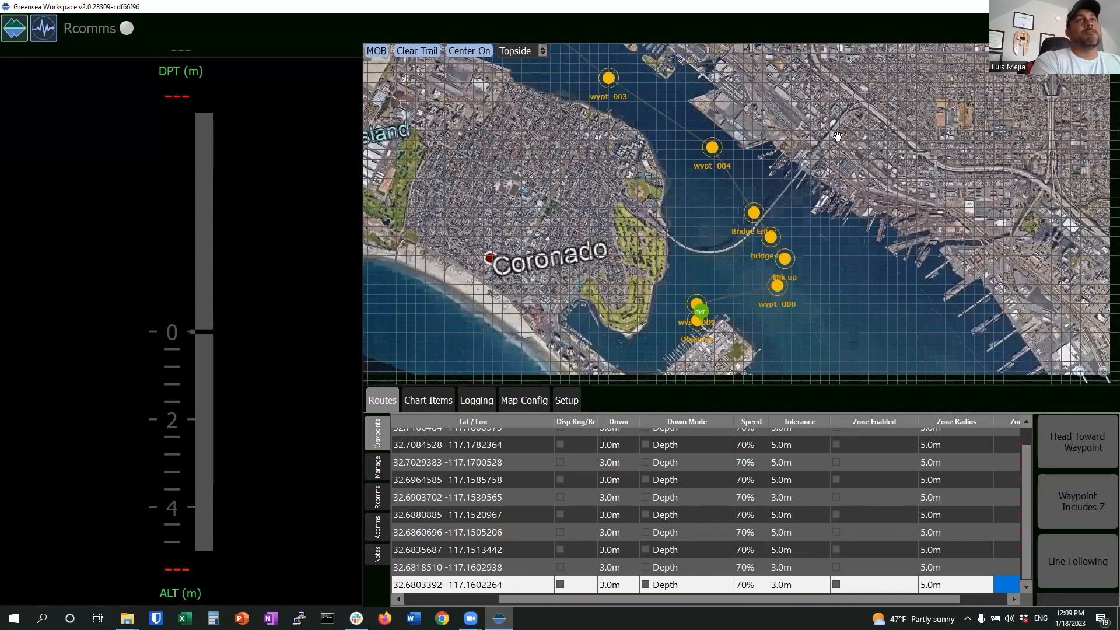
click(575, 399)
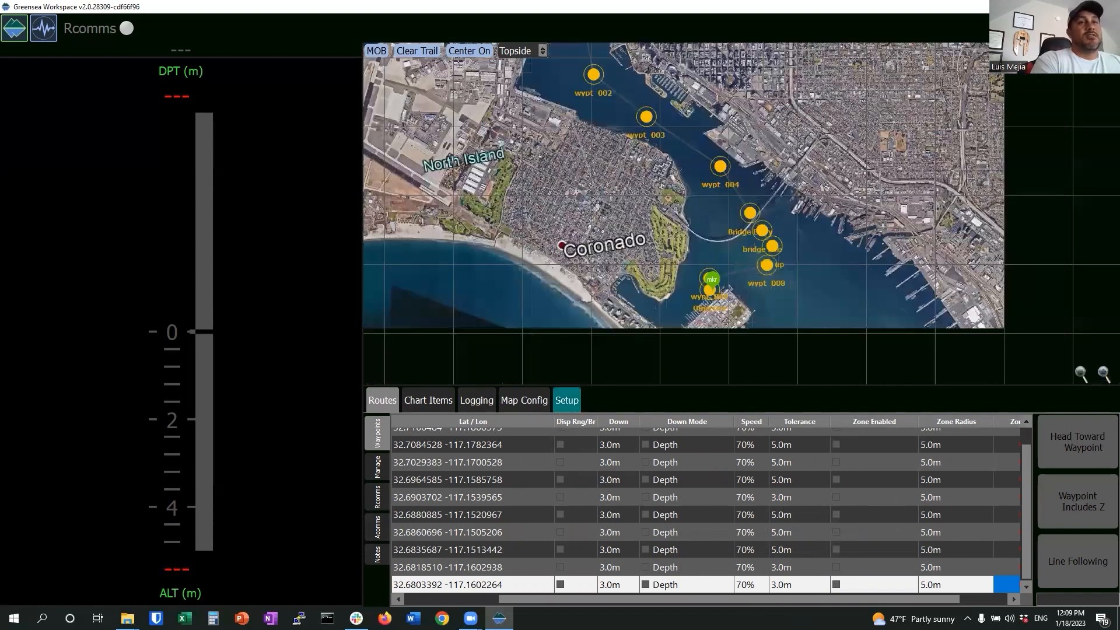
drag(656, 599, 694, 601)
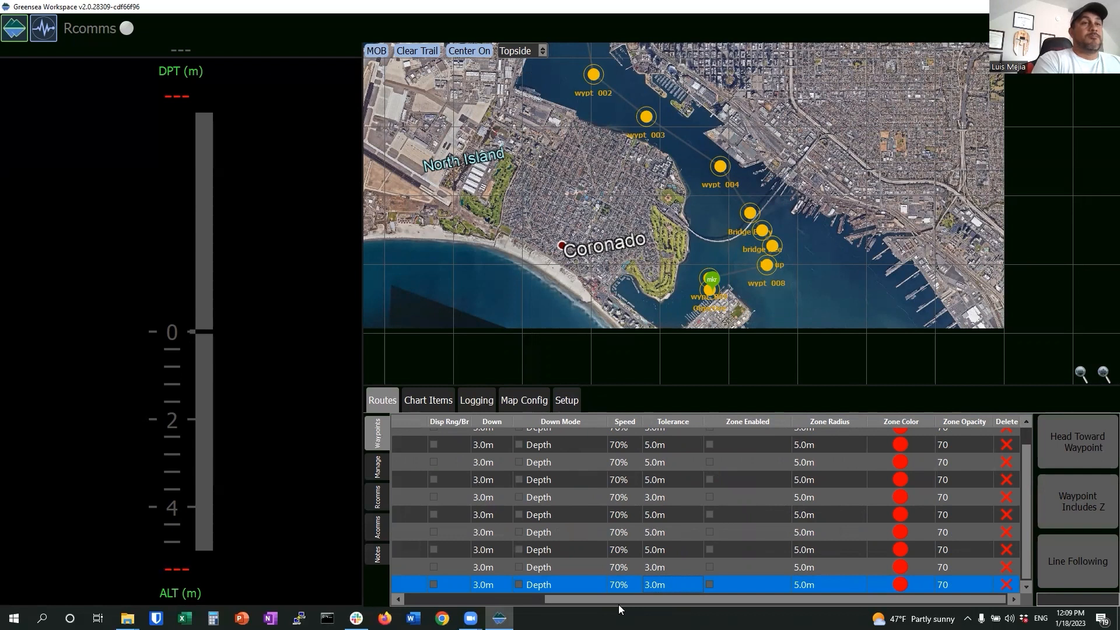
- Try reordering the Objective waypoint to directly after Bridge Entry, and return it to the end of the waypoint list
drag(618, 604, 445, 582)
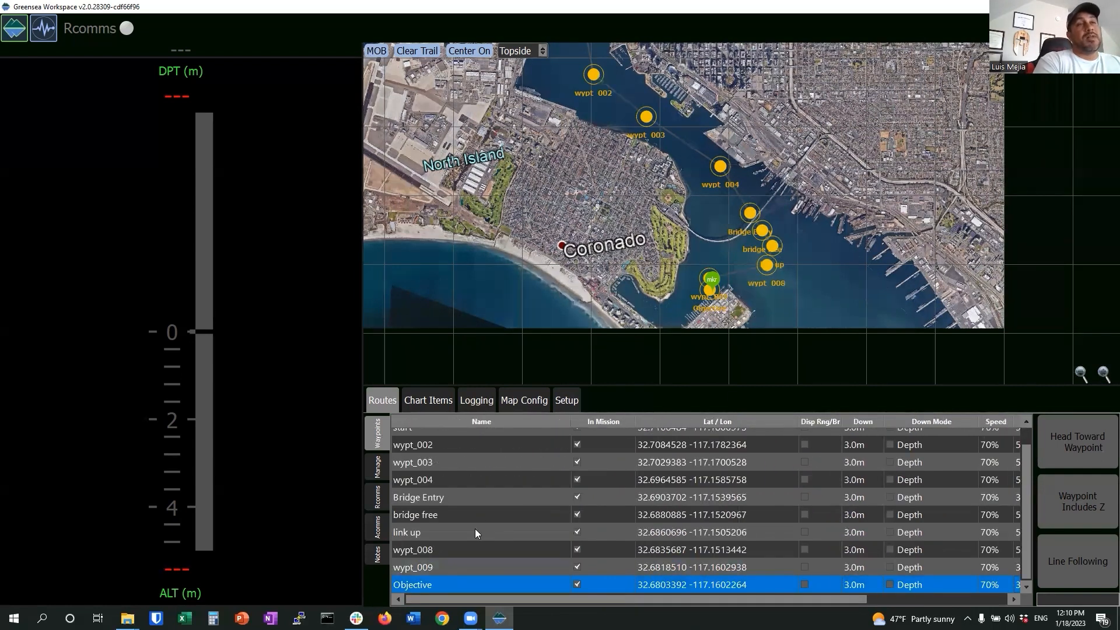
scroll(762, 235, up, 2)
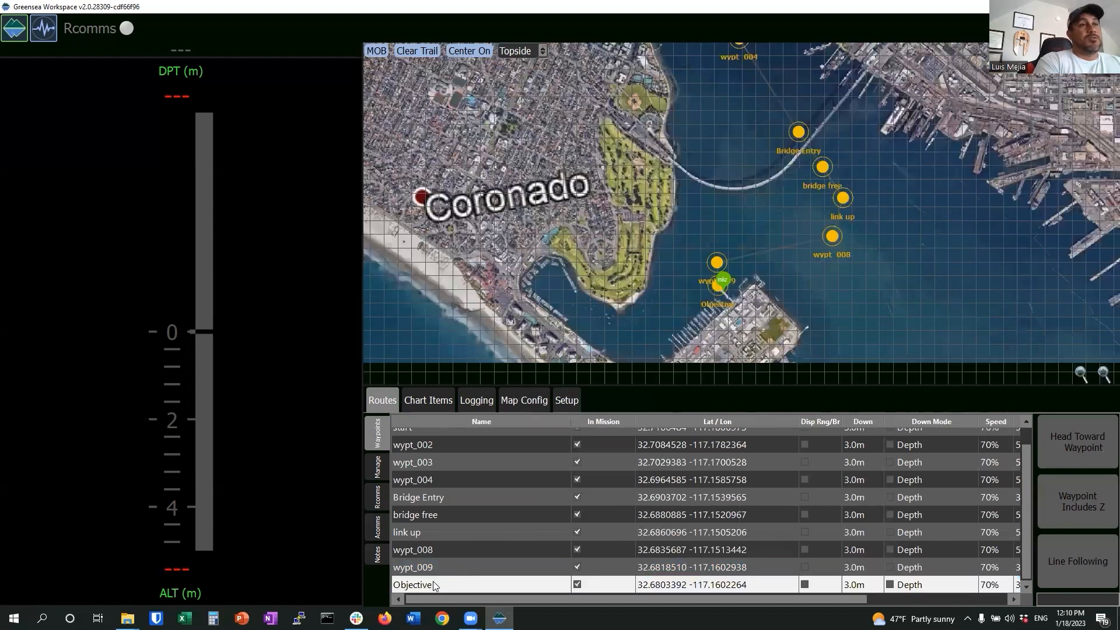
click(433, 582)
drag(433, 581, 469, 506)
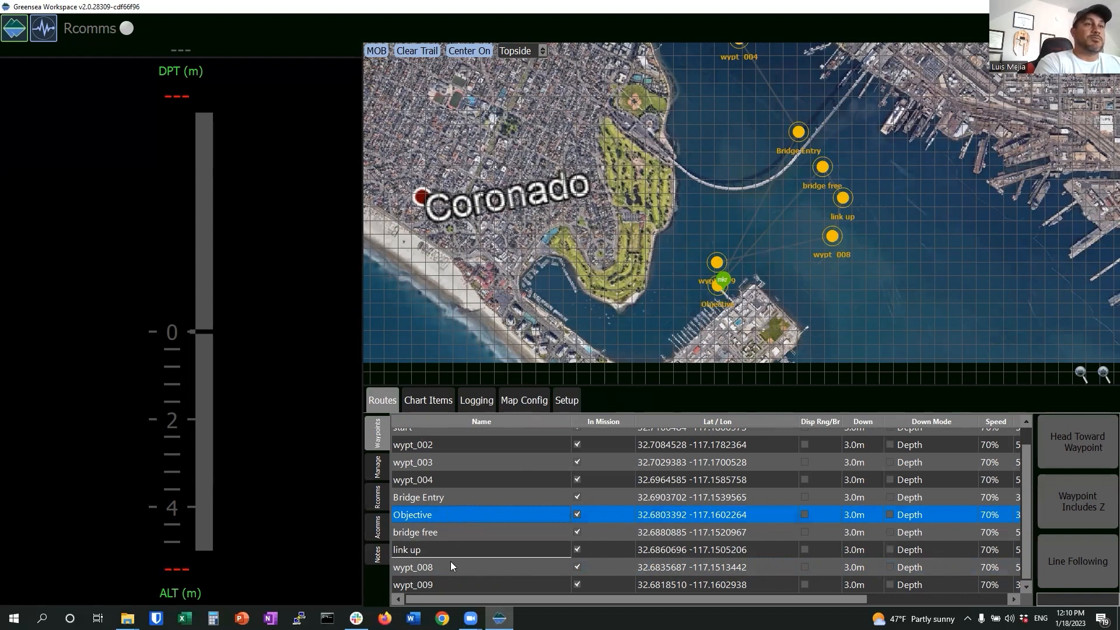
drag(450, 589, 450, 588)
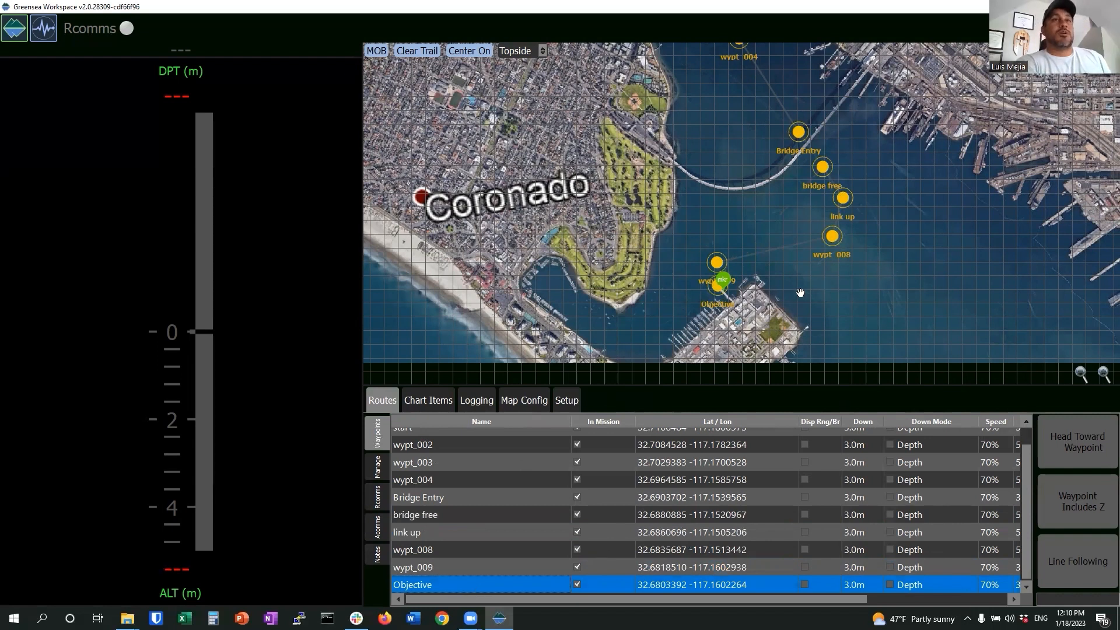
click(376, 465)
click(374, 447)
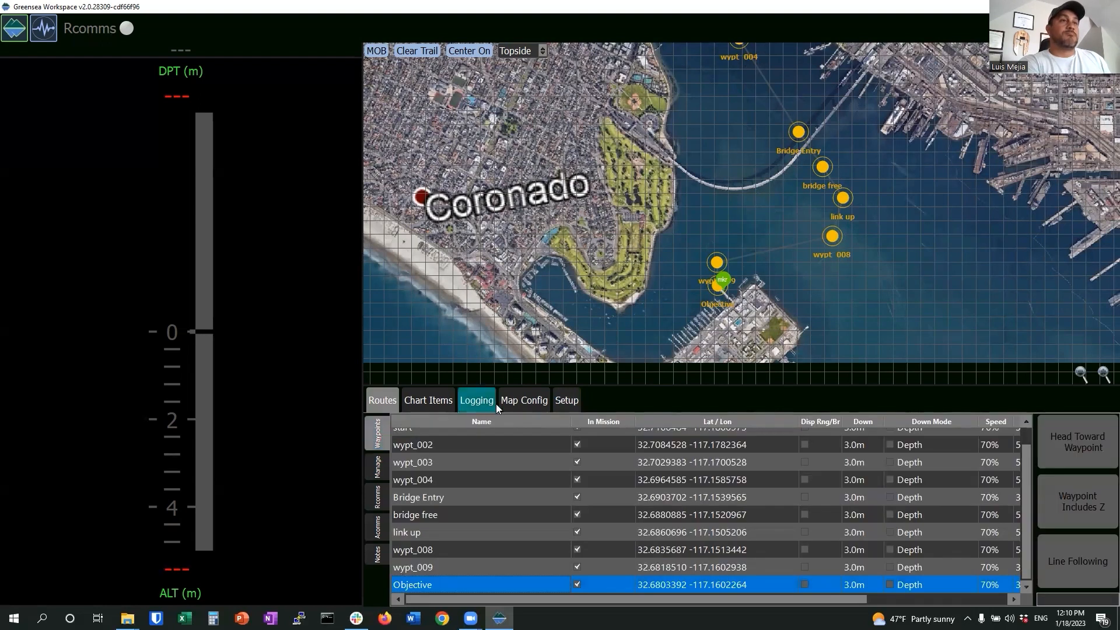
click(515, 402)
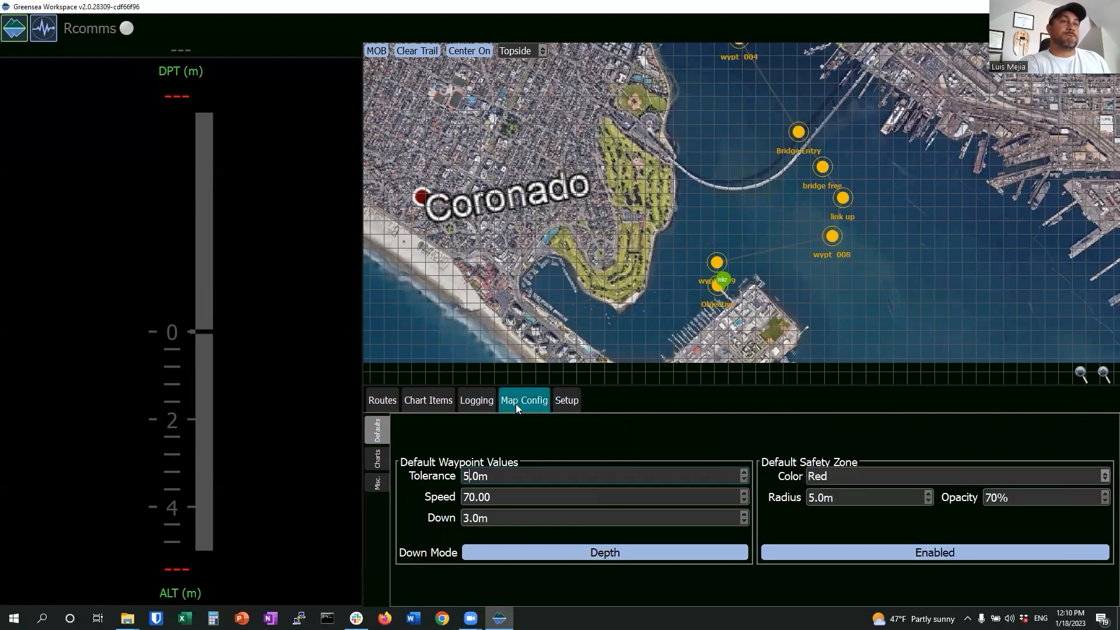
click(379, 459)
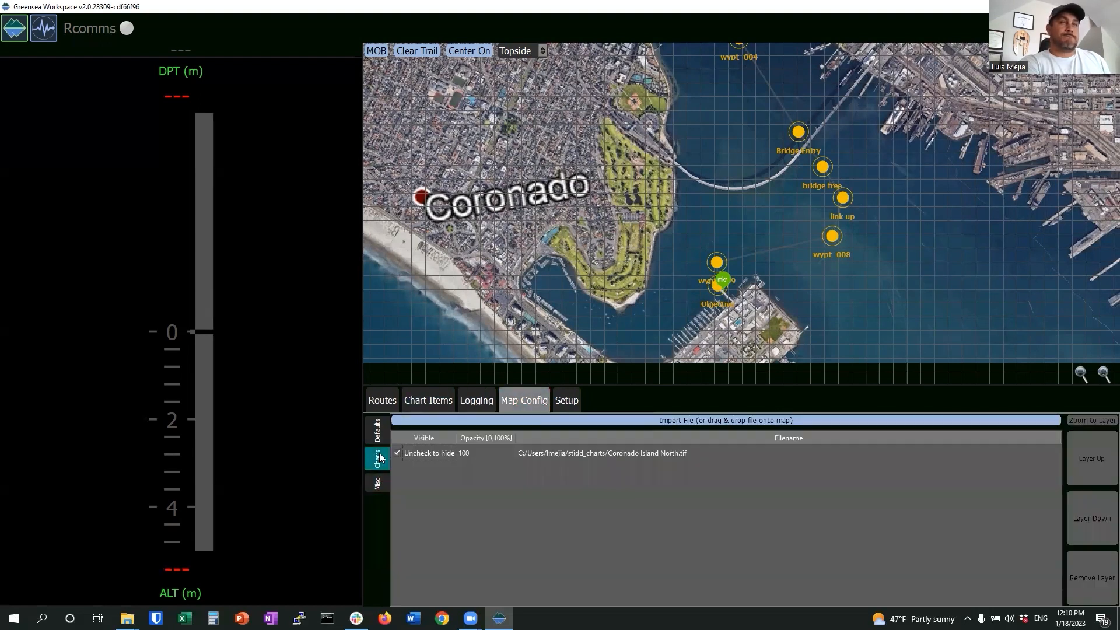
click(377, 482)
click(372, 436)
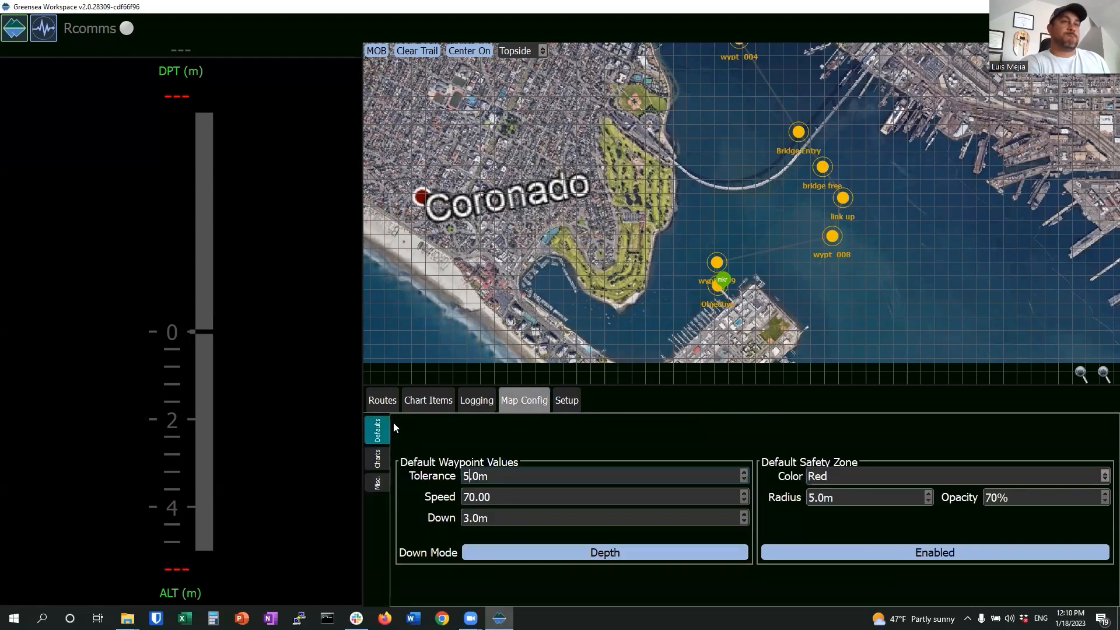
- Delete both mkr markers from the chart, leaving only the route waypoints
click(443, 400)
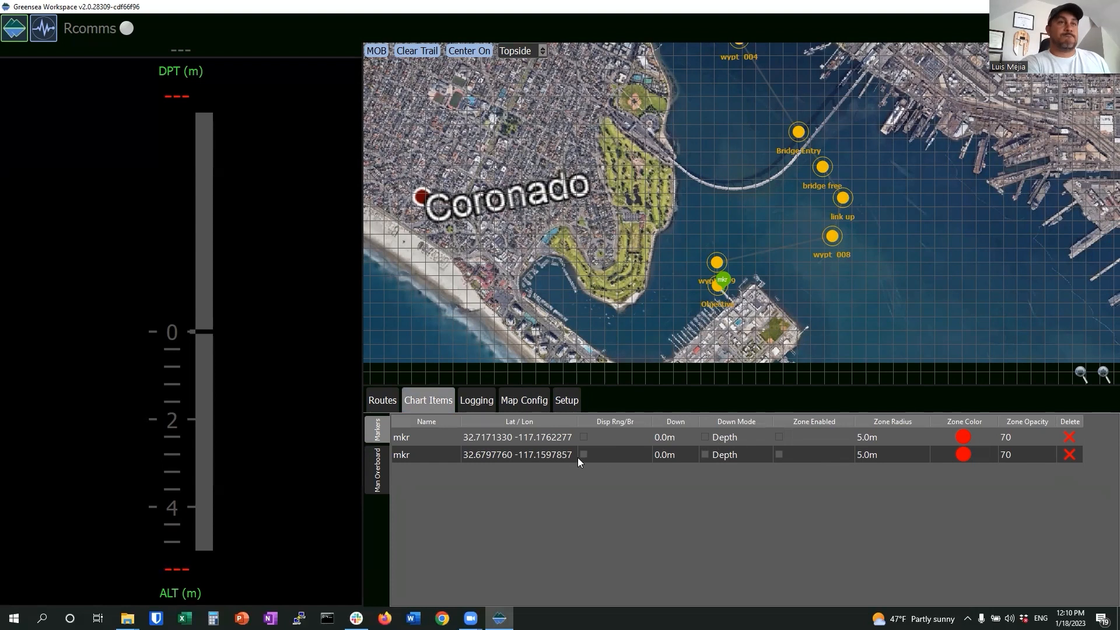
click(1070, 455)
click(1066, 439)
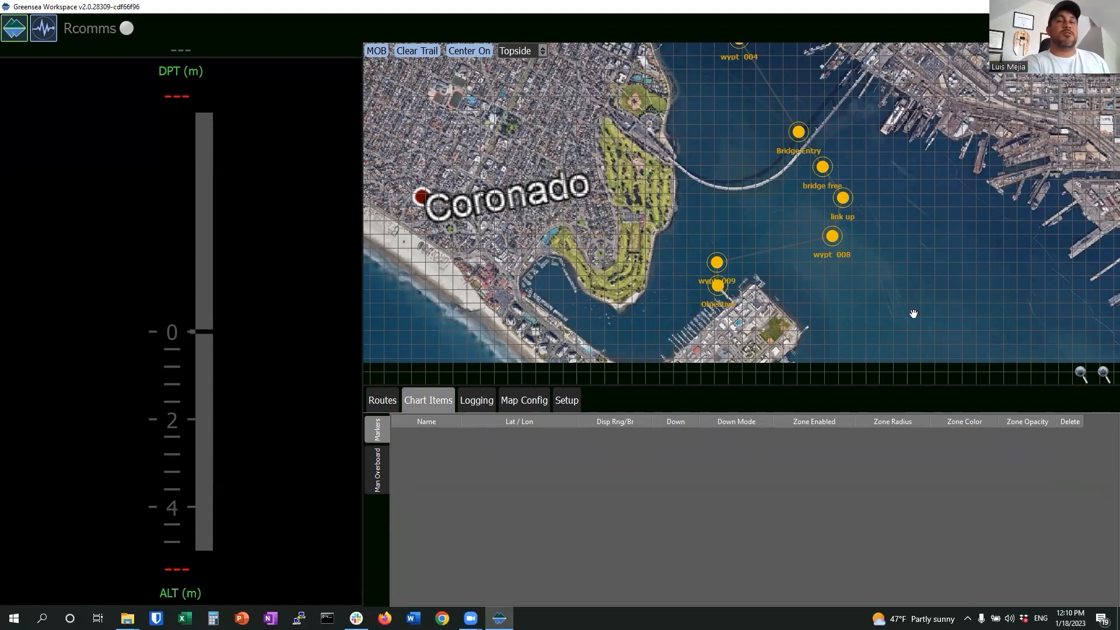
- Save the mission with the file prefix "Bridge Mission" in the stidd_missions folder
scroll(905, 320, up, 1)
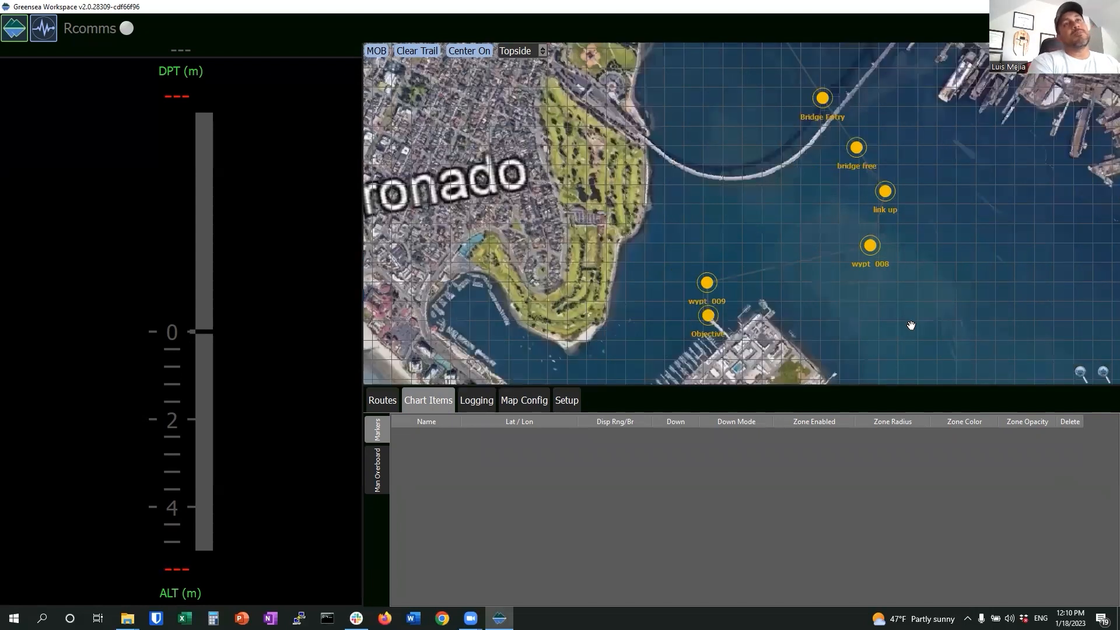
click(519, 403)
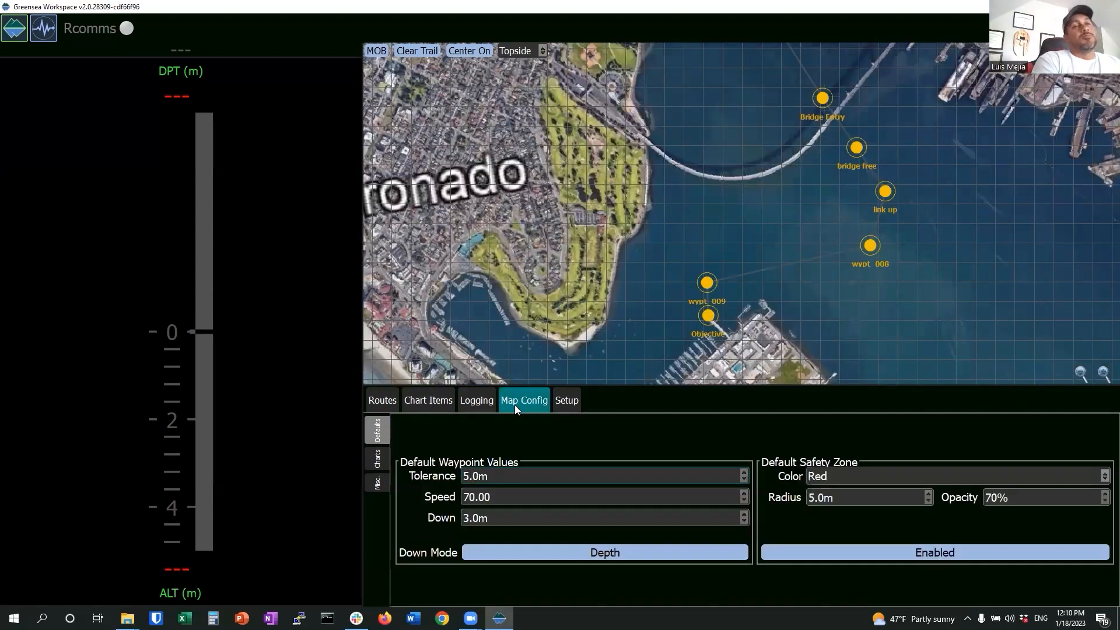
click(381, 401)
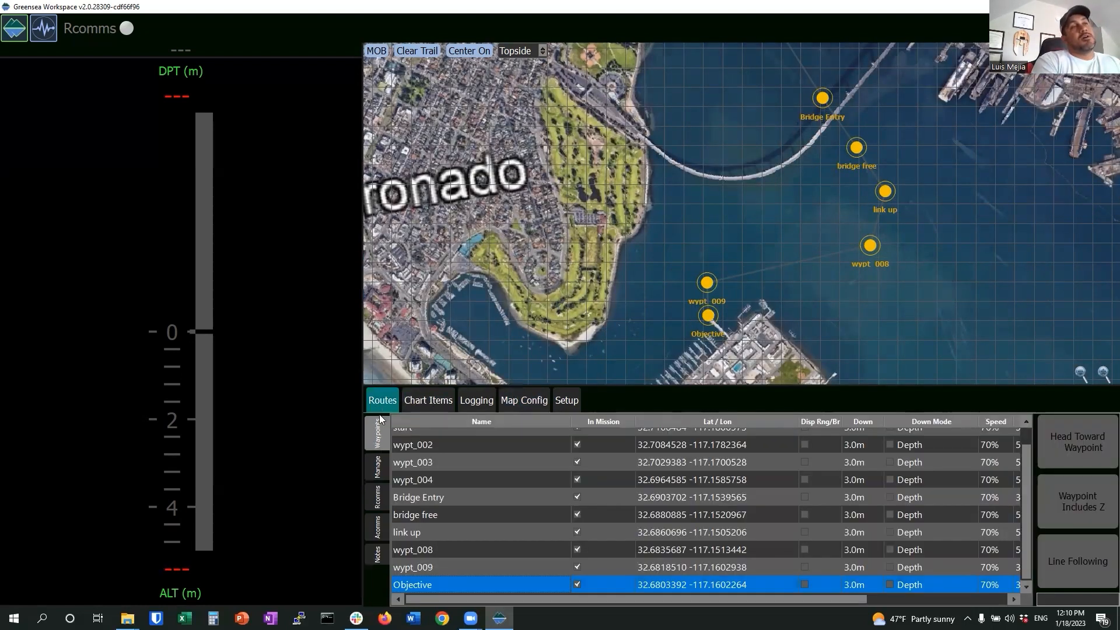
click(382, 461)
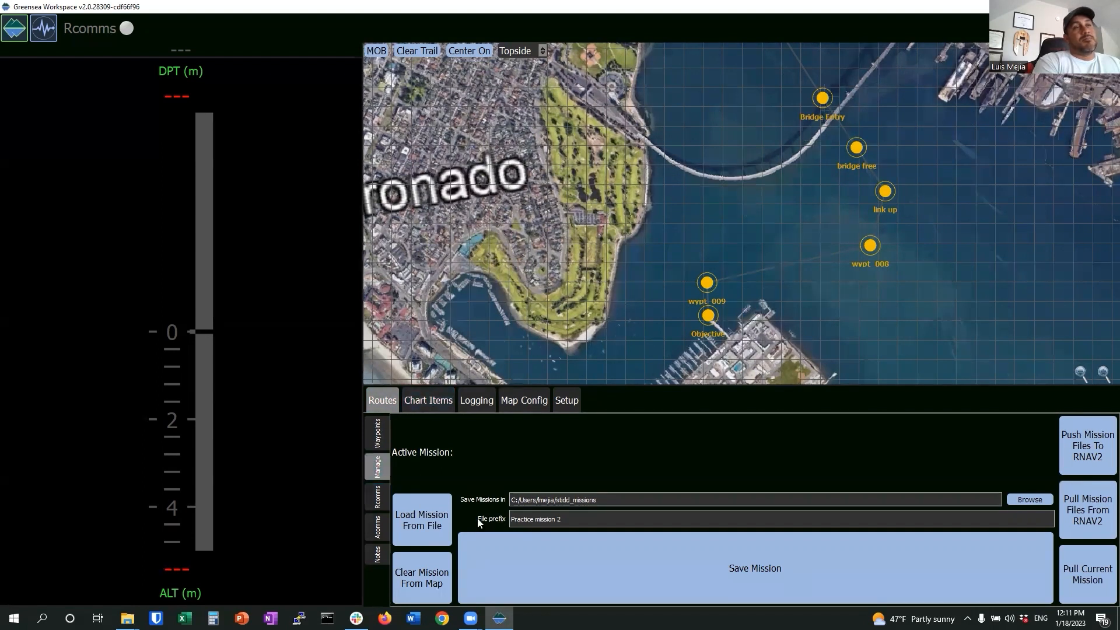
drag(567, 521, 483, 518)
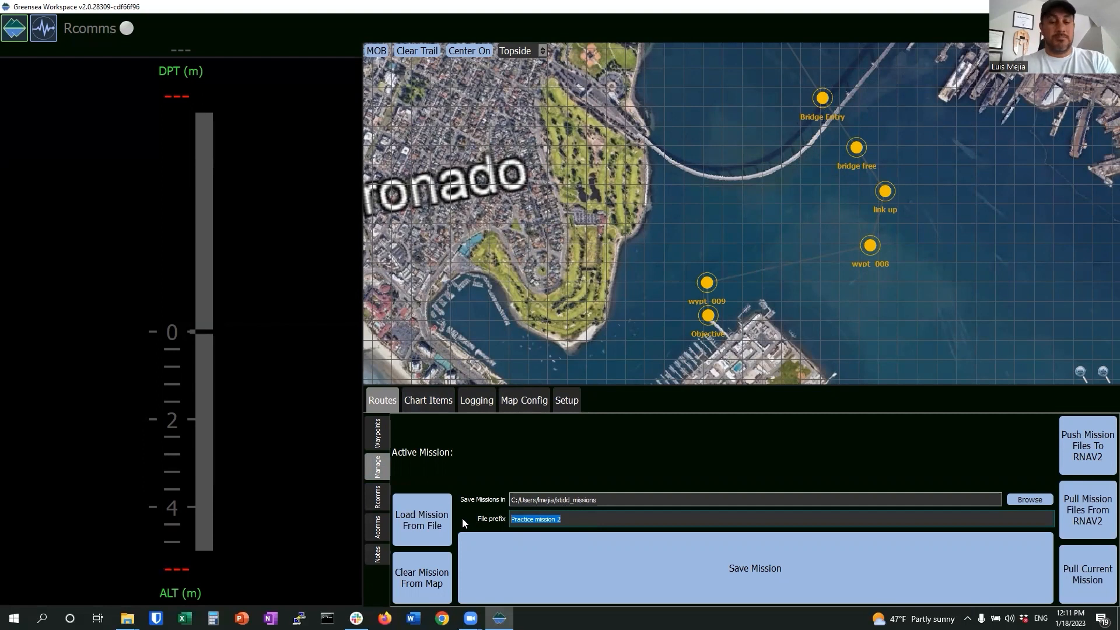
text(Bridge Missio)
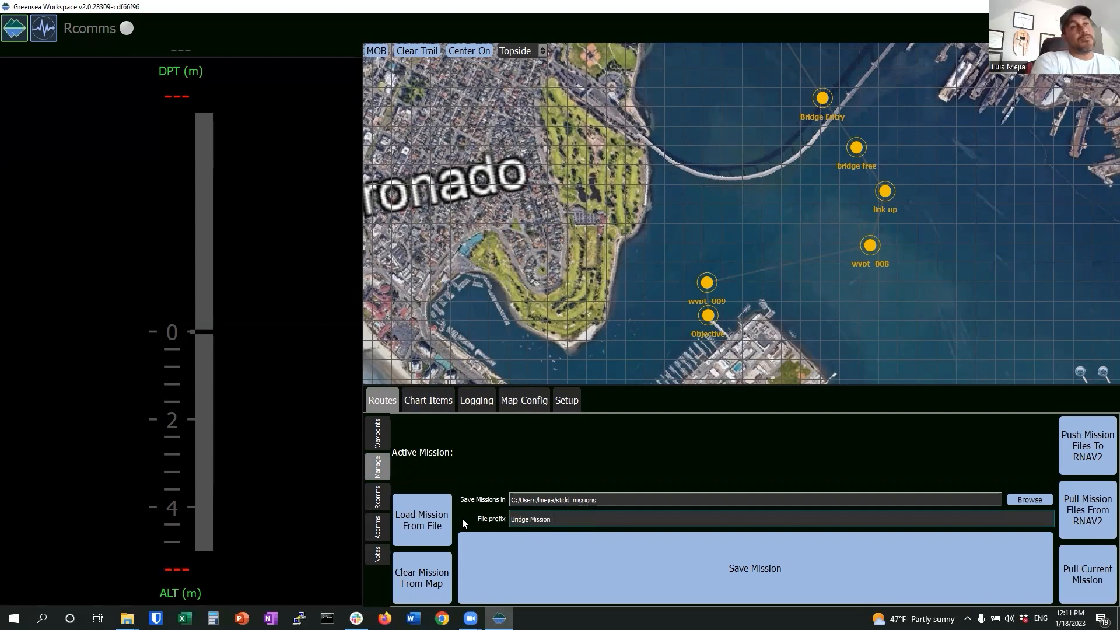
click(604, 579)
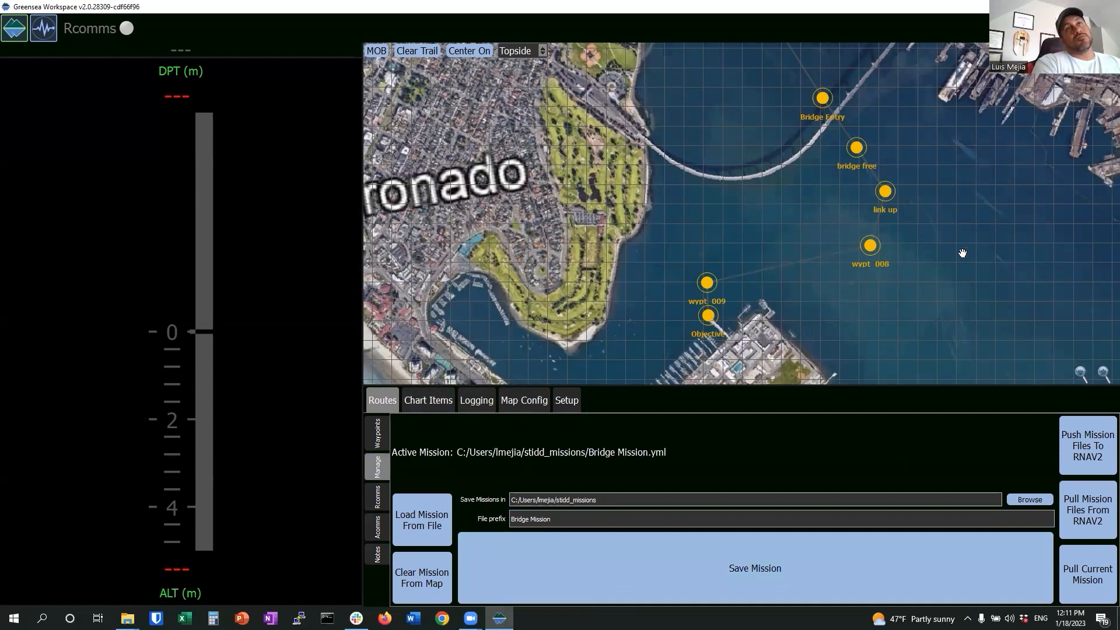
- Shift the wypt_008, link up and bridge free waypoints slightly west, and overwrite the saved Bridge Mission file
drag(874, 246, 834, 249)
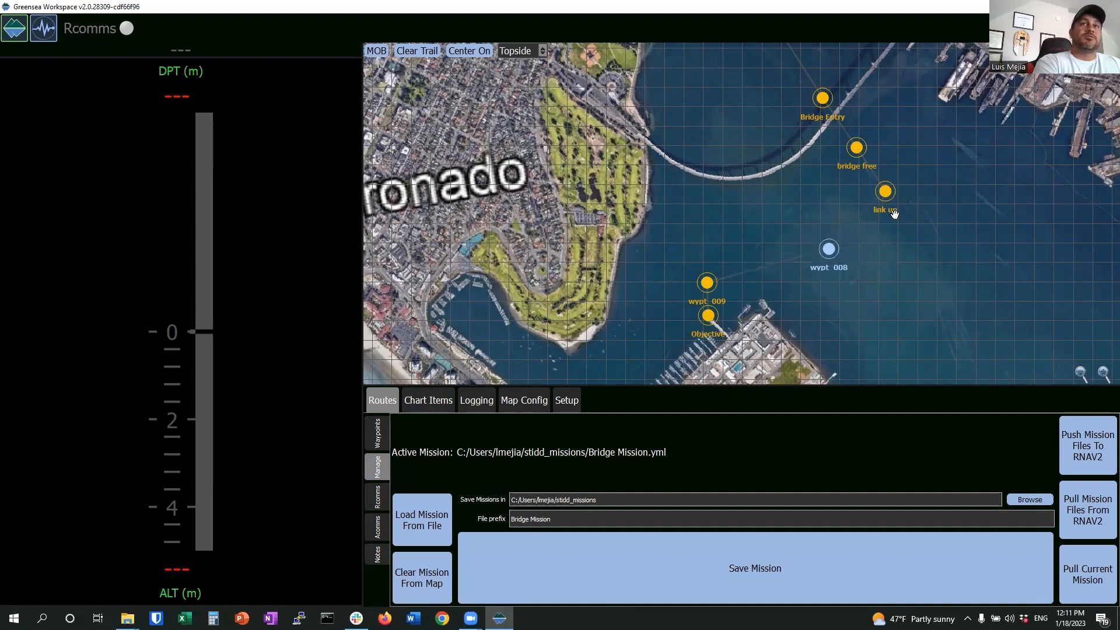
drag(887, 191, 867, 192)
drag(860, 152, 845, 158)
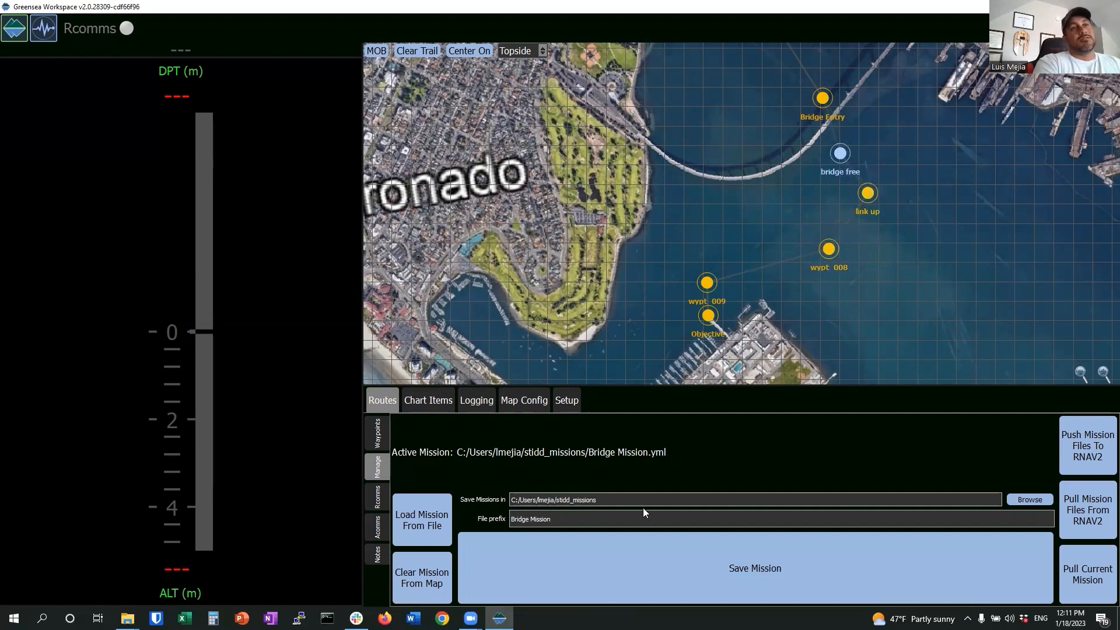
click(630, 563)
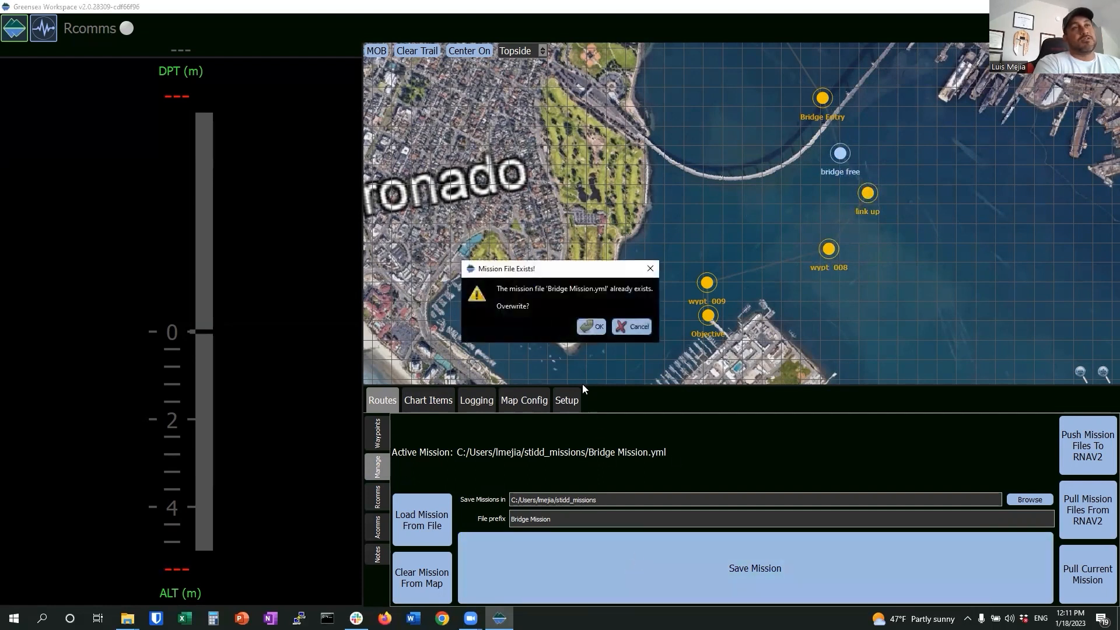
click(593, 324)
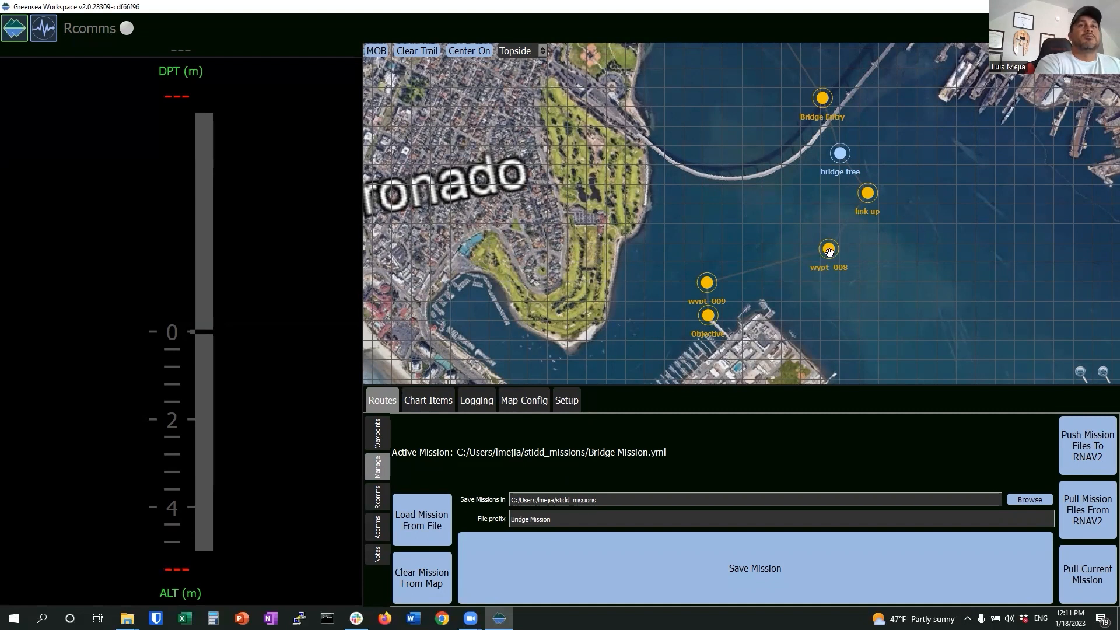
- Move wypt_008 and wypt_009 northwest toward the Coronado shore, and shift wypt_004, Bridge Entry and bridge free southwest near the bridge
drag(829, 249, 740, 220)
drag(708, 283, 664, 257)
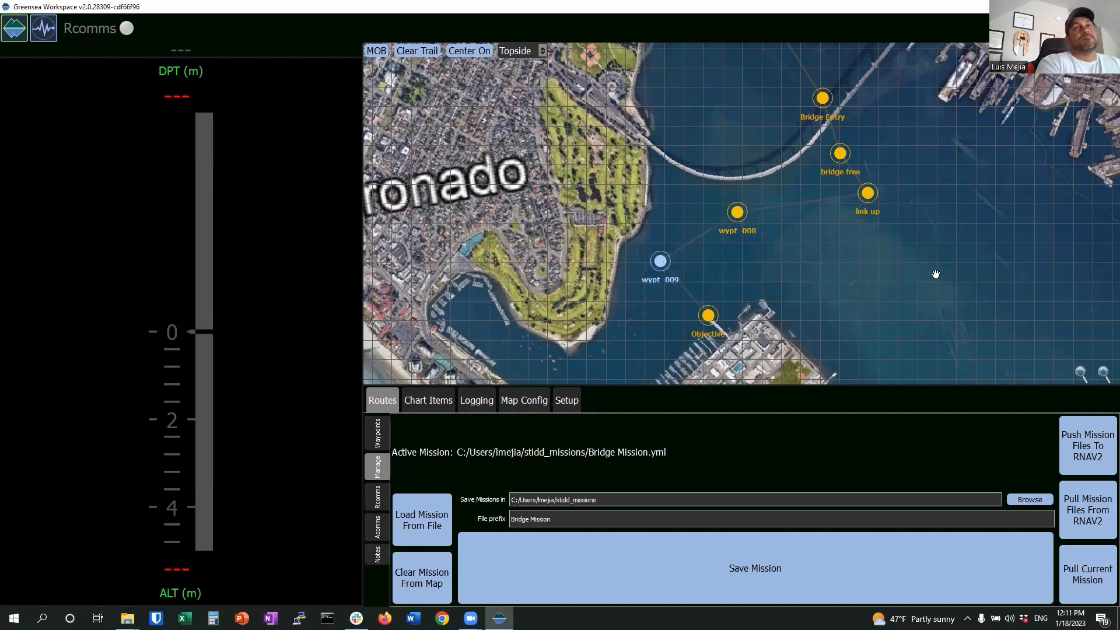
drag(911, 122, 906, 193)
drag(729, 48, 699, 126)
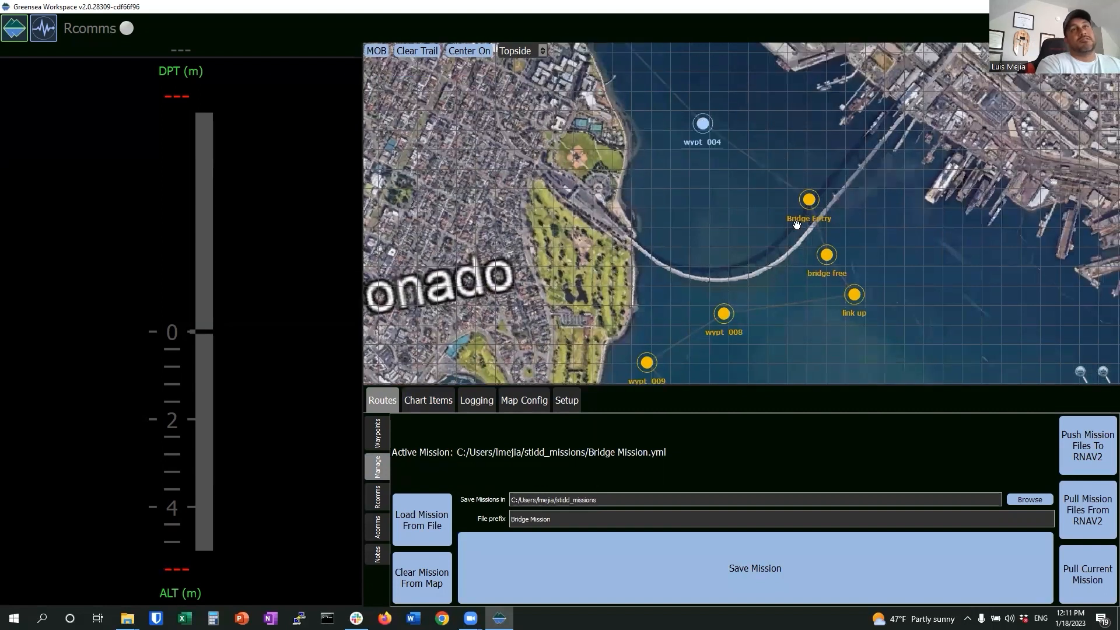
drag(811, 203, 753, 243)
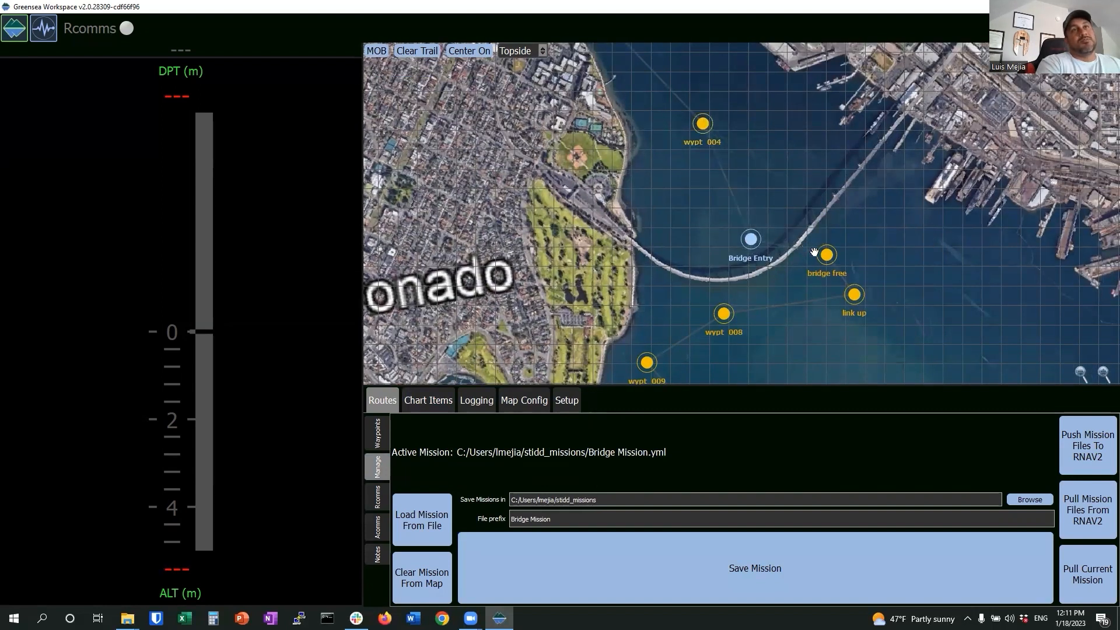
drag(827, 257, 800, 269)
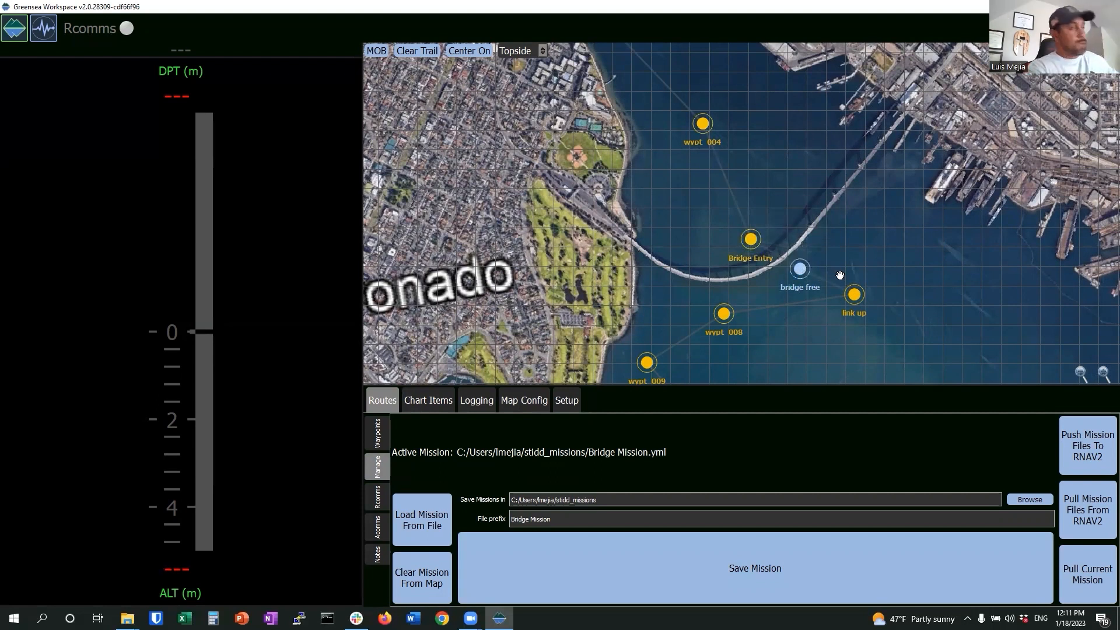
- Save the adjusted route as a separate mission with the file prefix "Bridge Mission alternate"
click(599, 515)
text(2)
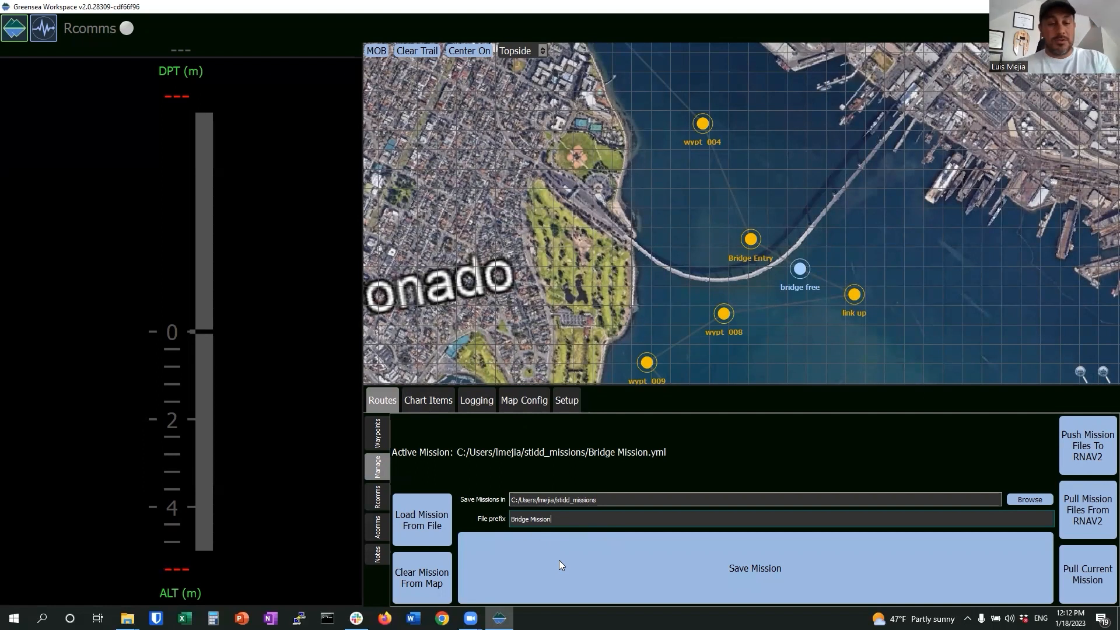
text( alternate)
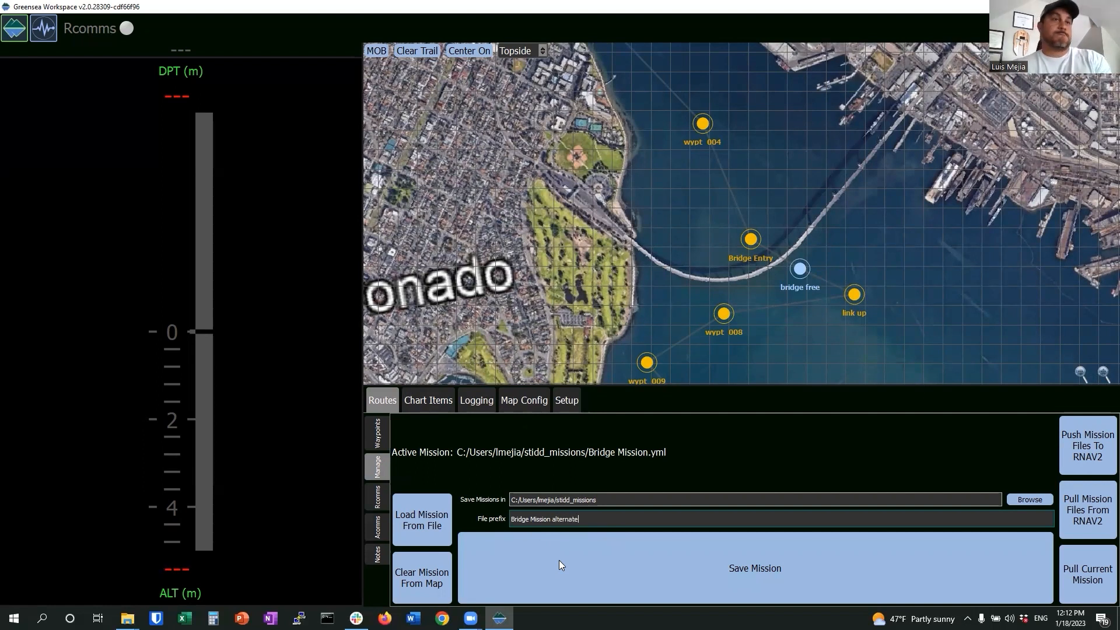
click(559, 560)
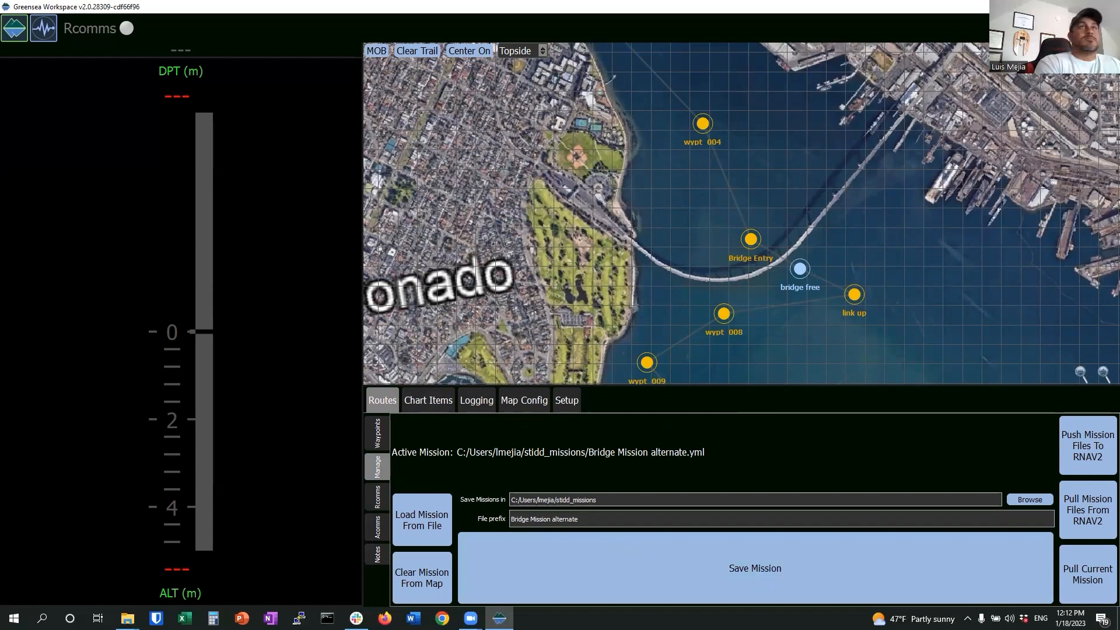
- Switch to File Explorer and delete the Extract route_Cold Start, Free Rep, Practice mission 2 and Practice mission files from the stidd_missions folder
click(1052, 7)
double_click(600, 78)
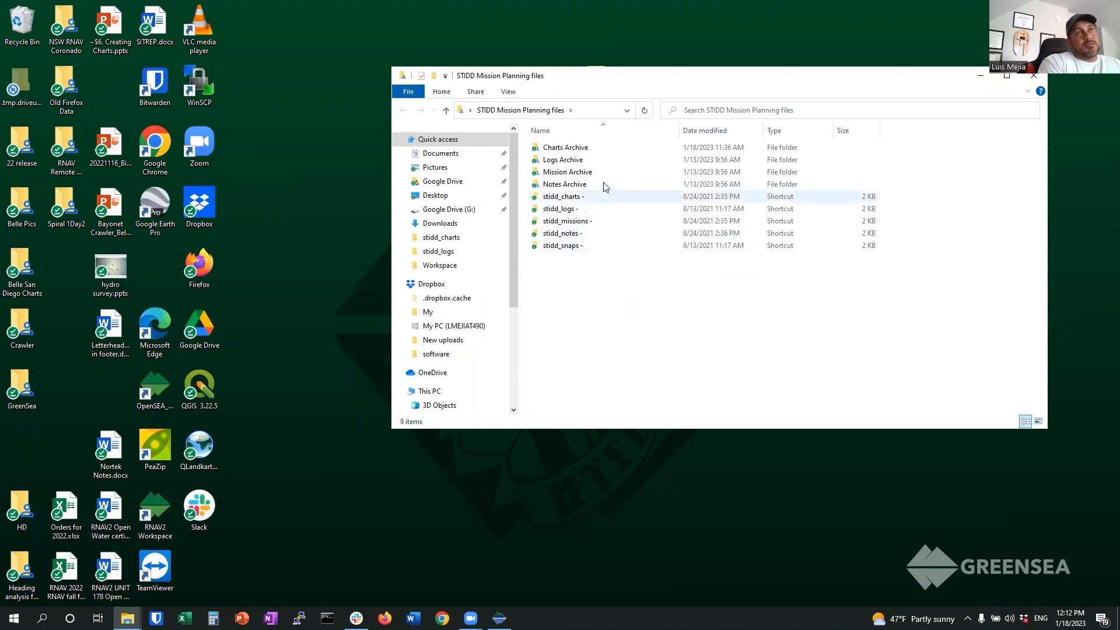
double_click(600, 223)
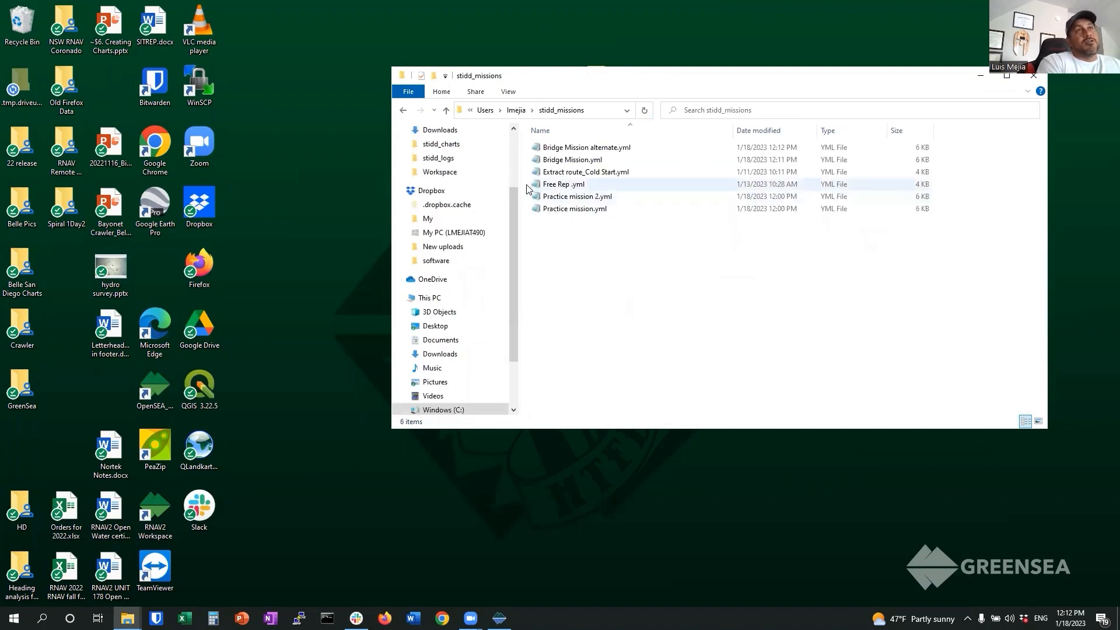
drag(524, 148, 585, 188)
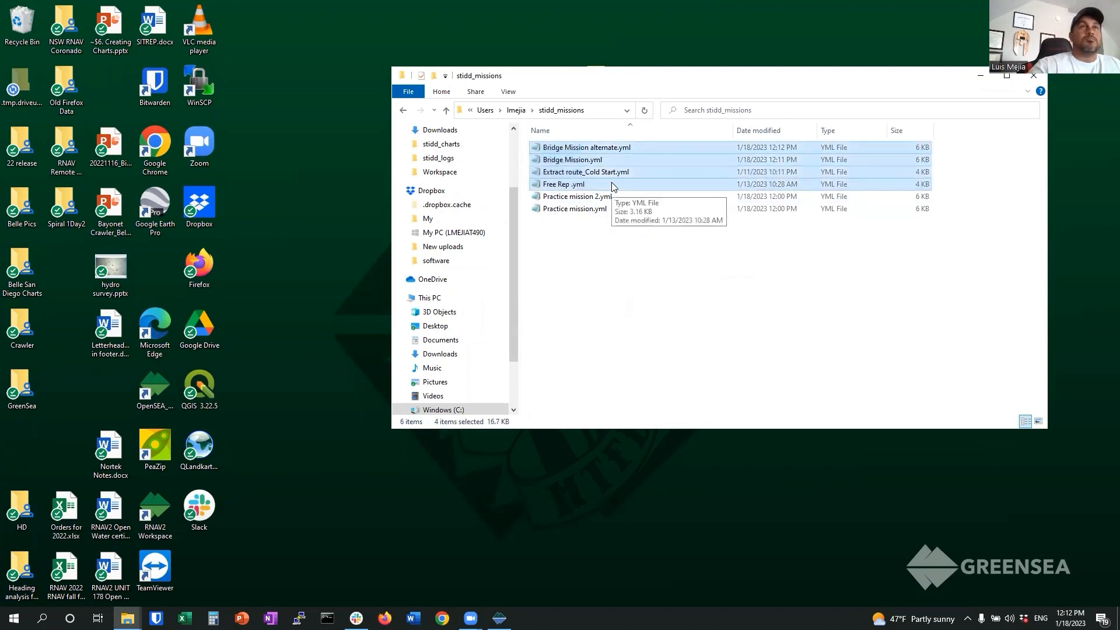
click(555, 257)
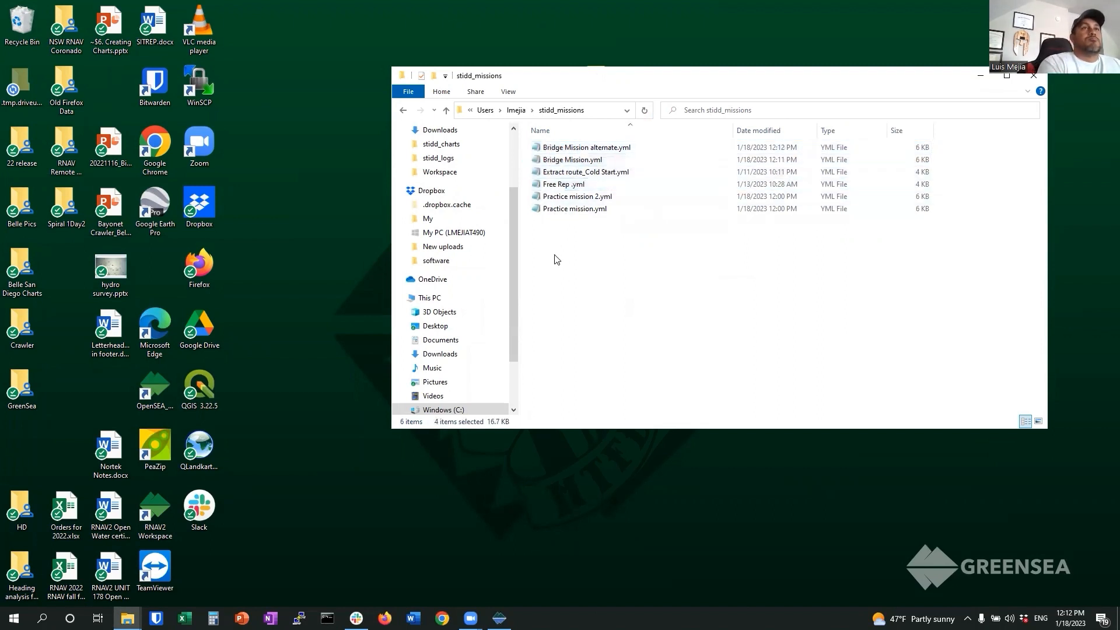
drag(560, 237, 565, 176)
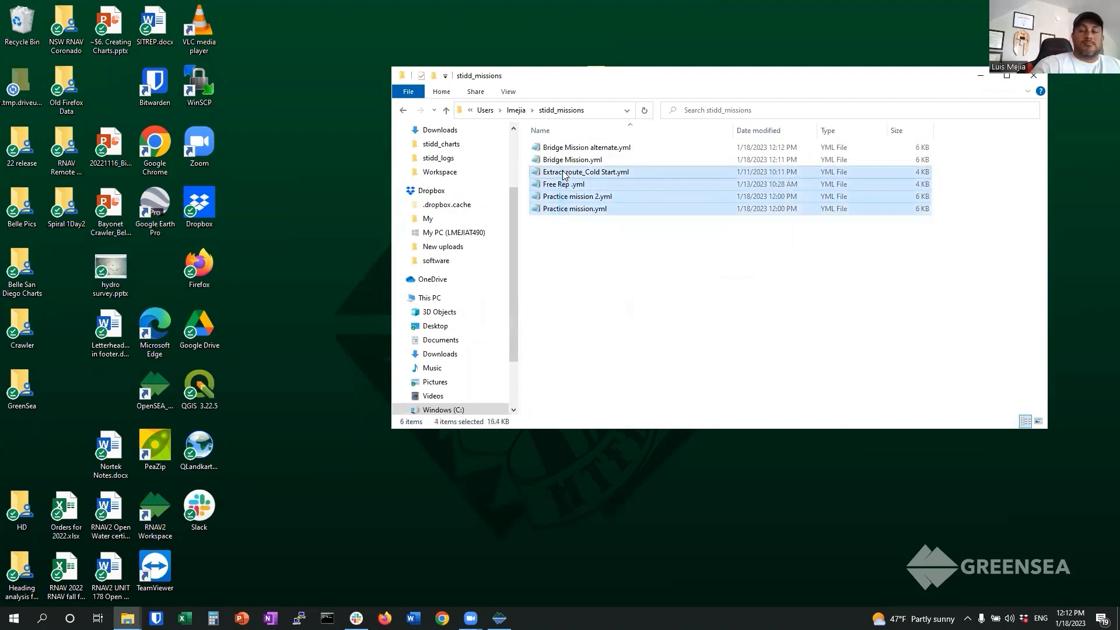
key(Delete)
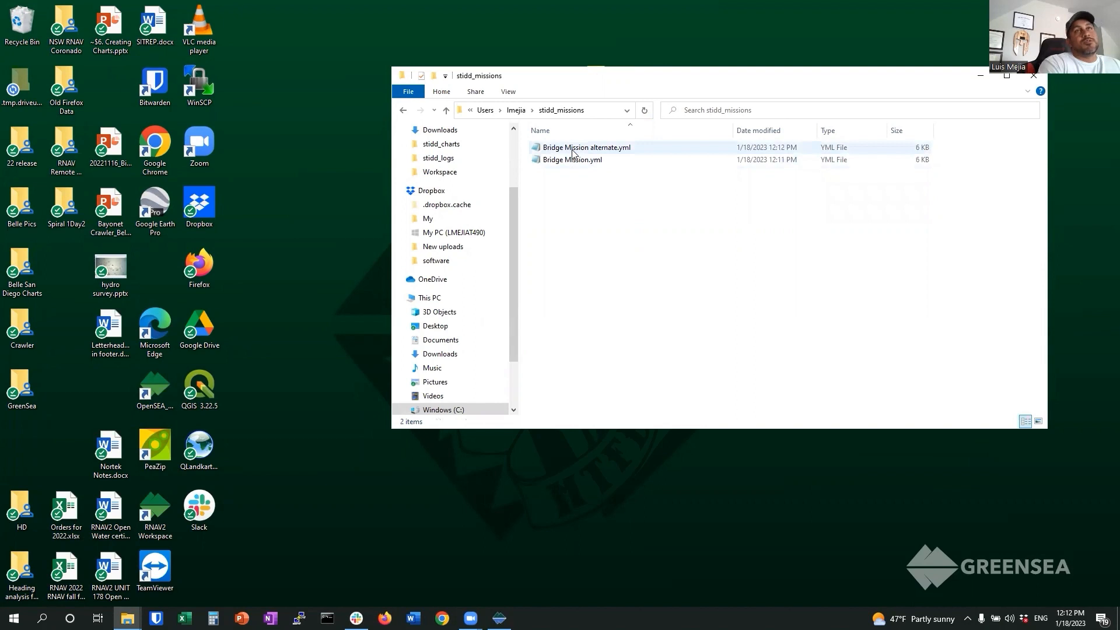
- Close the stidd_missions folder, return to Greensea Workspace and push the mission files to RNAV2
click(1037, 78)
click(499, 618)
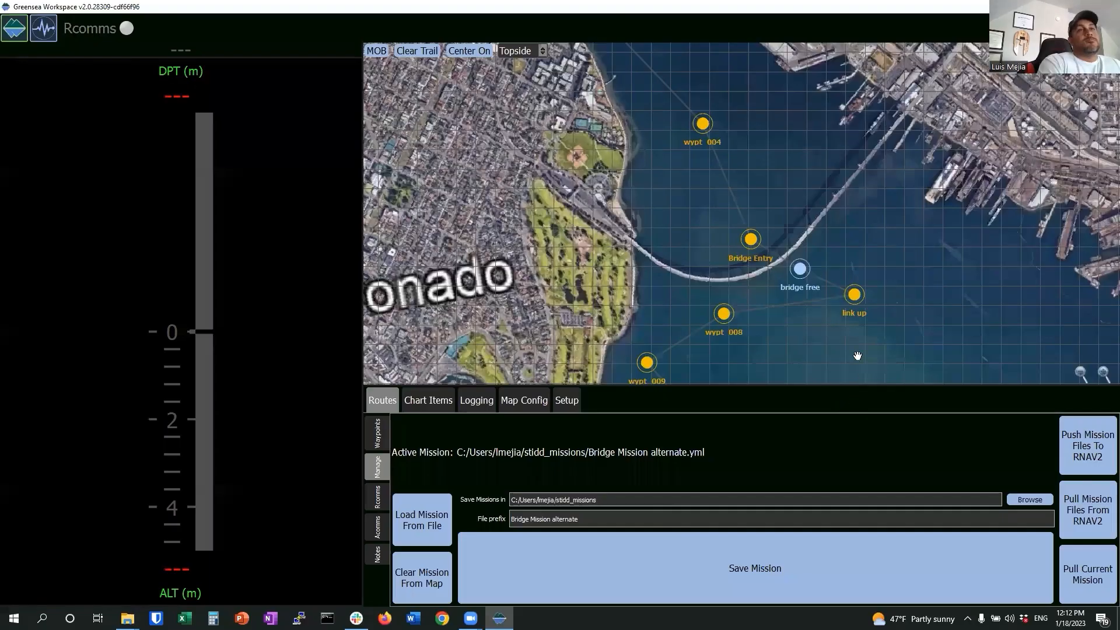
click(1088, 442)
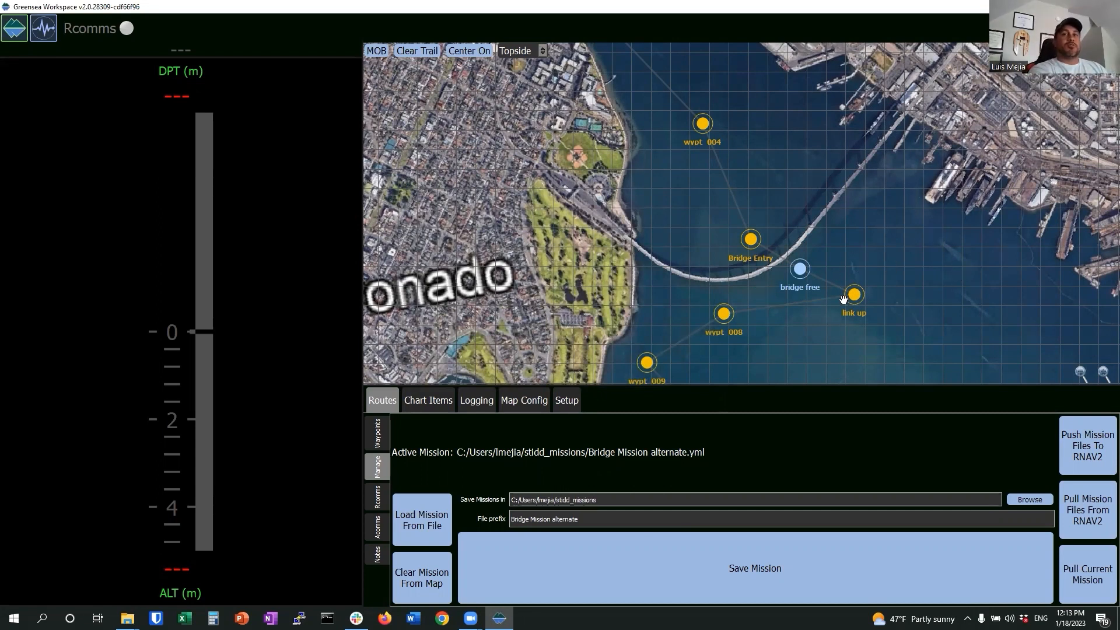
- Clear the current mission from the map and empty the file prefix
click(422, 581)
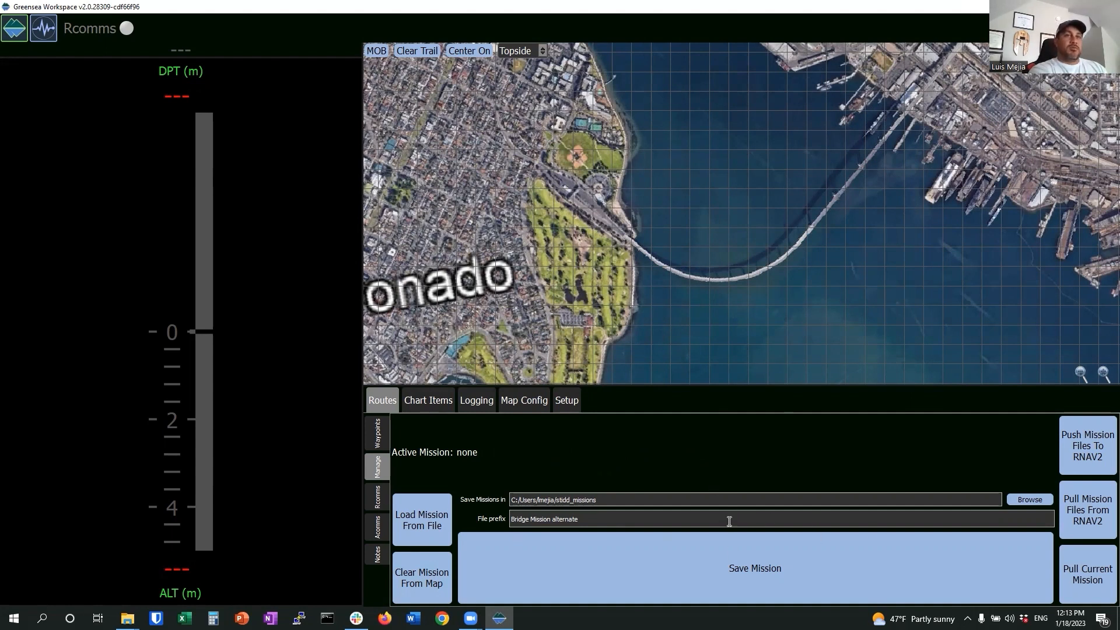
drag(729, 521, 513, 518)
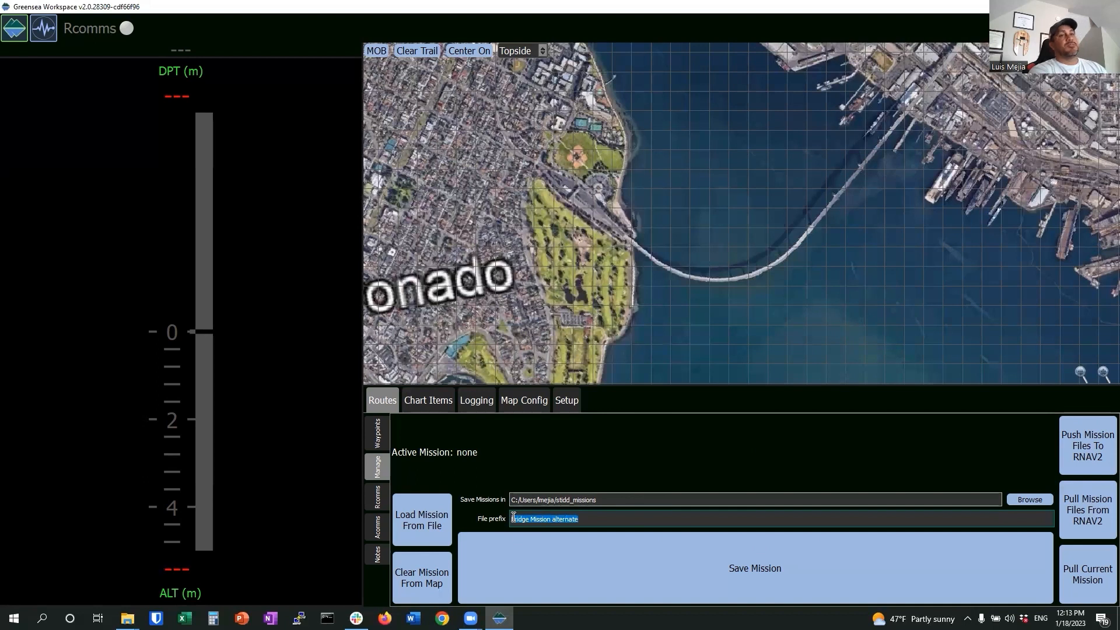
key(BackSpace)
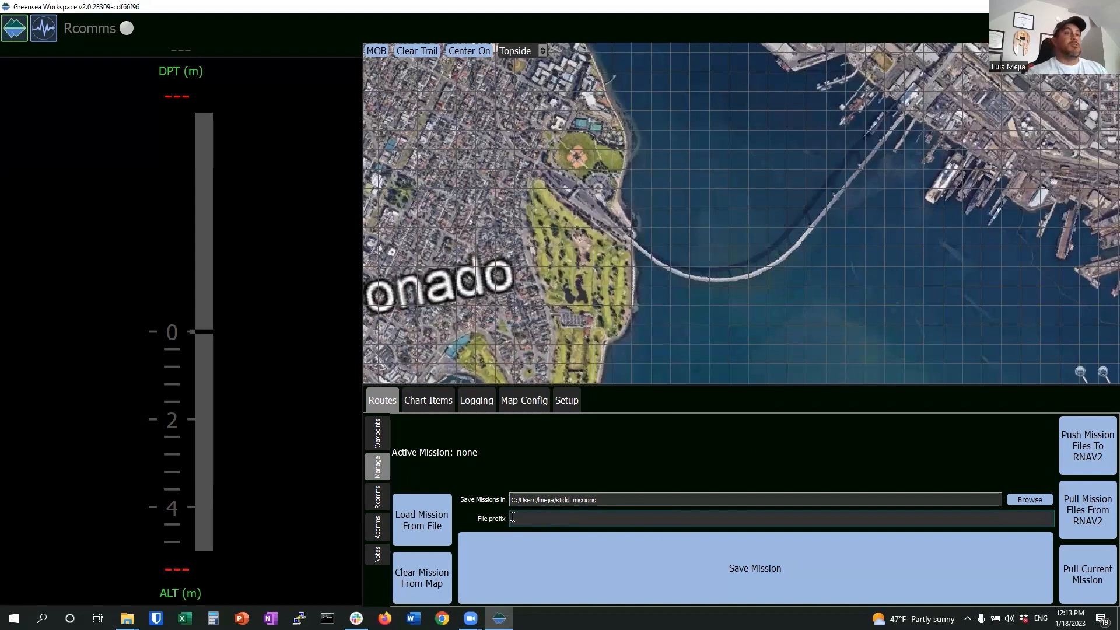
- Load Bridge Mission alternate.yml from the stidd_missions folder onto the chart
click(408, 515)
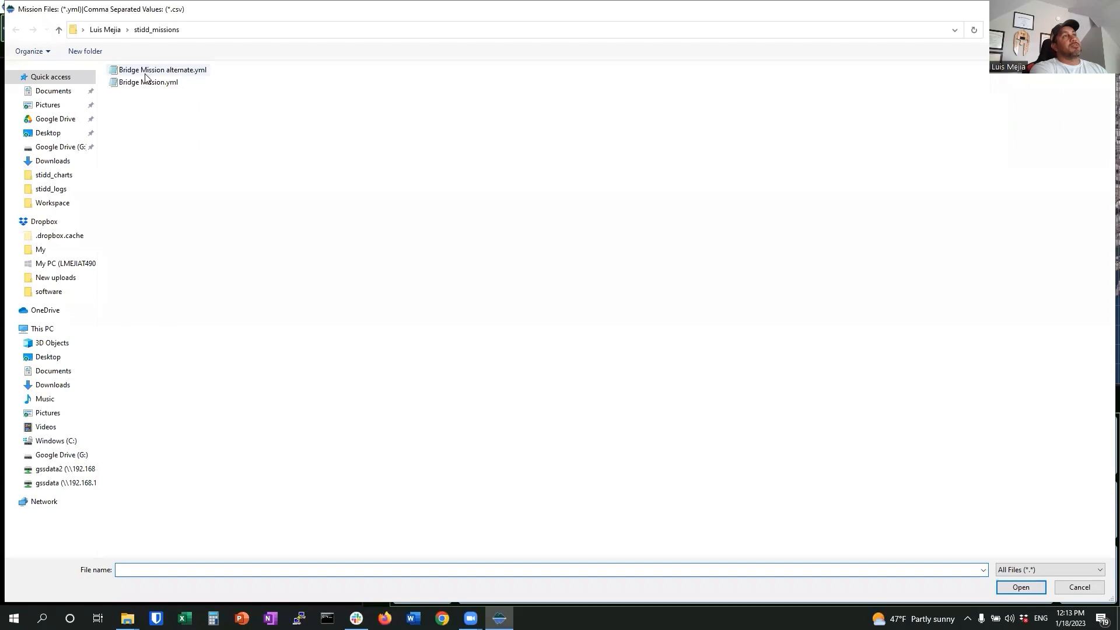
double_click(145, 71)
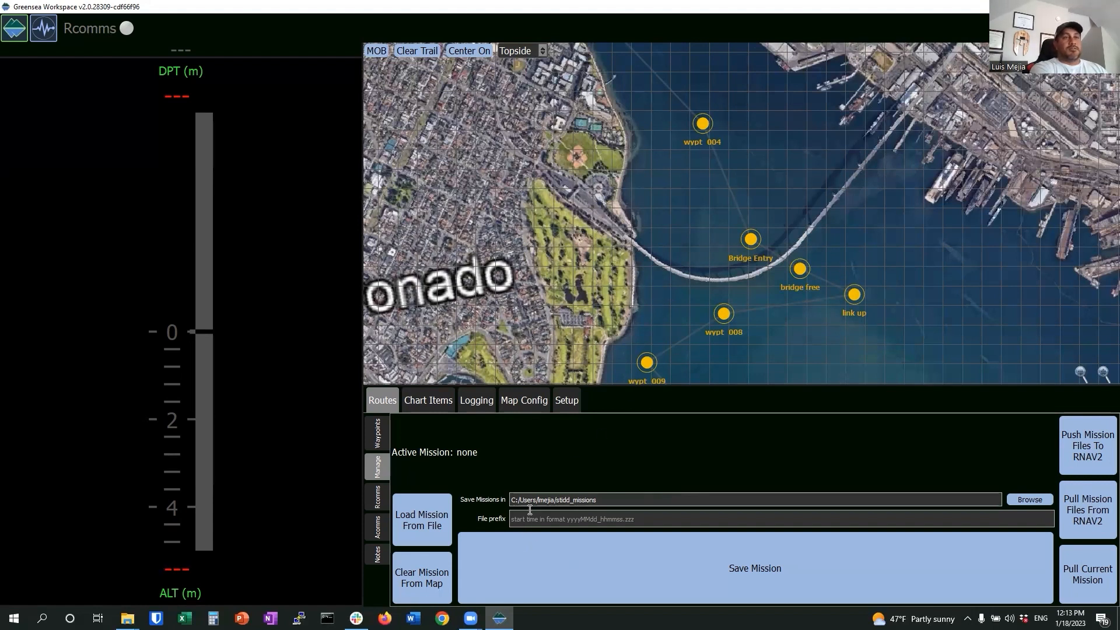
- Clear the alternate mission from the map and load Bridge Mission.yml in its place
click(432, 565)
click(424, 513)
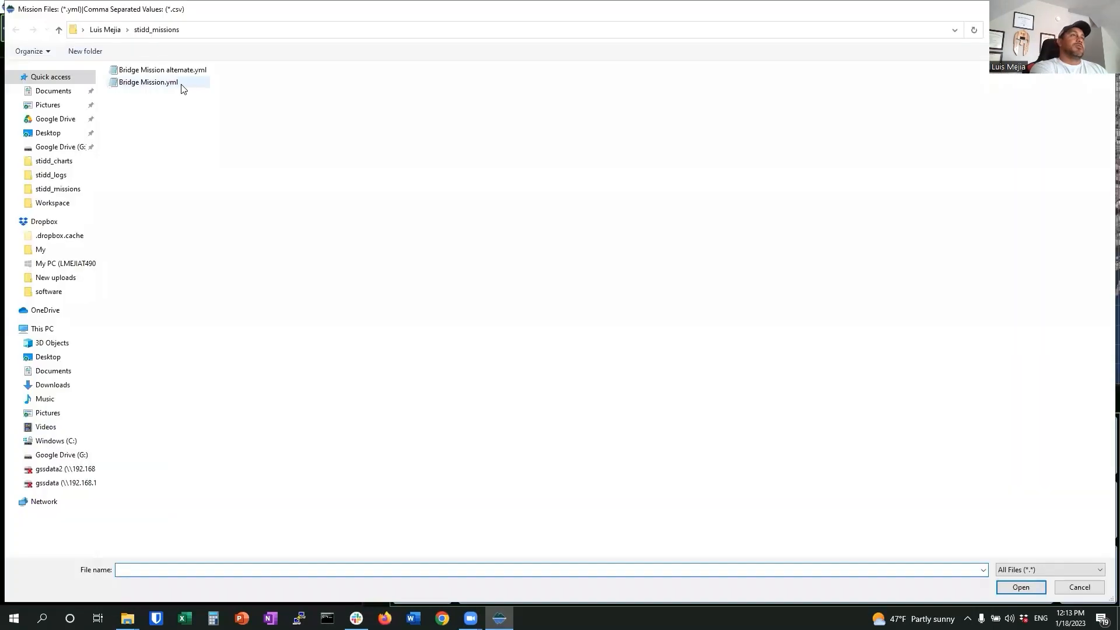
click(178, 85)
double_click(178, 85)
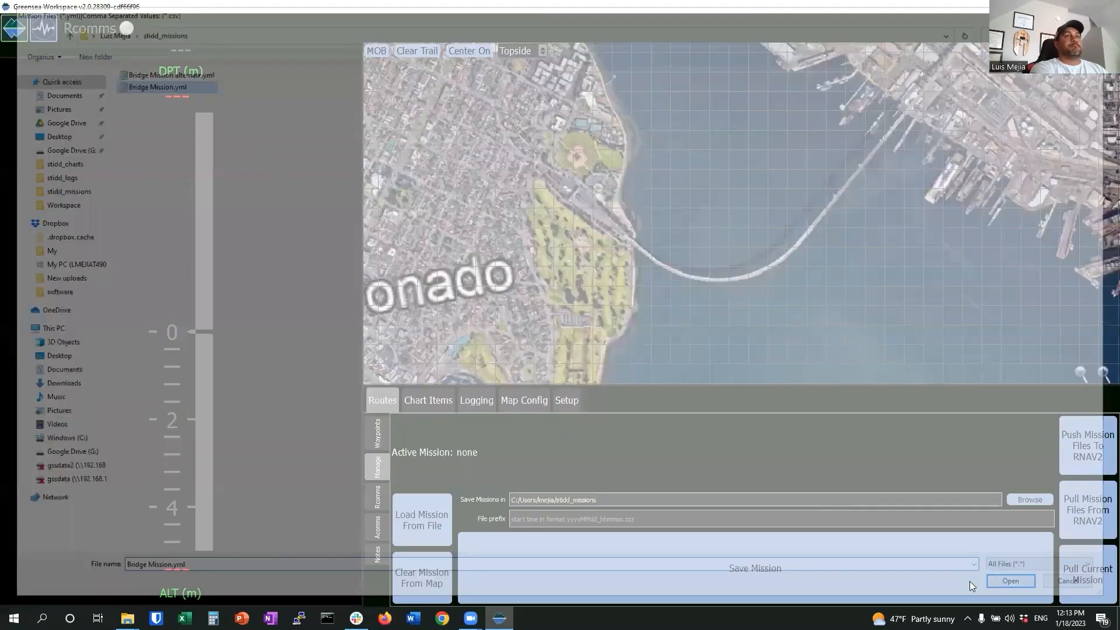